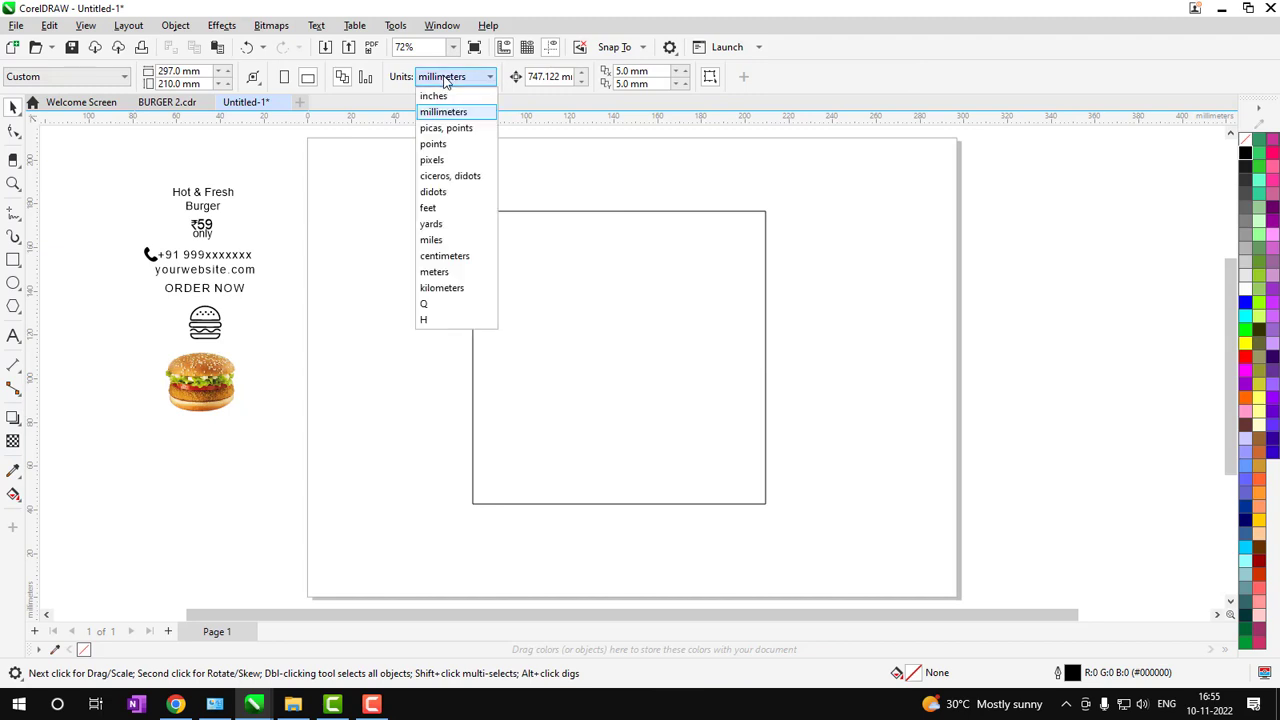
Switch the document units to pixels and resize the square to 2000 by 2000 px
click(432, 161)
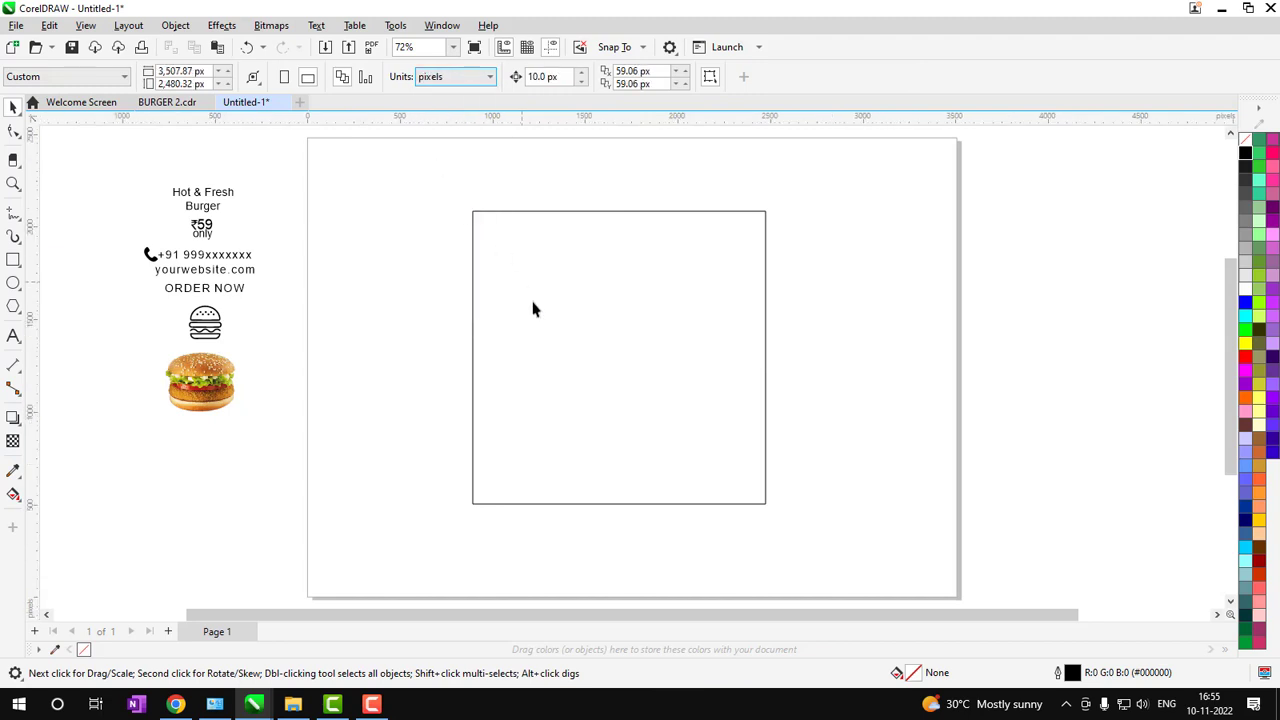
click(543, 329)
click(184, 72)
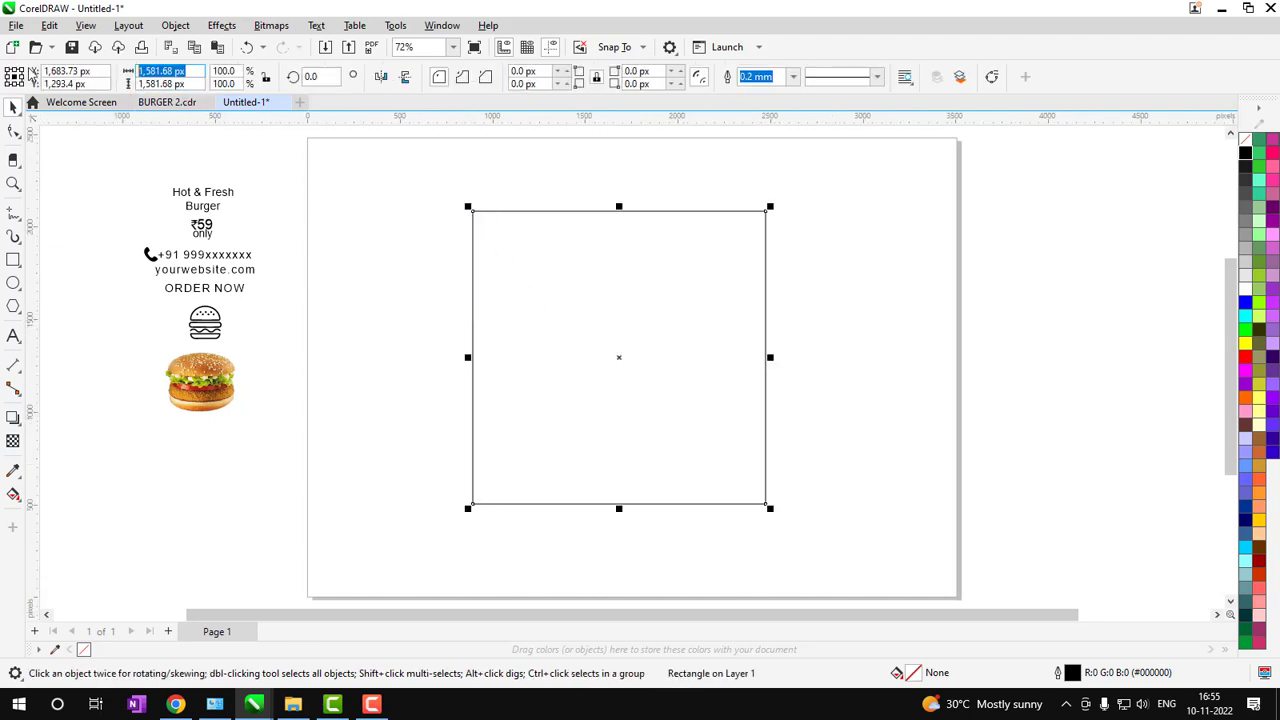
text(2000)
key(Tab)
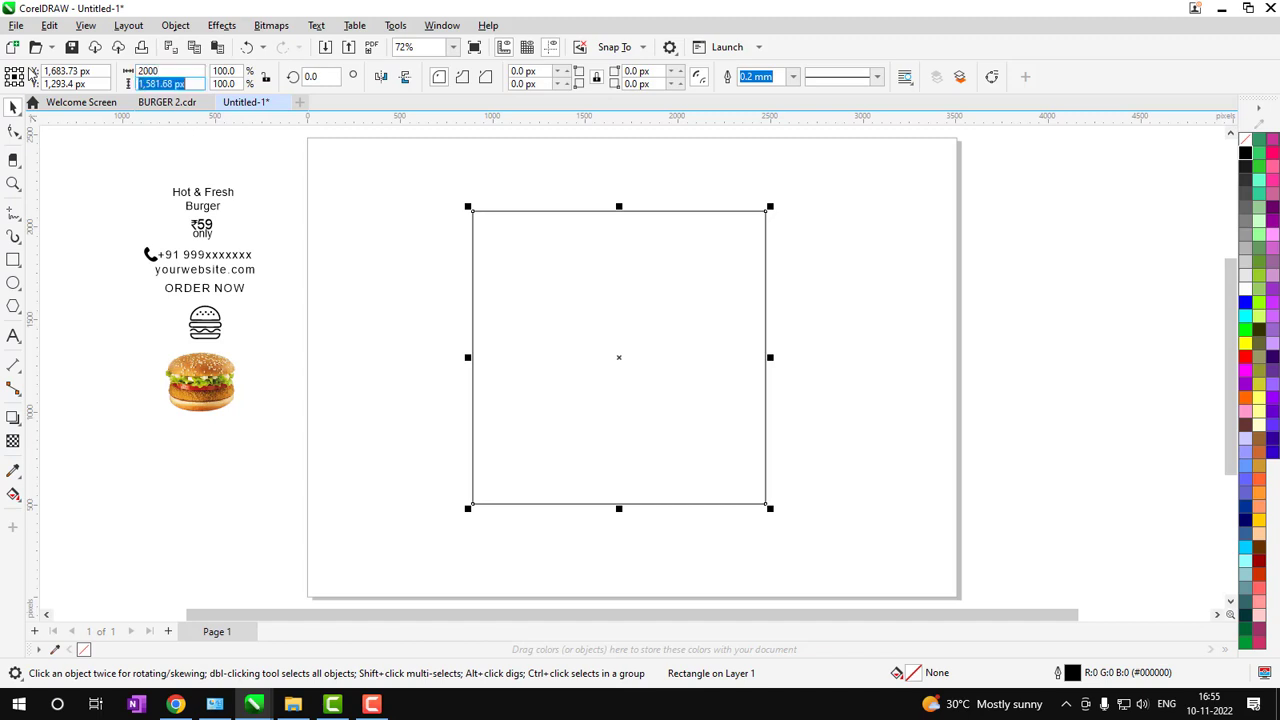
text(2,0)
text(000)
key(Return)
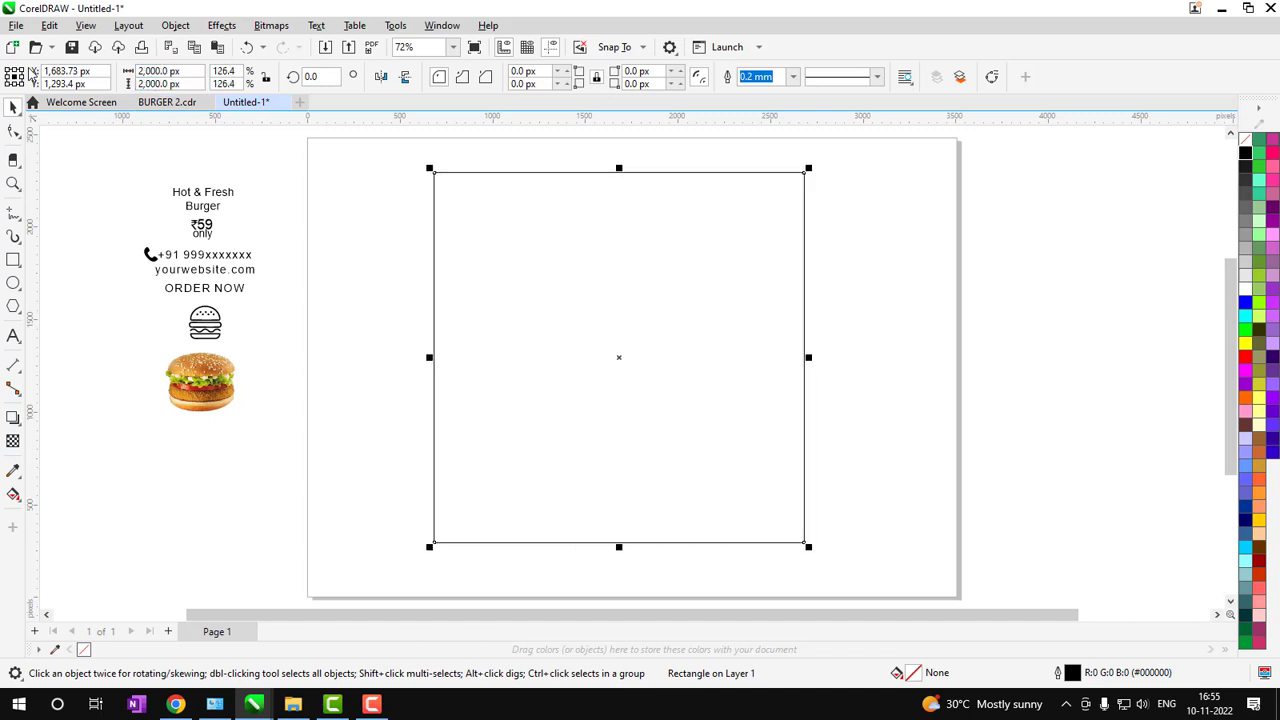
Fill the square with dark purple #330066 and remove its outline
click(928, 338)
click(770, 389)
click(1272, 358)
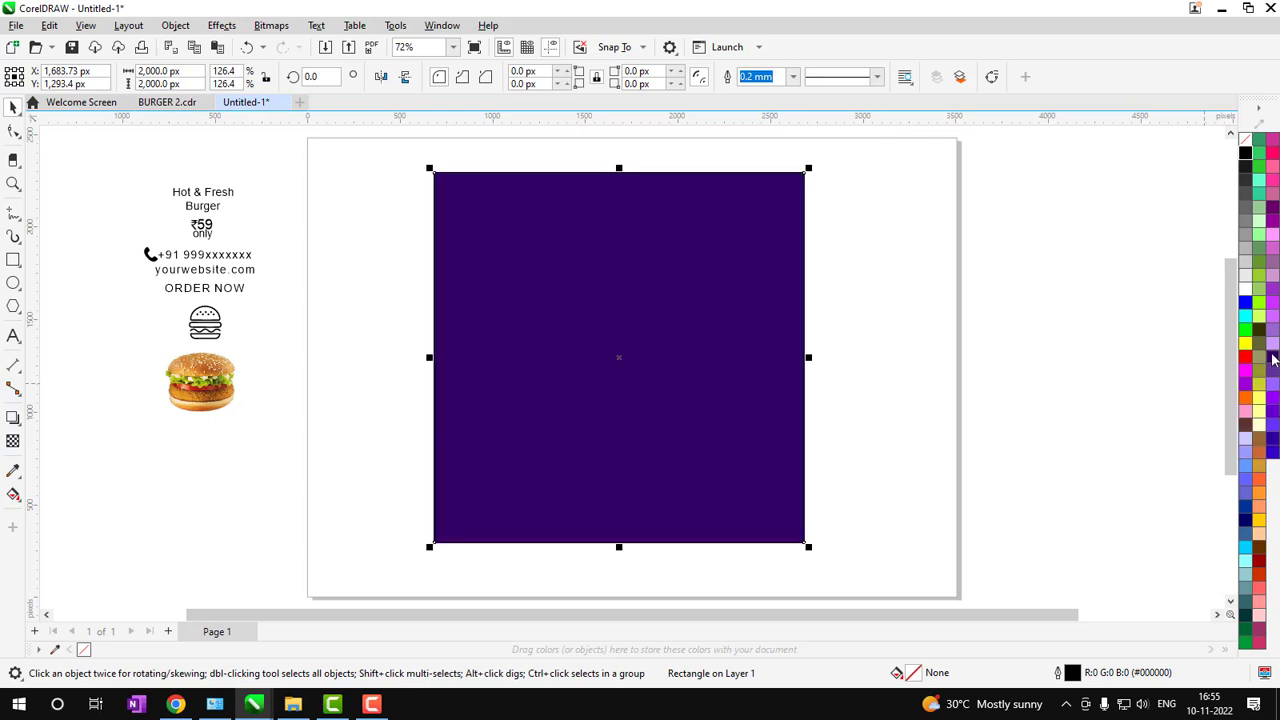
right_click(1247, 141)
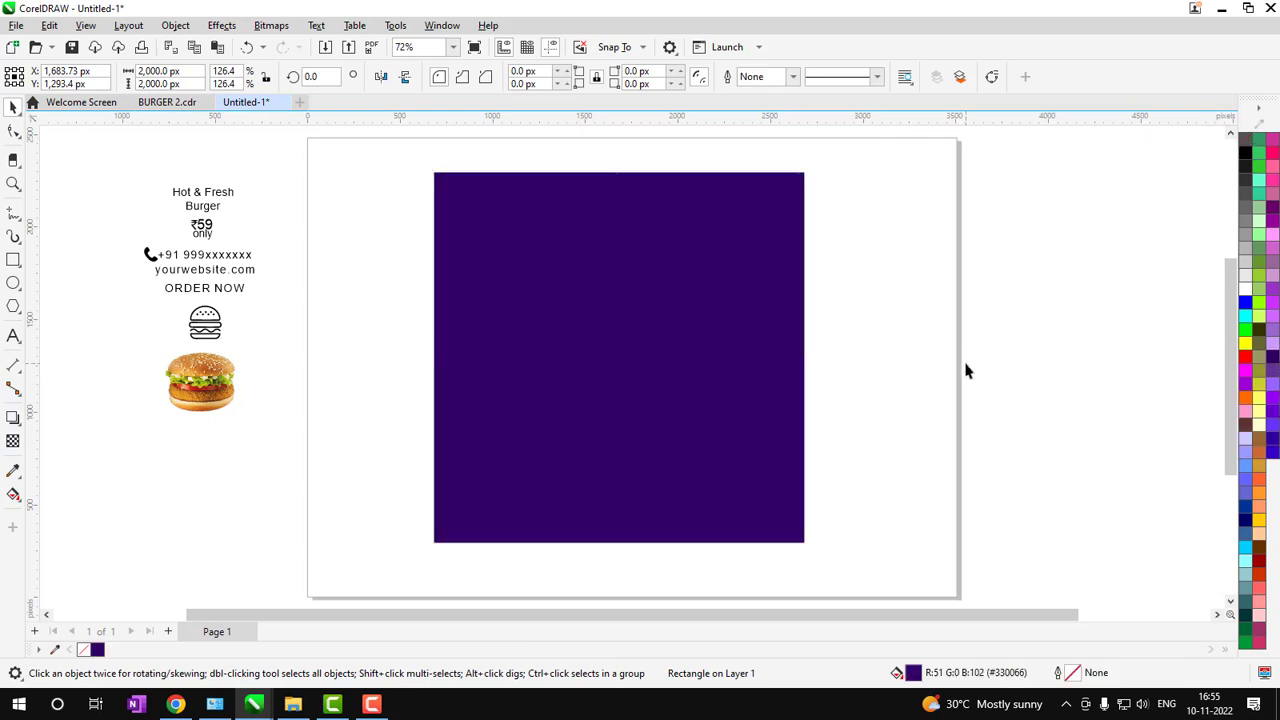
click(866, 476)
Draw a tall thin rectangle about 69 by 1184 px on the square and fill it with lighter purple #663399
click(14, 260)
drag(520, 217, 534, 438)
key(z)
drag(436, 178, 624, 467)
key(space)
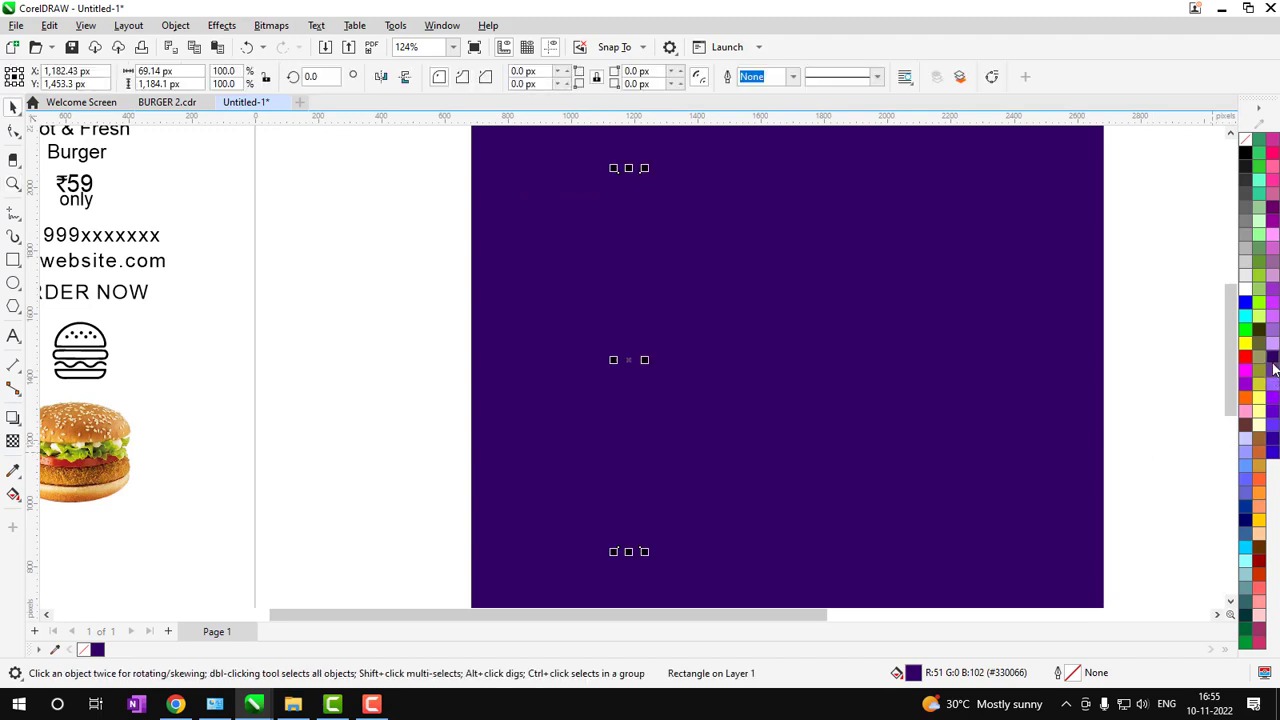
click(1272, 380)
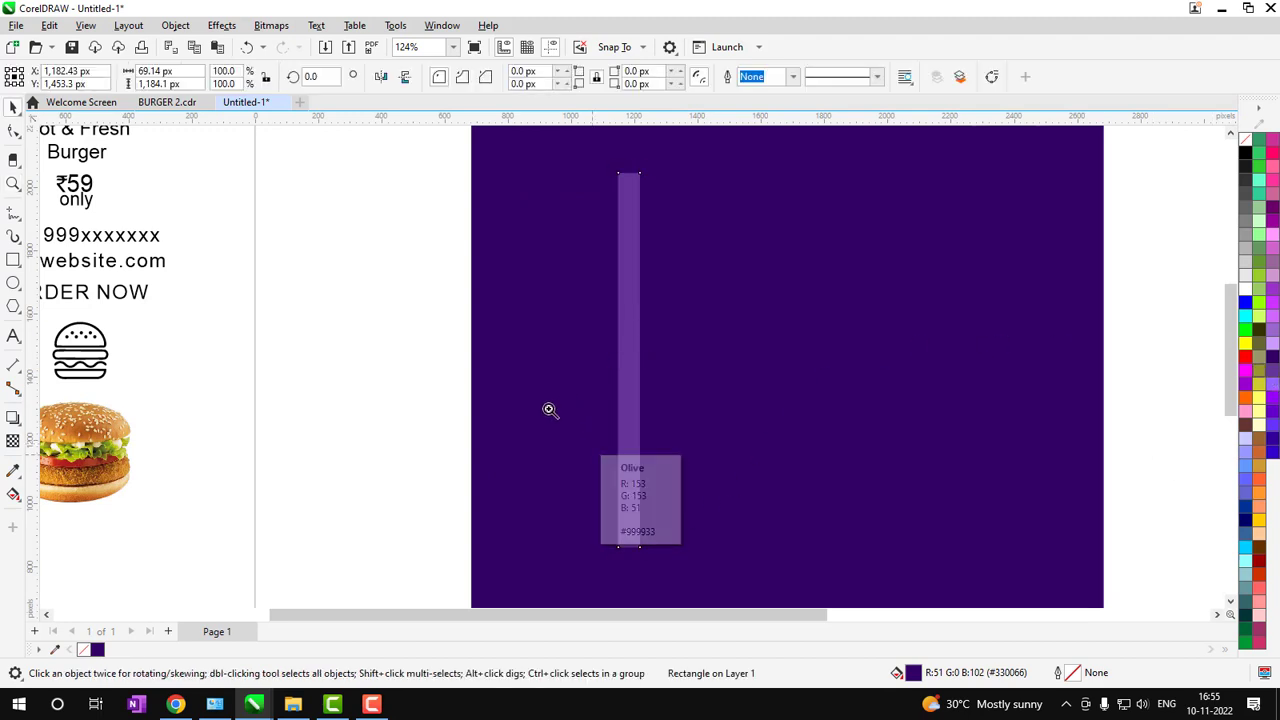
Apply a horizontal fountain fill across the thin rectangle, ending in the dark purple of the background
key(z)
drag(566, 463, 750, 566)
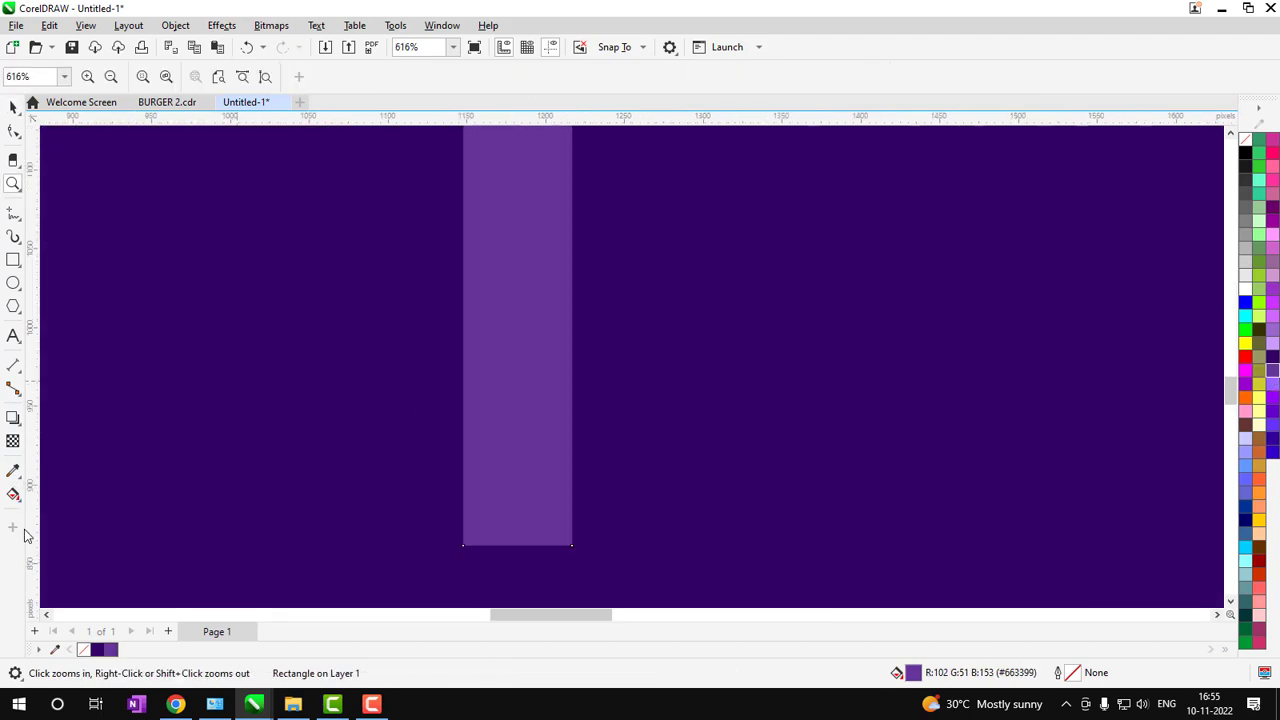
key(space)
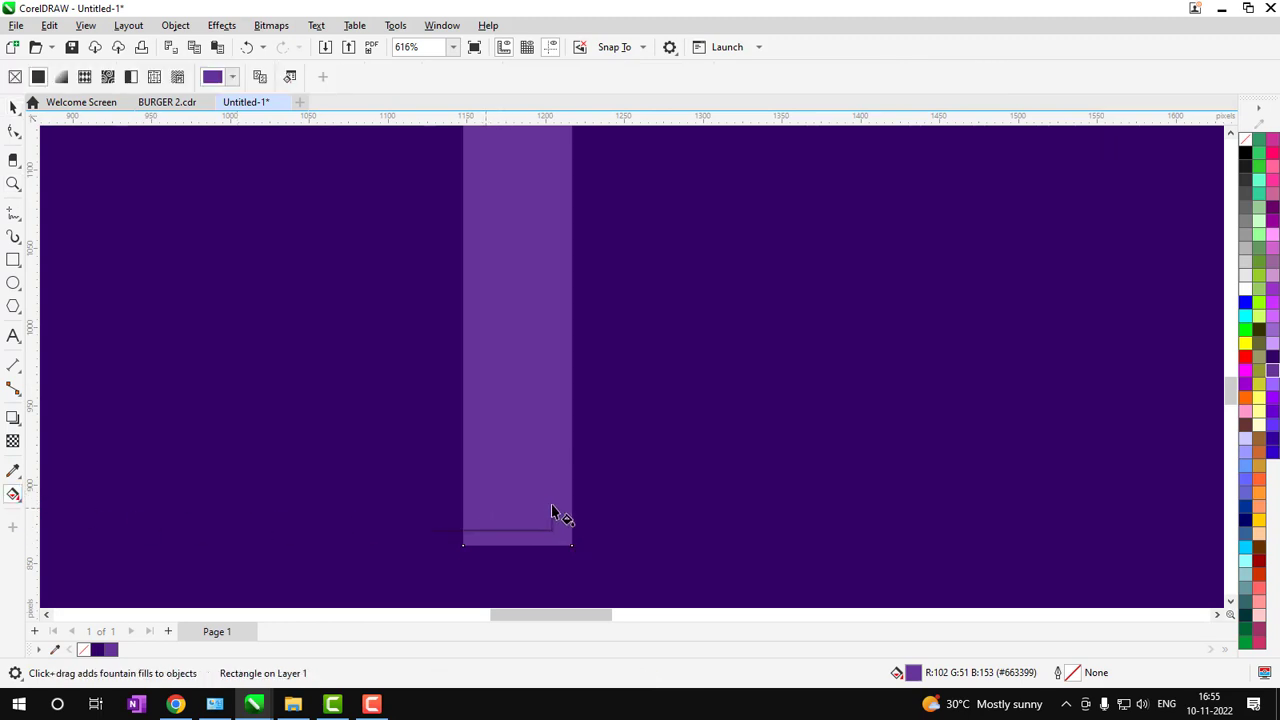
drag(551, 508, 551, 508)
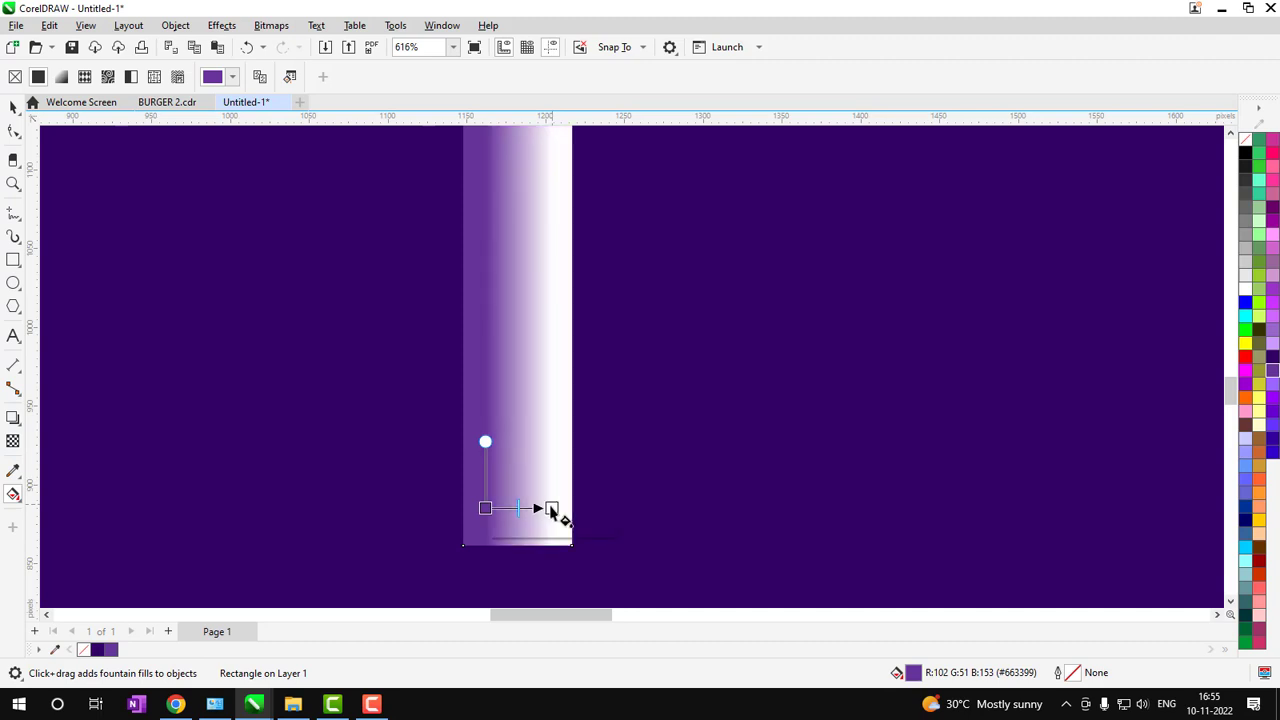
click(1271, 357)
key(z)
right_click(627, 461)
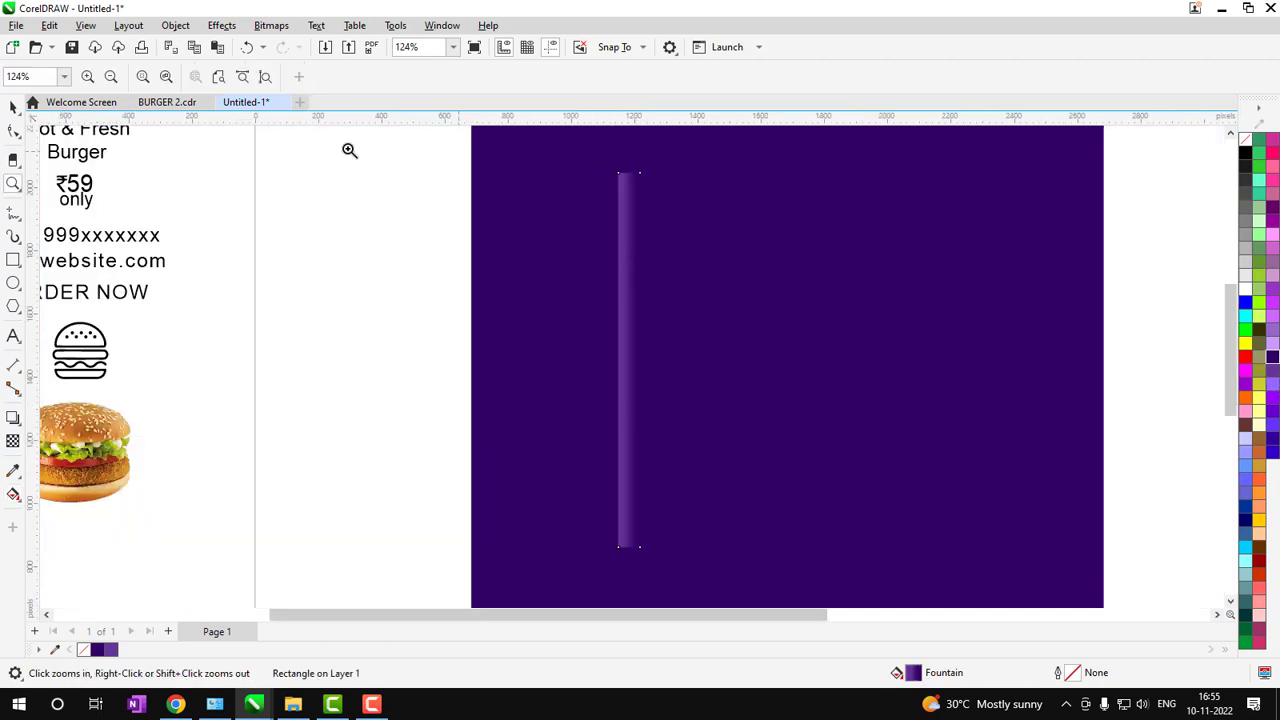
key(space)
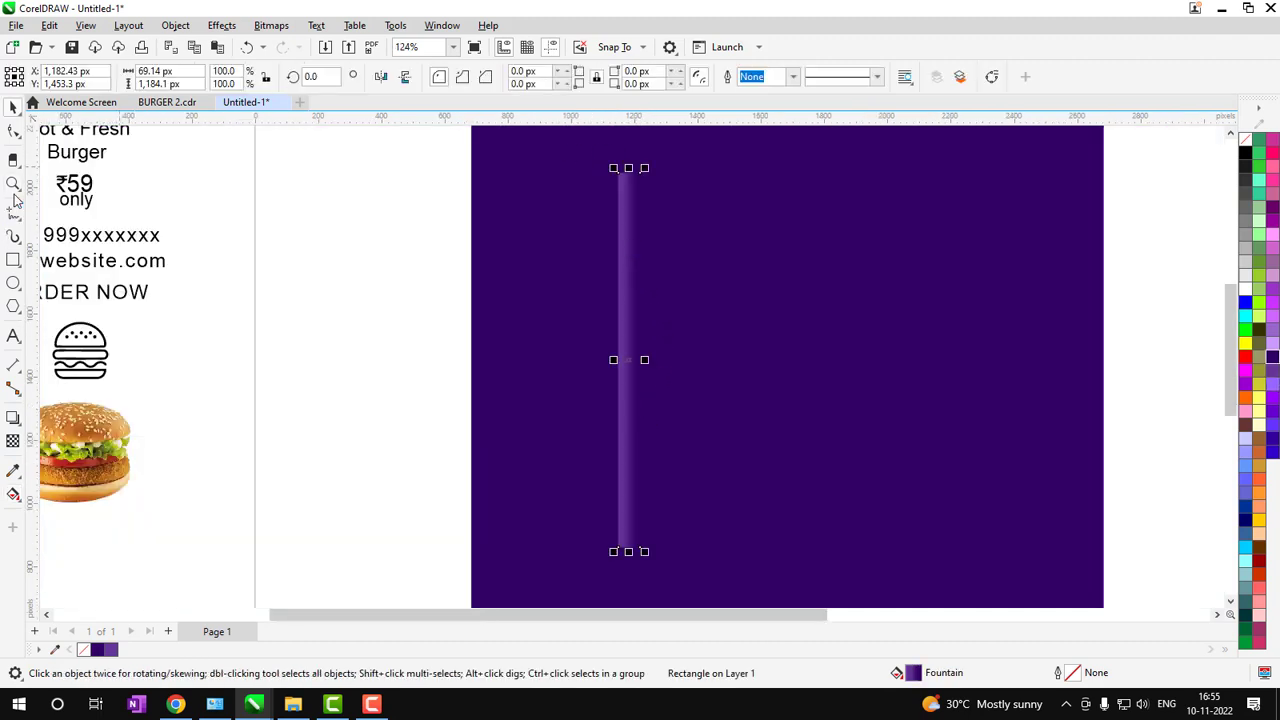
Convert the thin gradient rectangle to curves
click(180, 26)
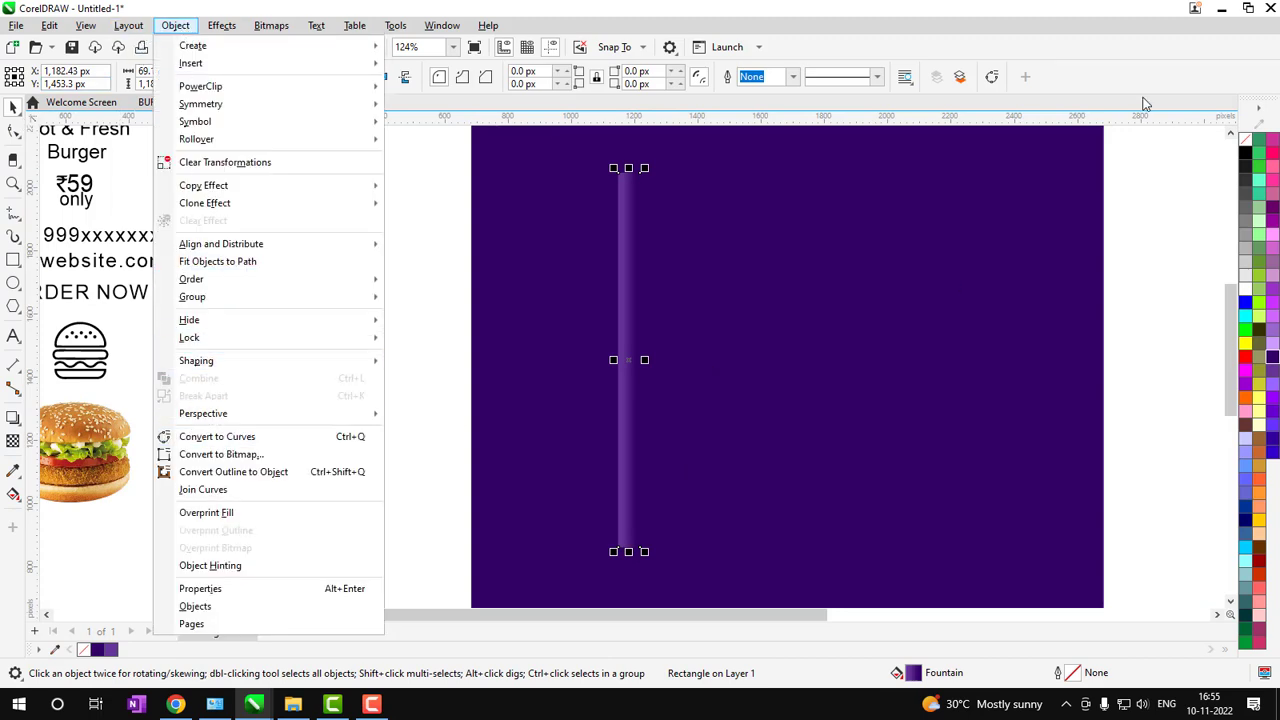
click(1154, 194)
click(620, 538)
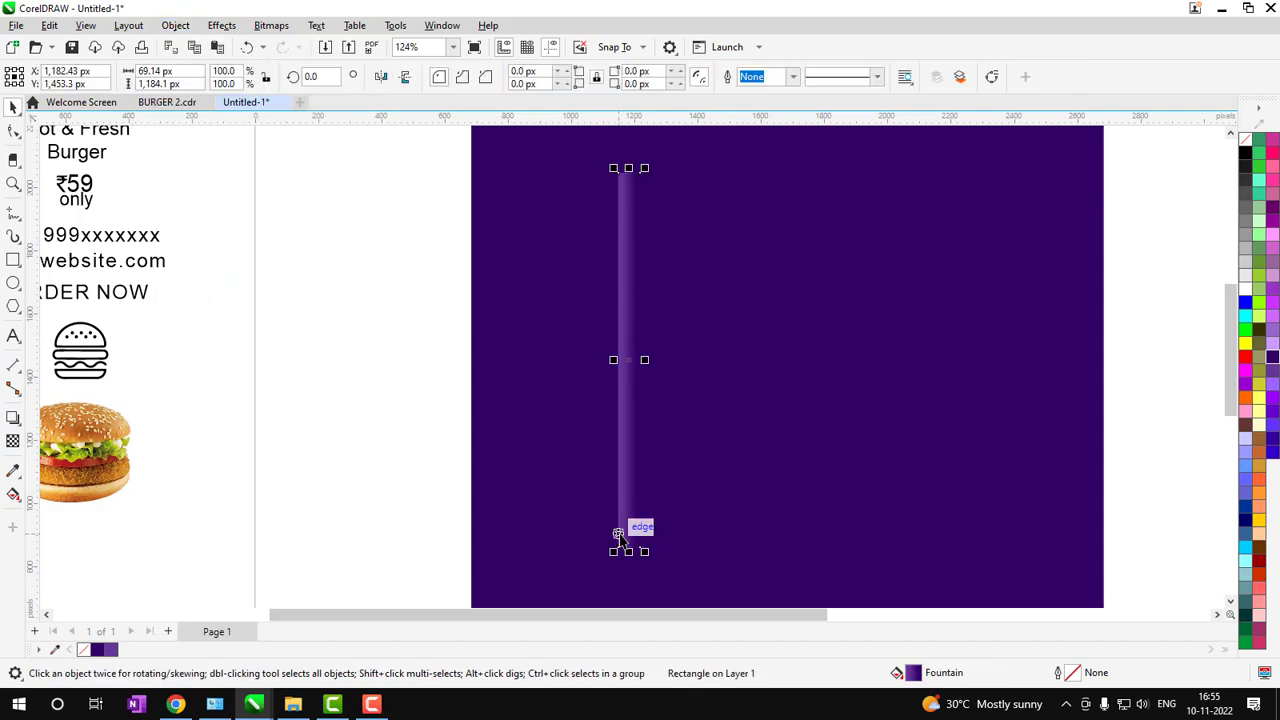
click(992, 77)
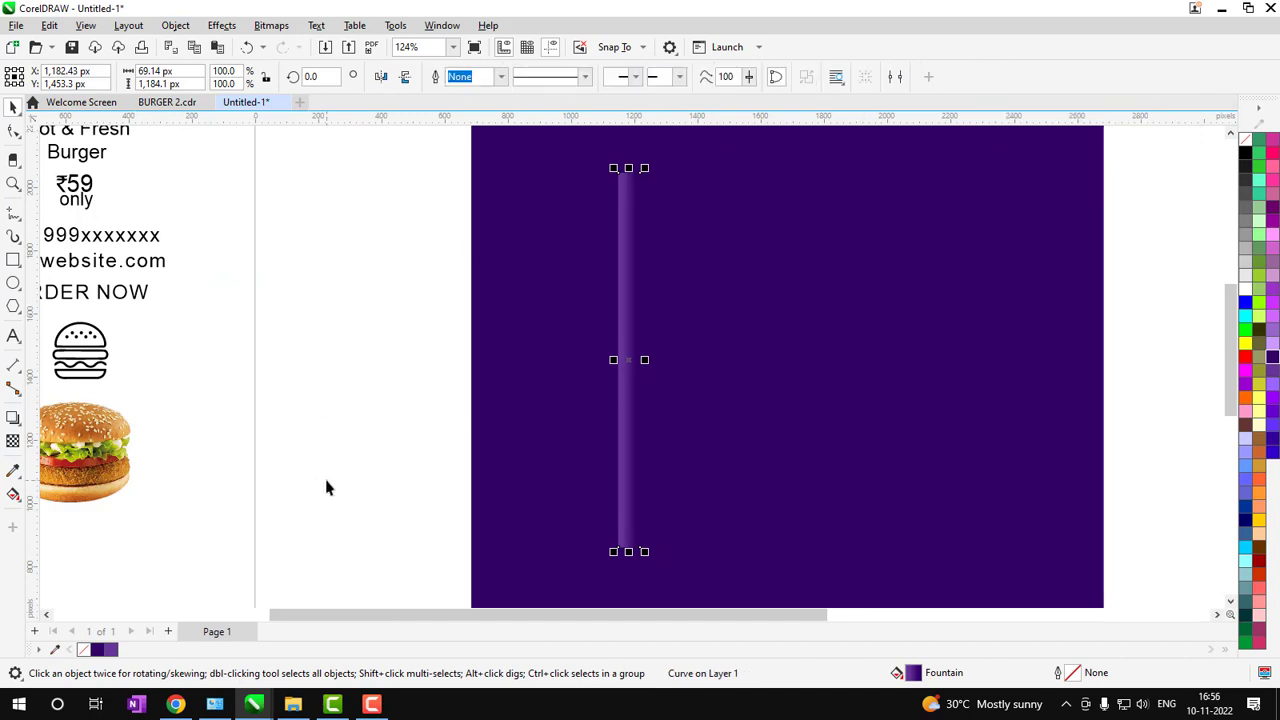
click(298, 426)
click(631, 306)
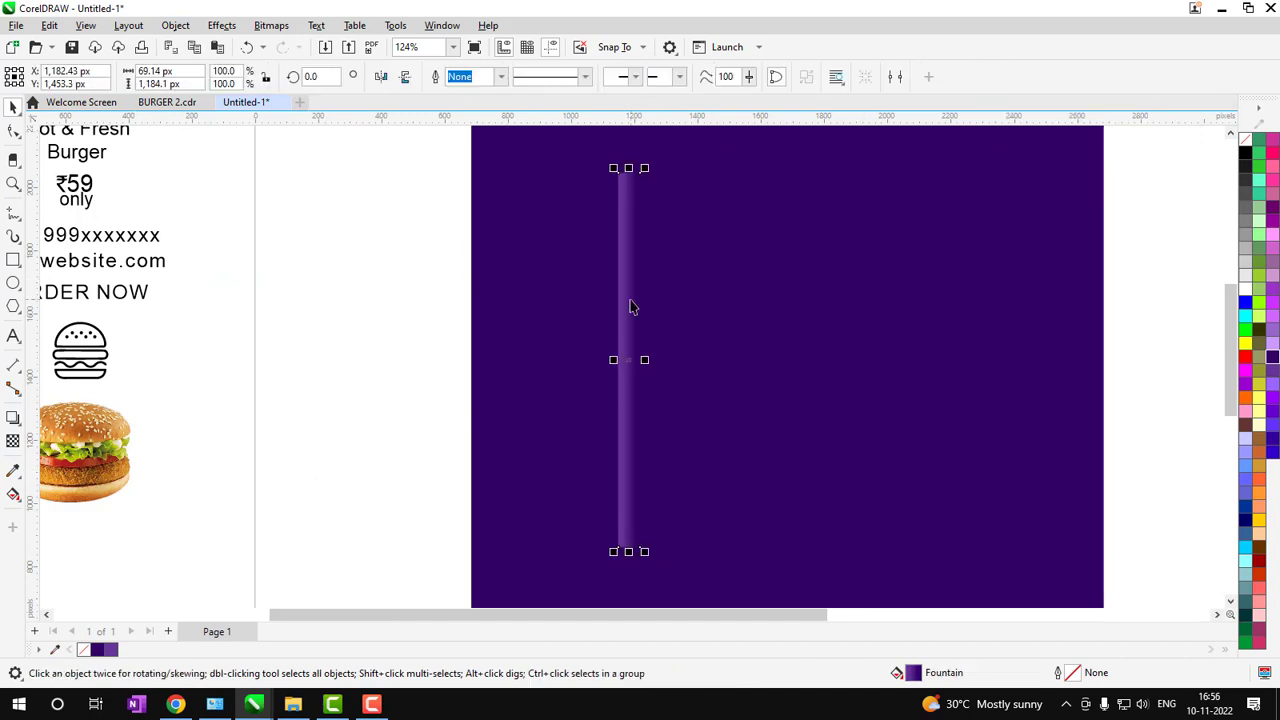
Reshape the strip's nodes into an upright spike with one pointed upper end, about 44 px wide and 488 px tall
click(13, 131)
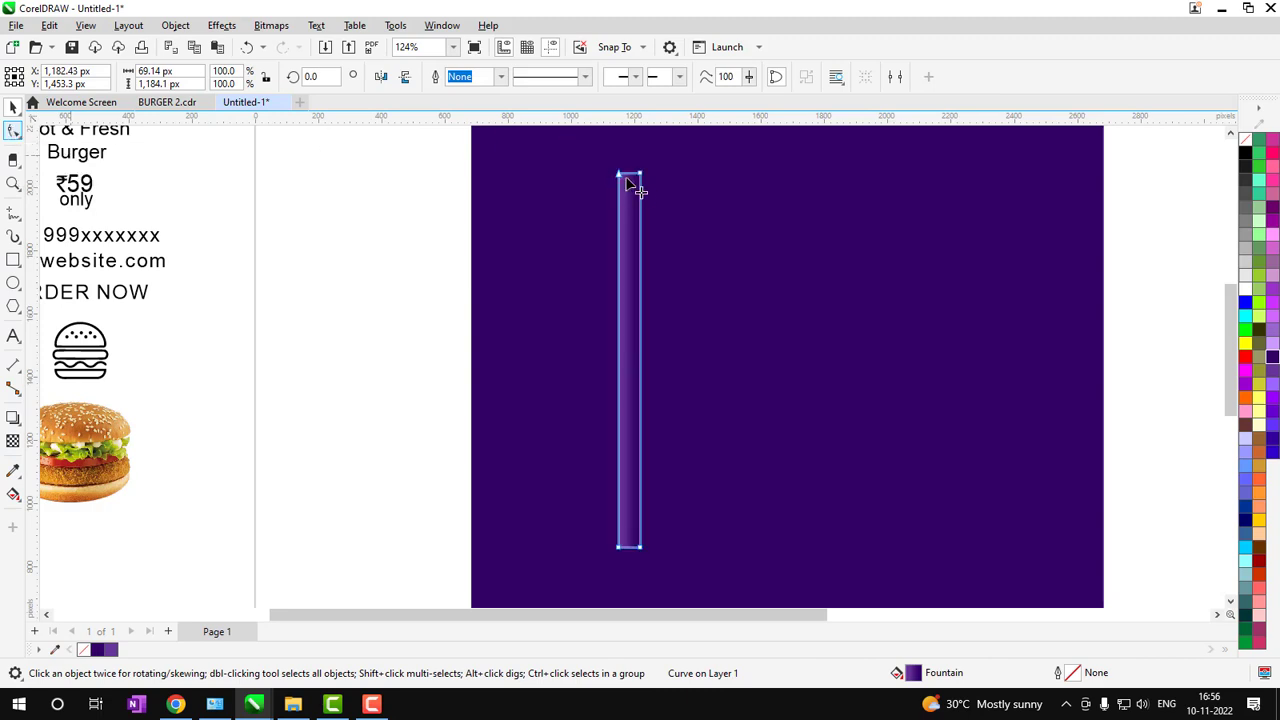
drag(617, 173, 630, 173)
drag(574, 523, 688, 575)
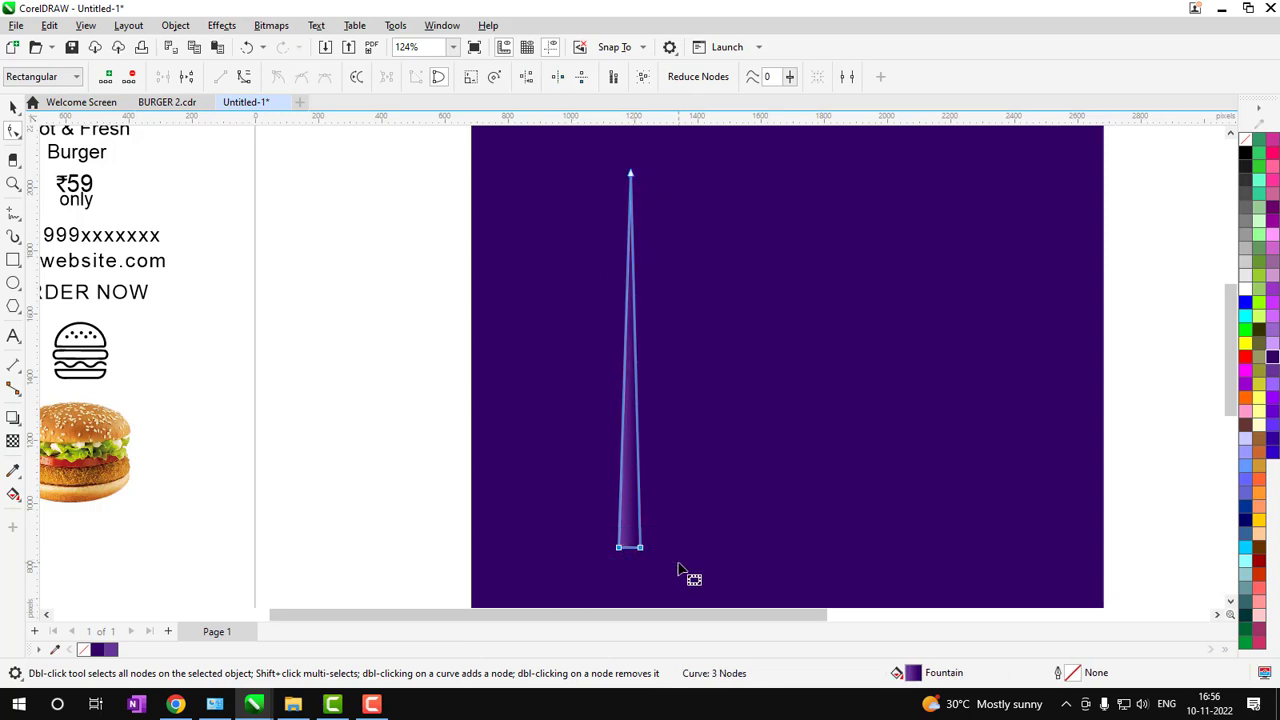
click(561, 79)
drag(619, 548, 631, 452)
key(space)
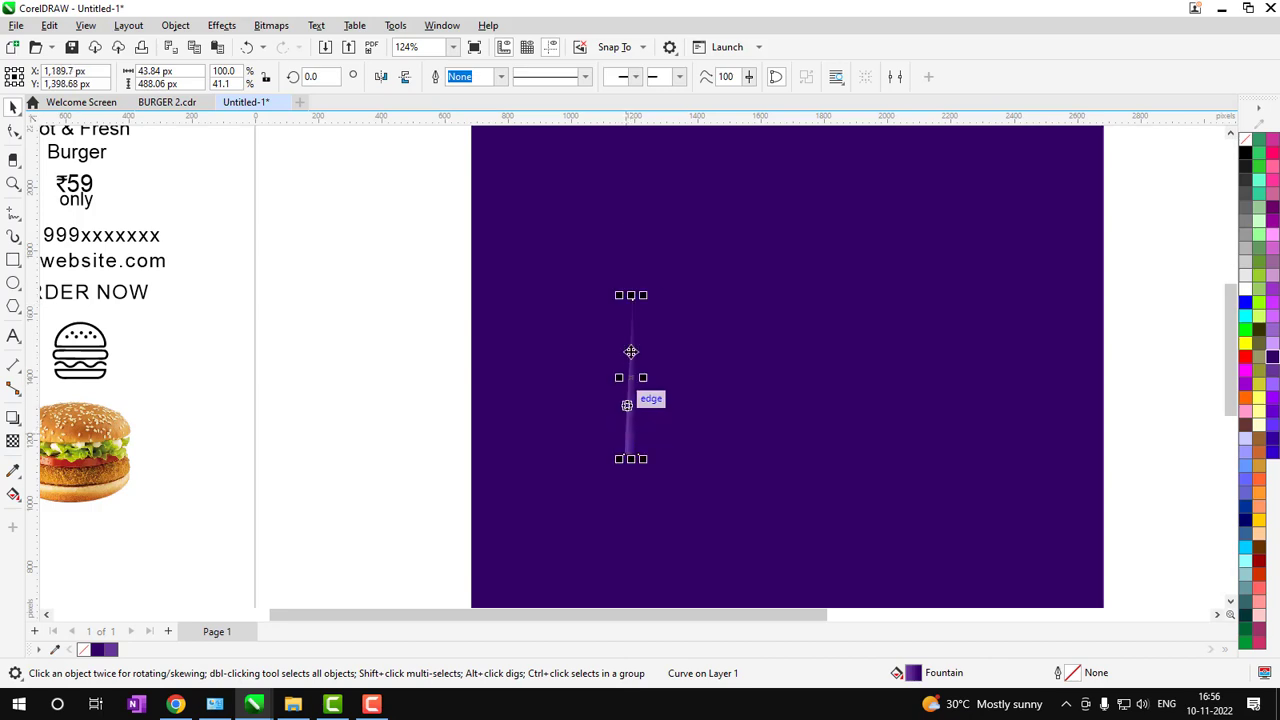
Nudge the spike down and rotate a duplicate of it by about 4° around its pointed tip
key(z)
drag(576, 295, 725, 535)
key(space)
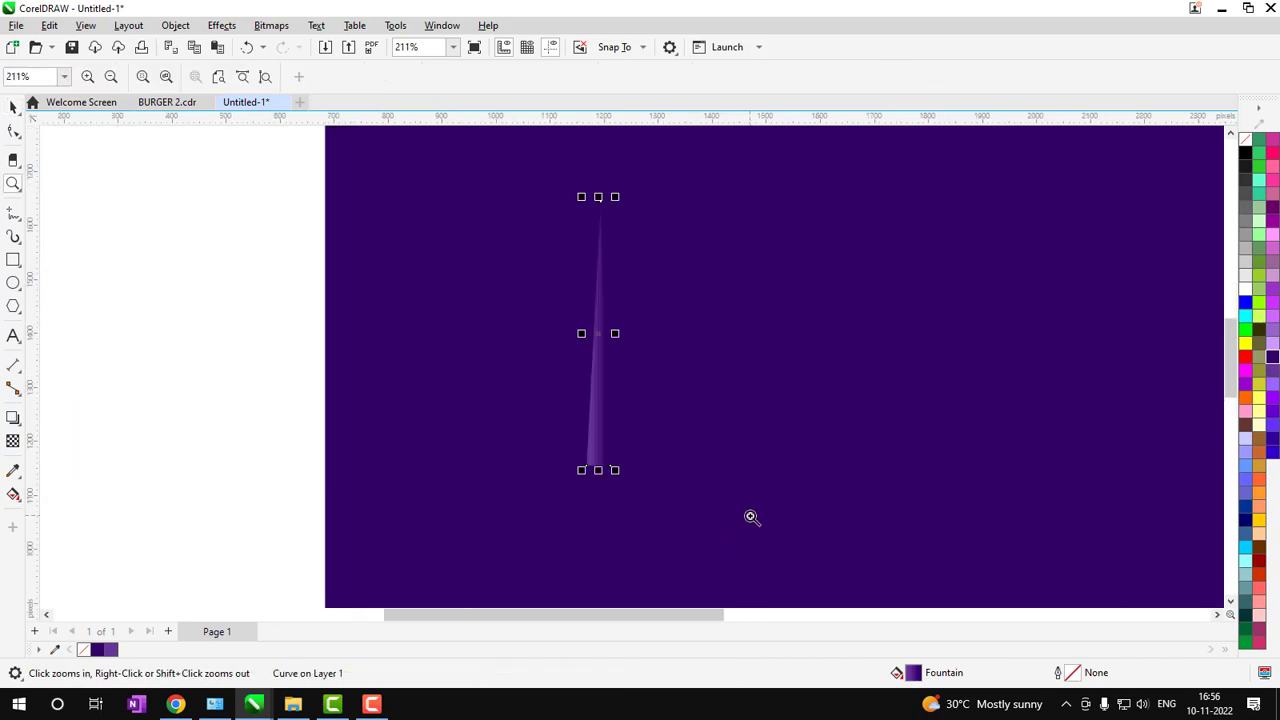
drag(594, 457, 594, 479)
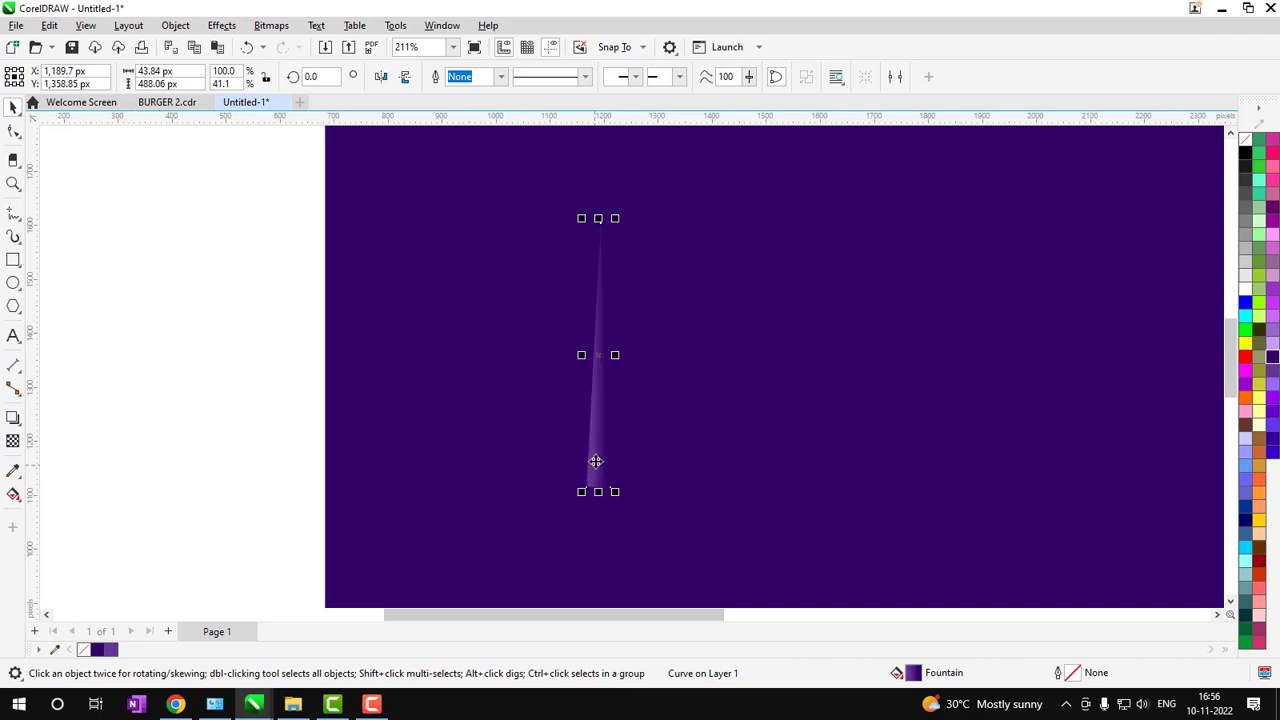
click(597, 356)
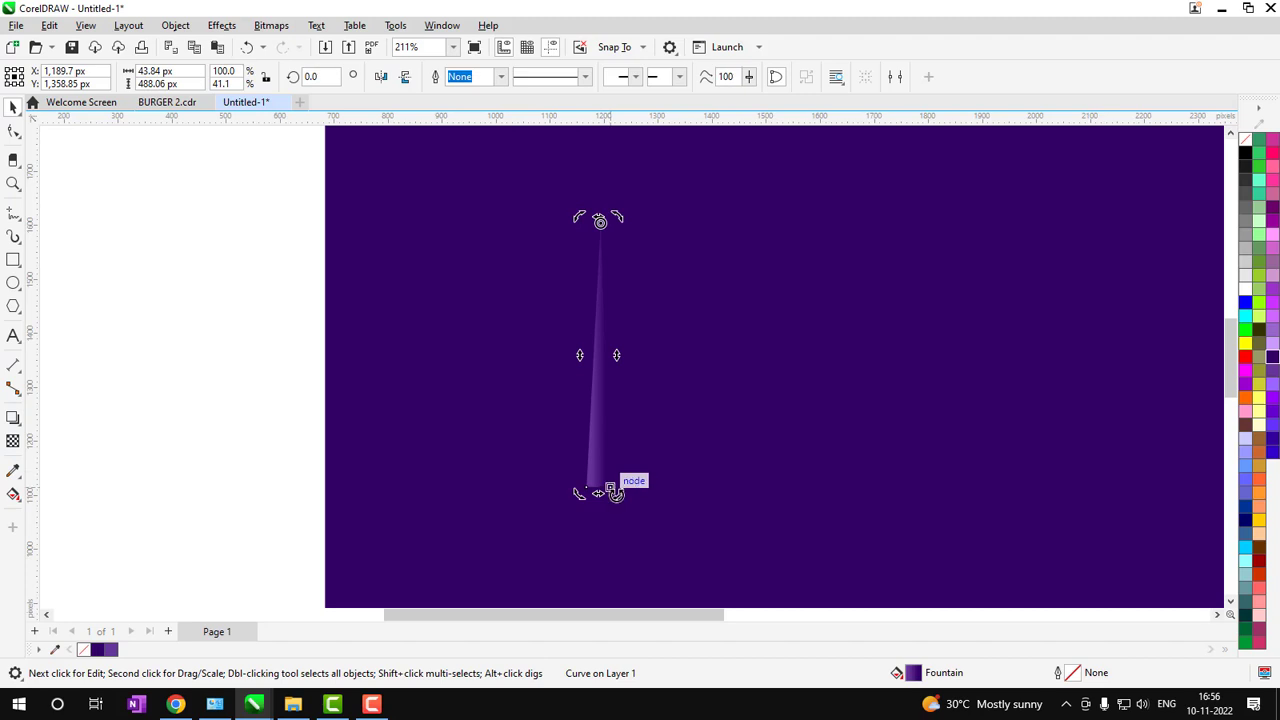
drag(617, 492, 634, 494)
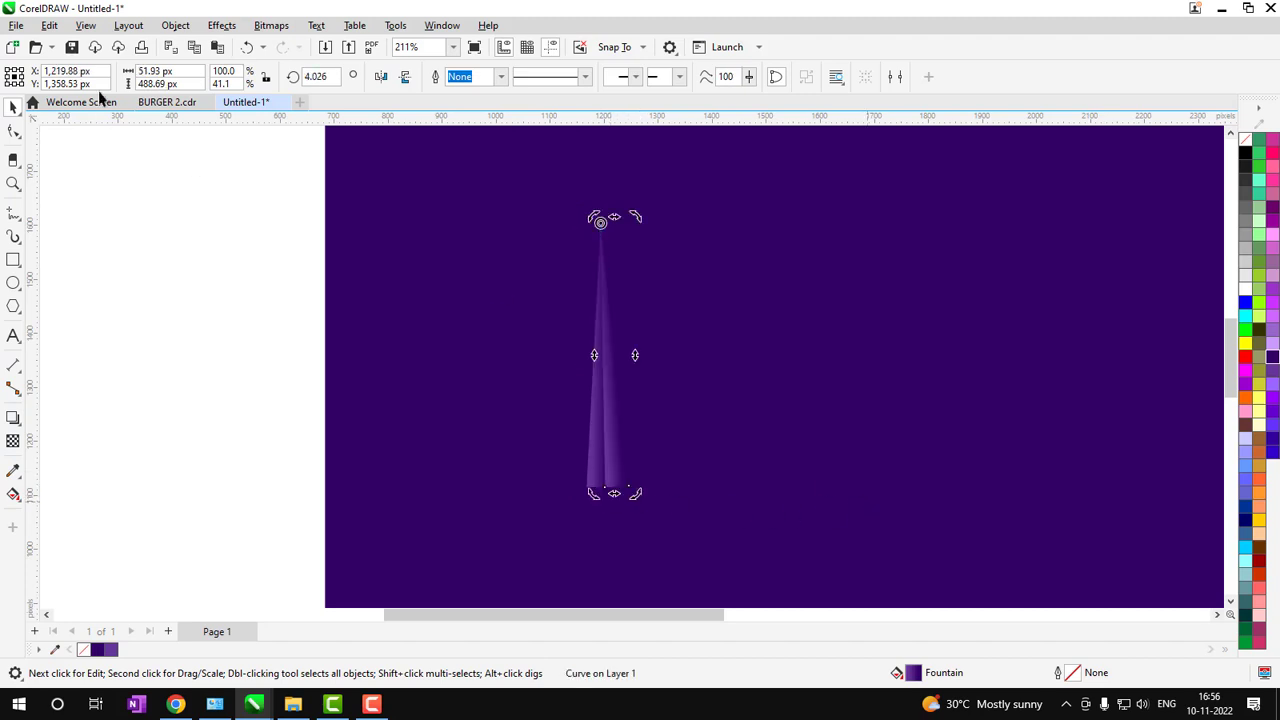
Repeat the rotated duplicate until the fan consists of five adjoining blades
click(49, 26)
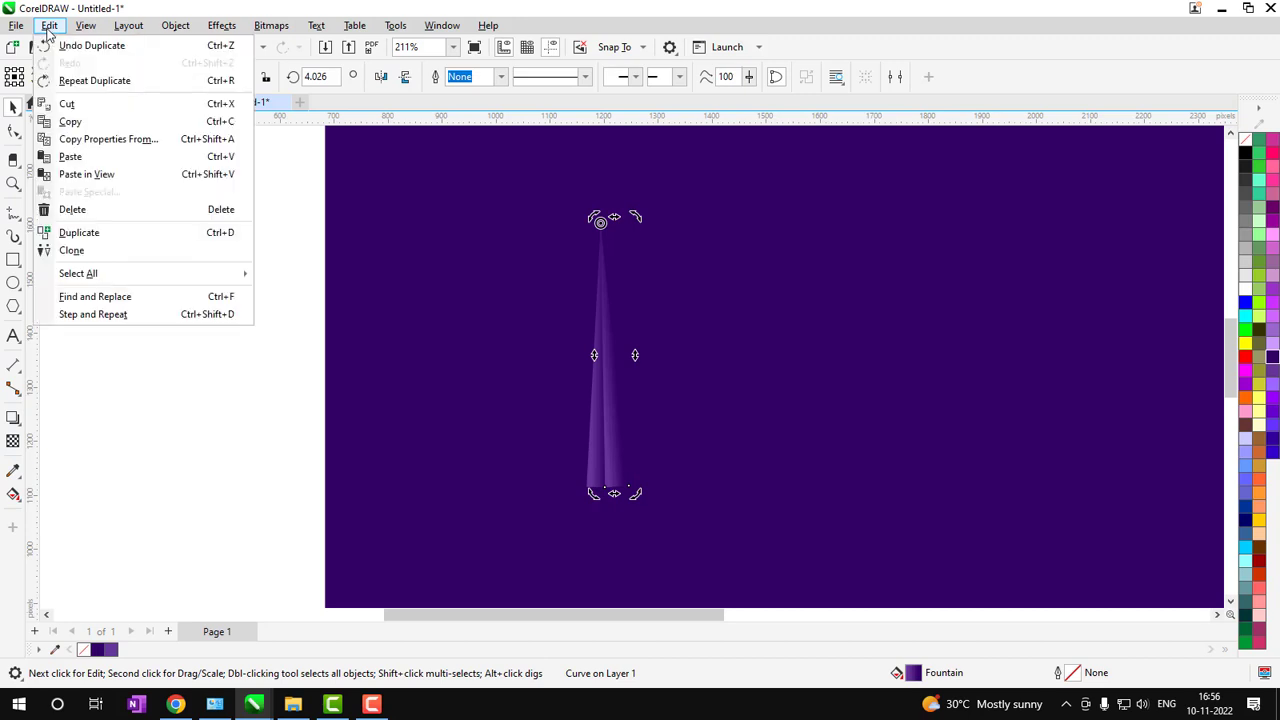
click(150, 86)
key(ctrl+r)
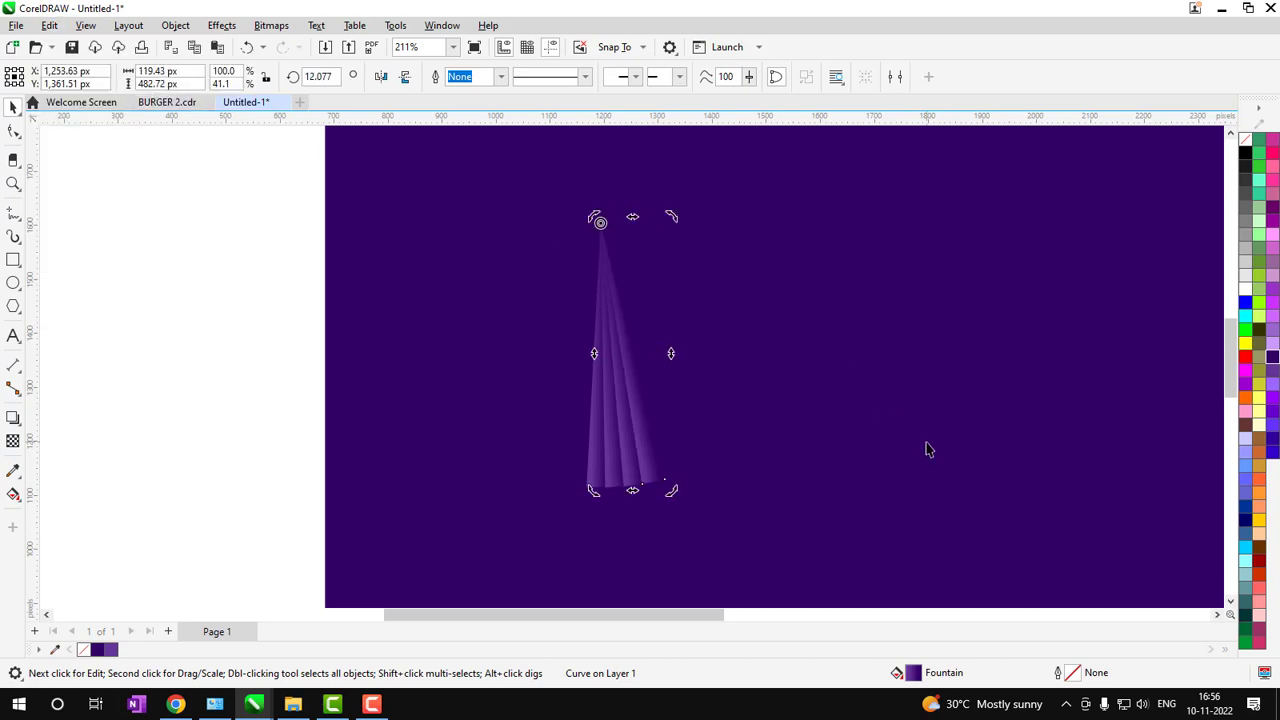
key(ctrl+r)
click(160, 192)
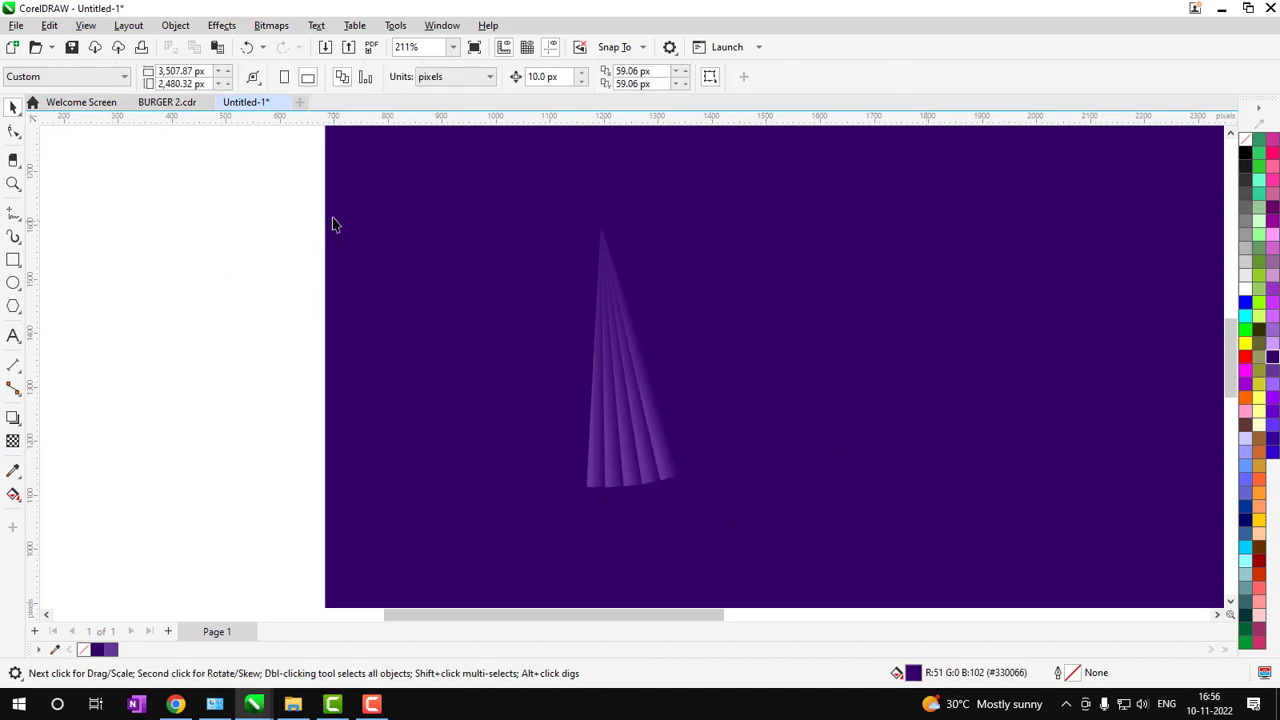
Group the five fan blades into one object
drag(348, 301, 788, 546)
click(175, 25)
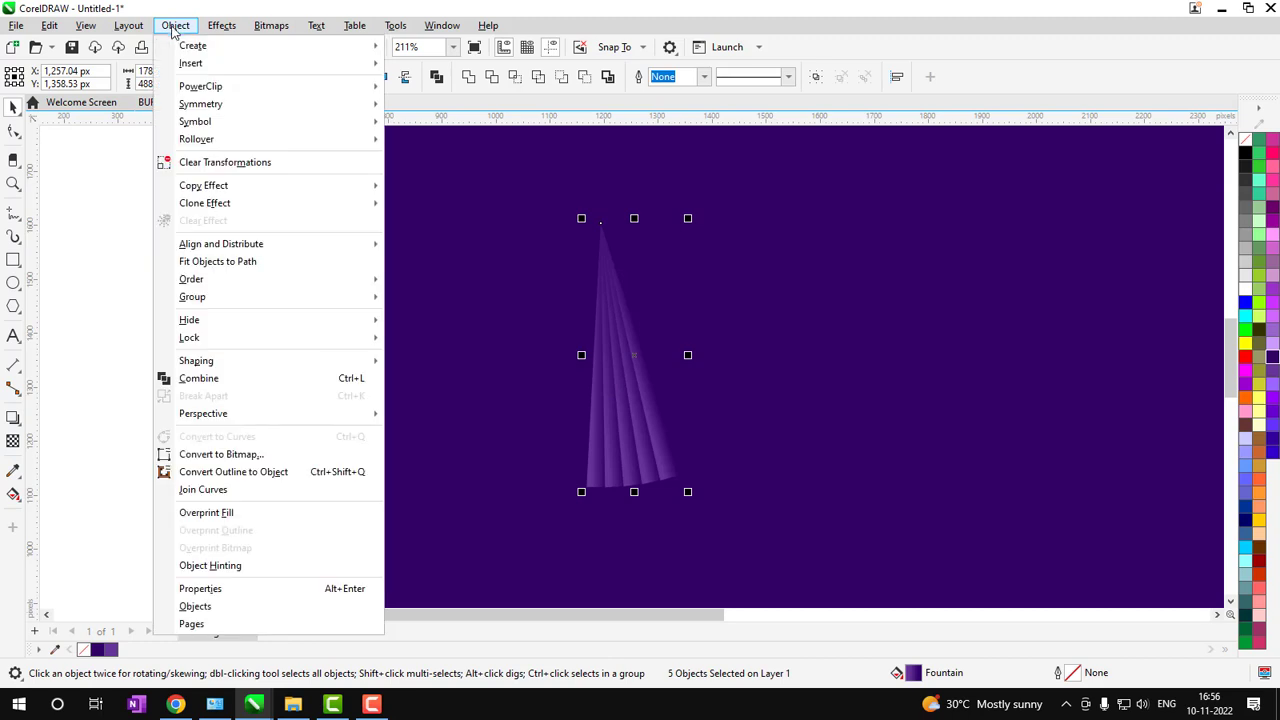
mouse_move(343, 297)
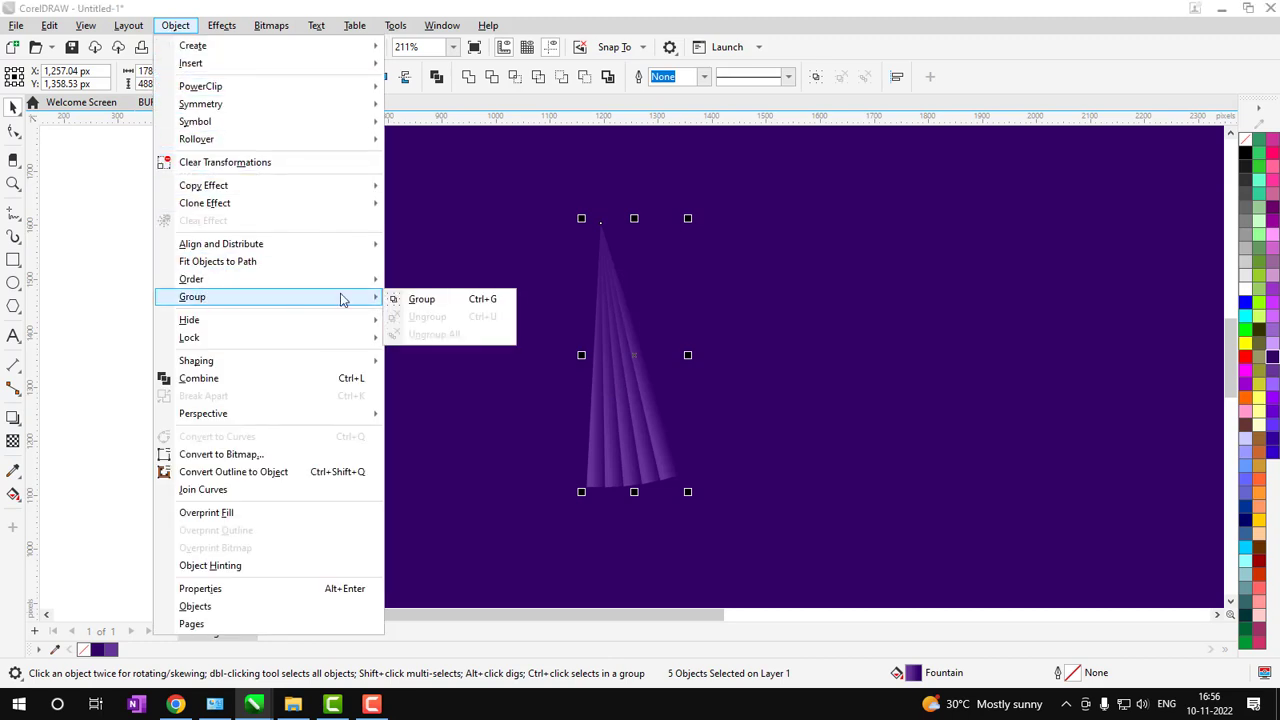
click(439, 302)
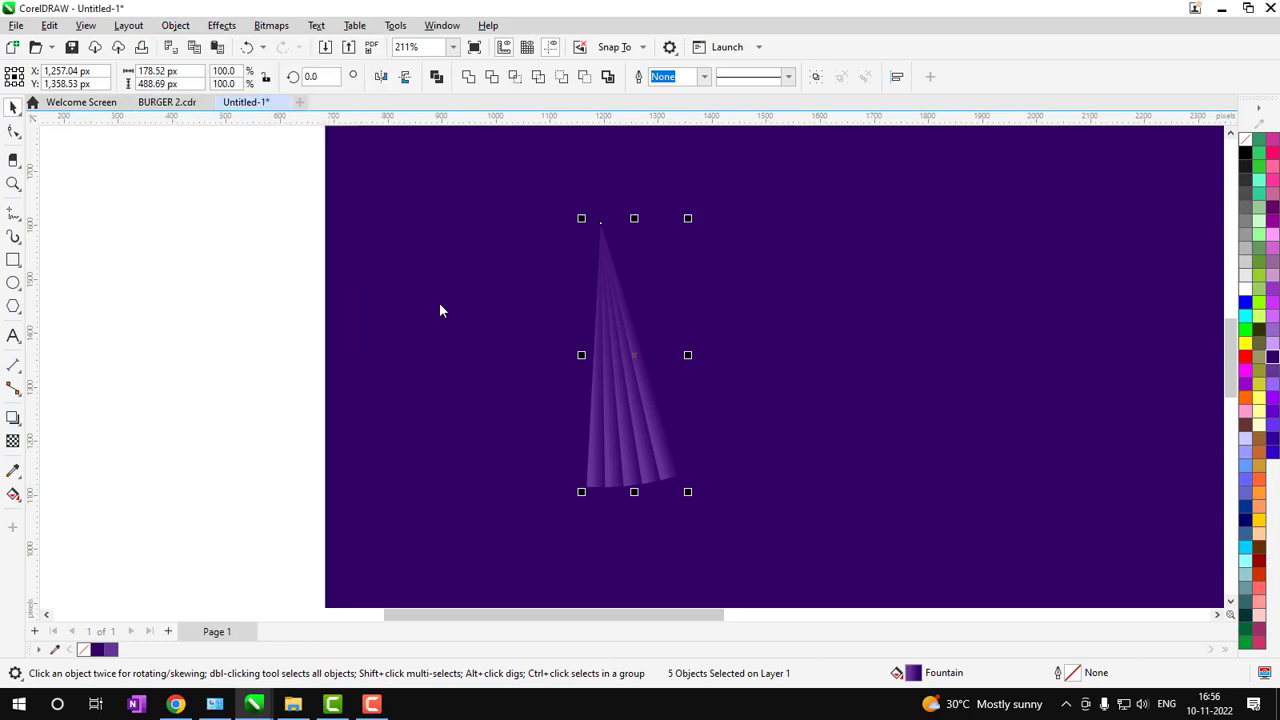
Shift the fan group slightly, set its rotation centre on the shared tip and rotate a duplicate by about 24°
drag(624, 438, 612, 446)
click(611, 417)
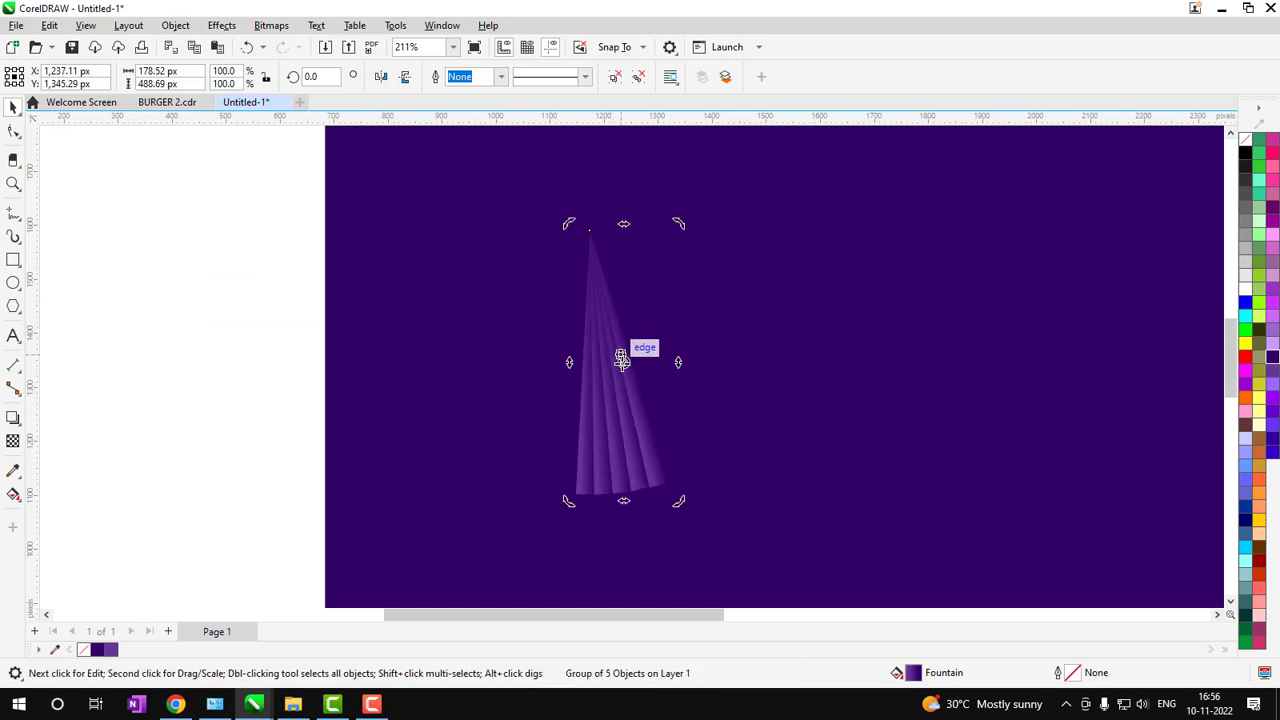
drag(624, 362, 589, 230)
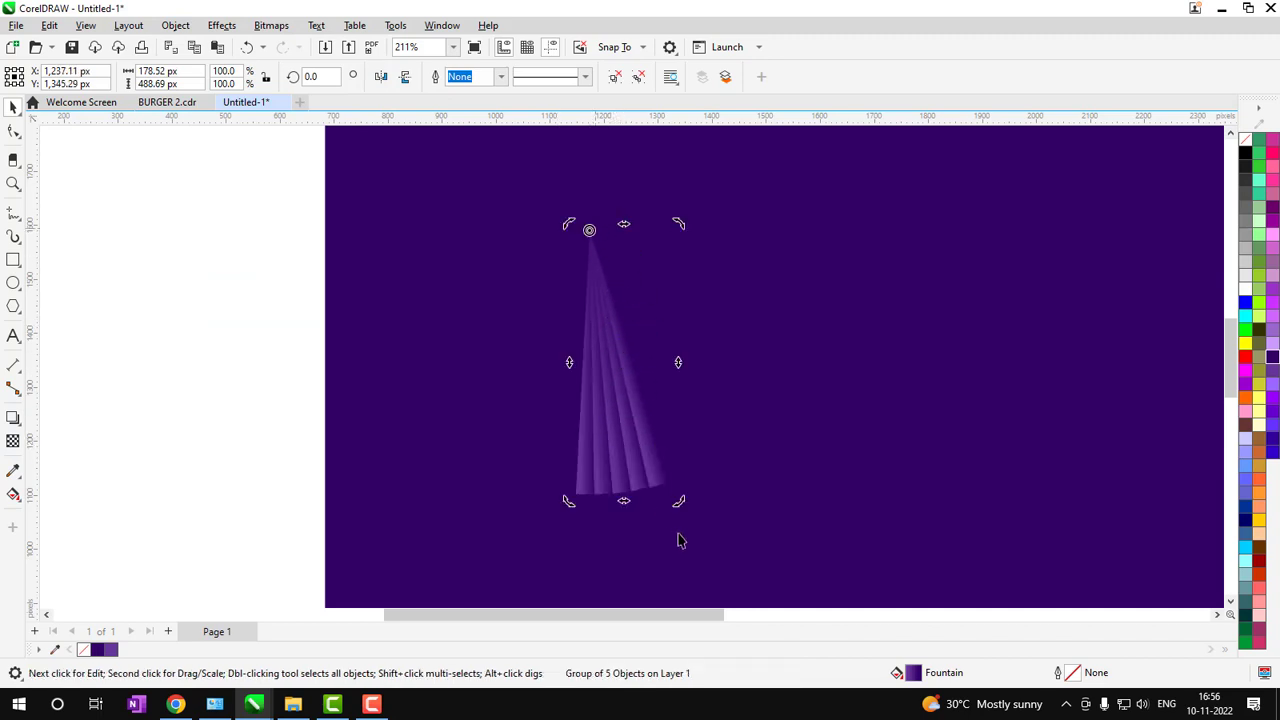
drag(679, 503, 774, 435)
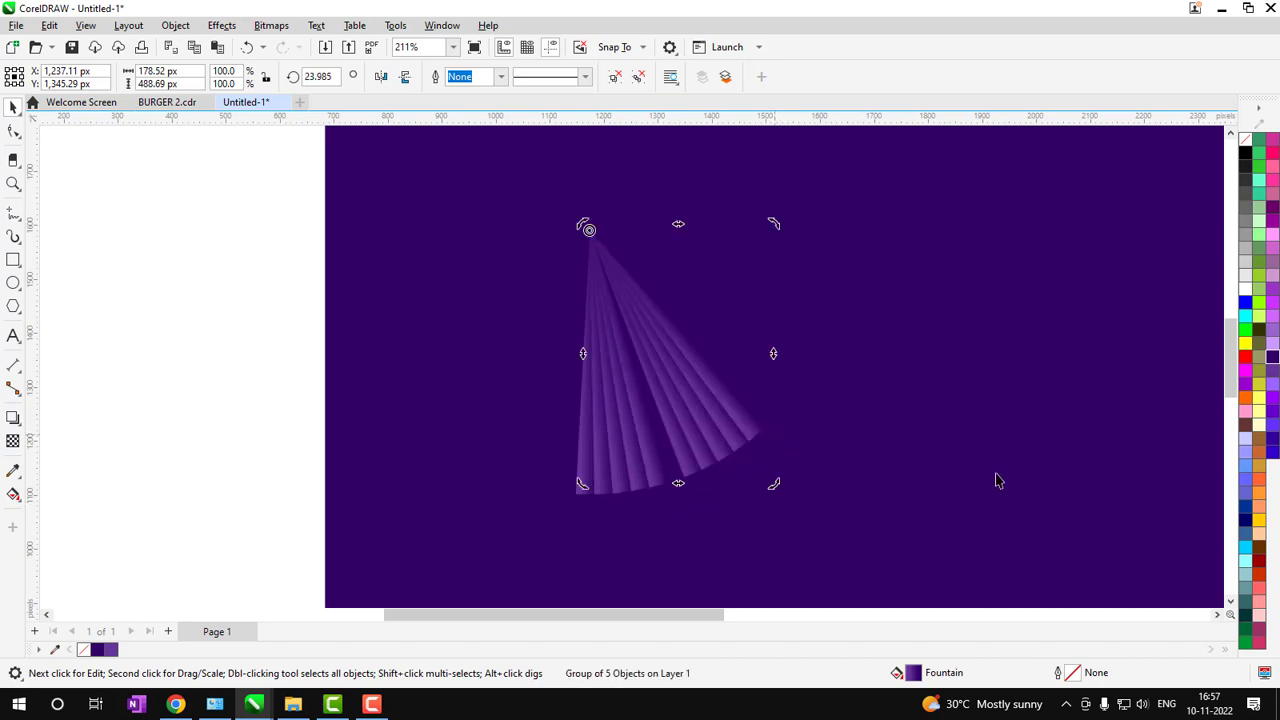
Repeat the rotated duplicate of the fan group until the fans complete a full circle
key(ctrl+r)
key(ctrl+r)
key(ctrl+r)
key(ctrl+r)
key(ctrl+r)
key(ctrl+r)
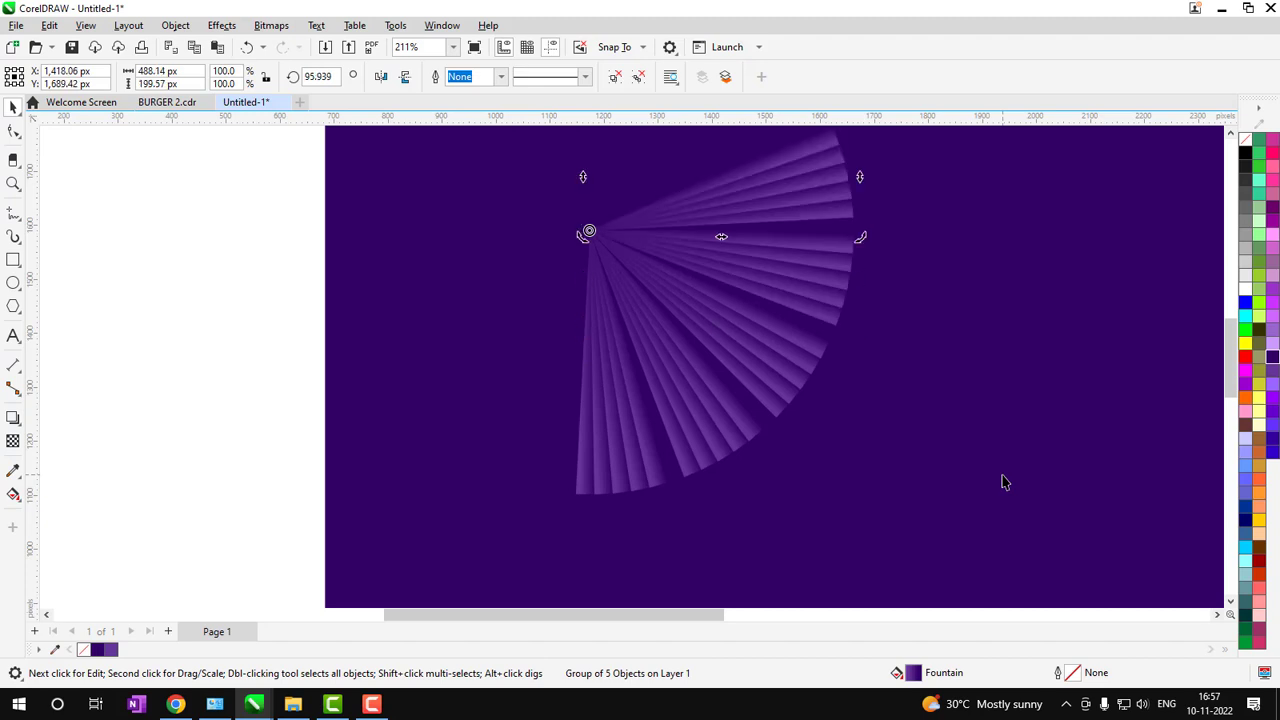
key(ctrl+r)
key(ctrl+r)
key(ctrl+r)
key(ctrl+r)
key(ctrl+r)
key(ctrl+r)
key(ctrl+r)
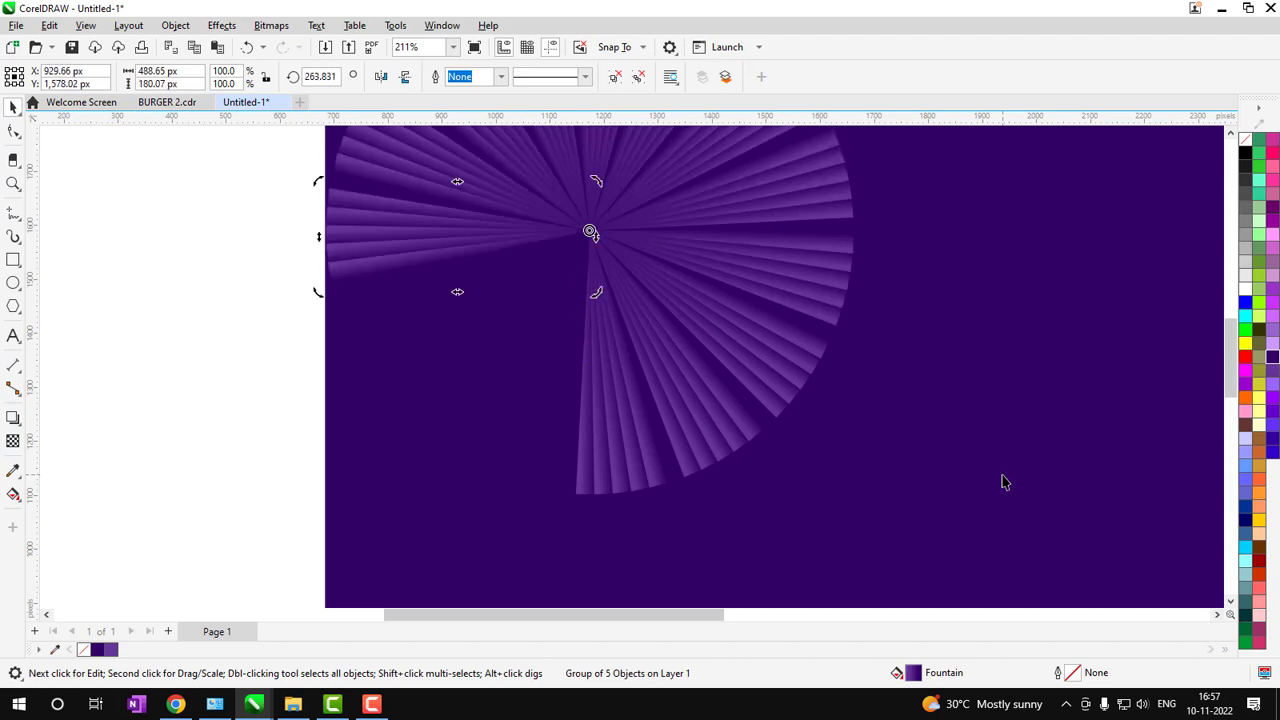
Select all the fans of the radial burst and group them into one object
key(z)
right_click(920, 431)
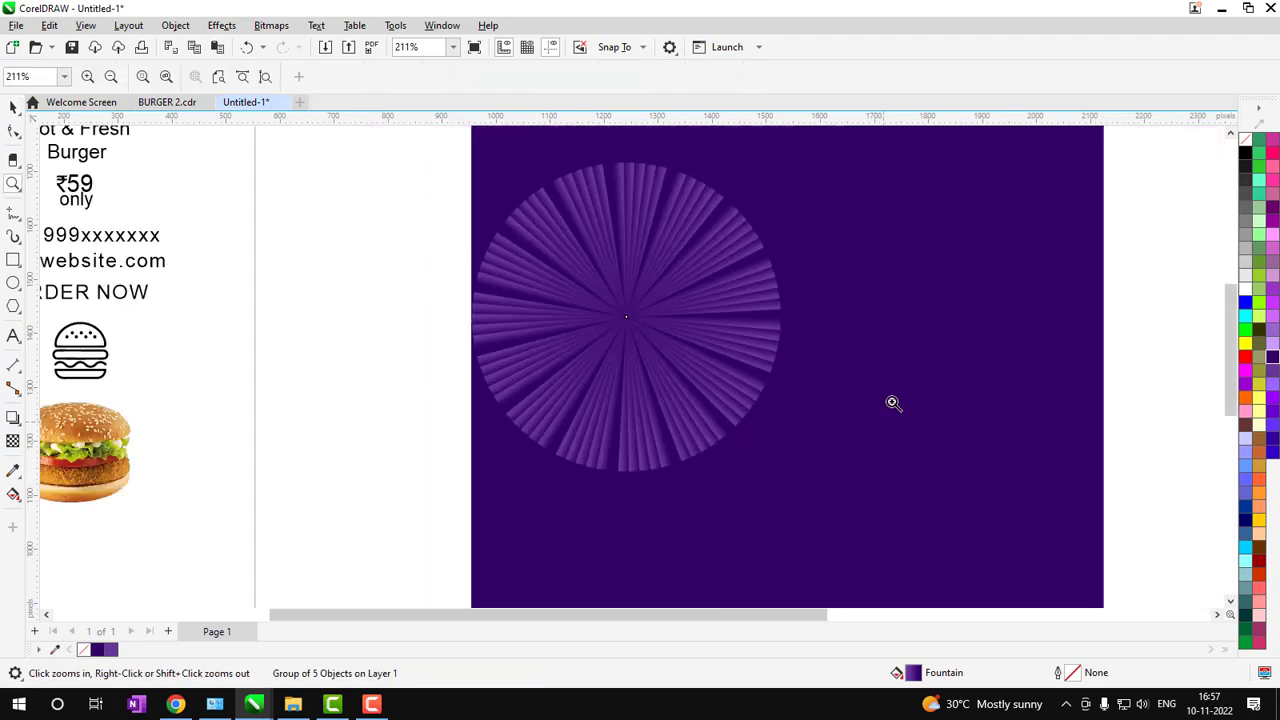
right_click(632, 237)
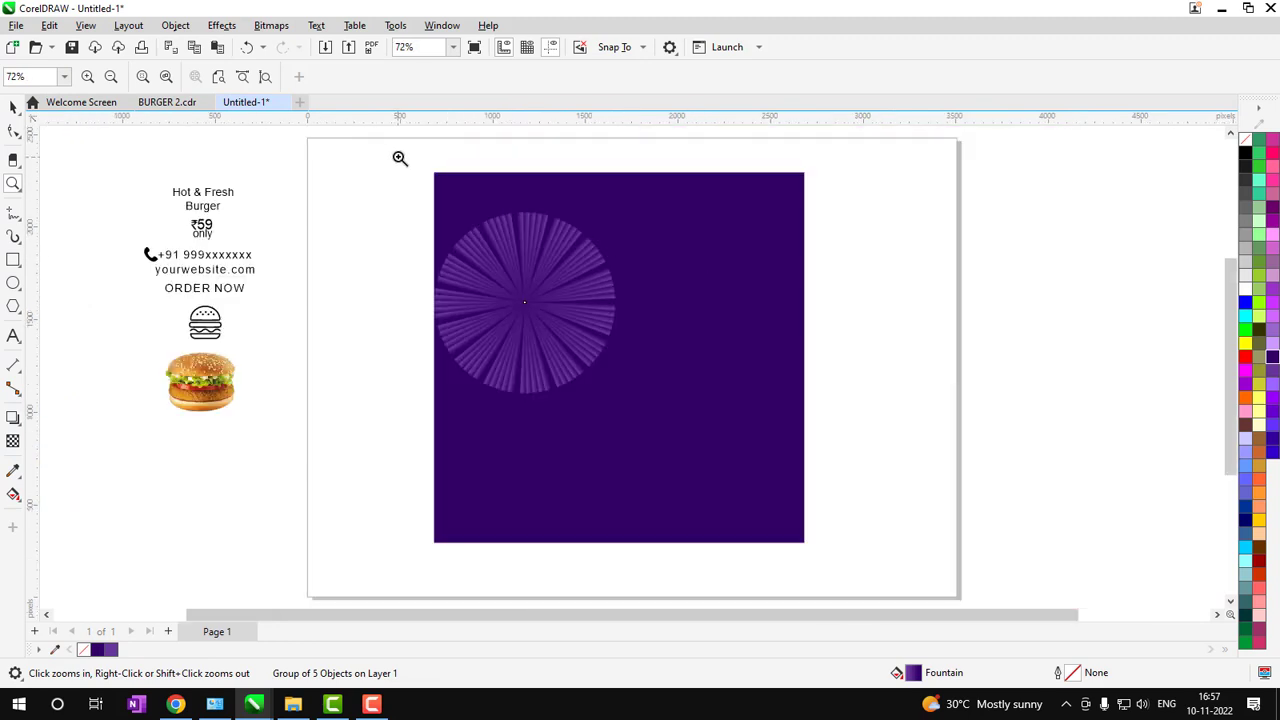
key(space)
drag(360, 197, 668, 449)
click(175, 25)
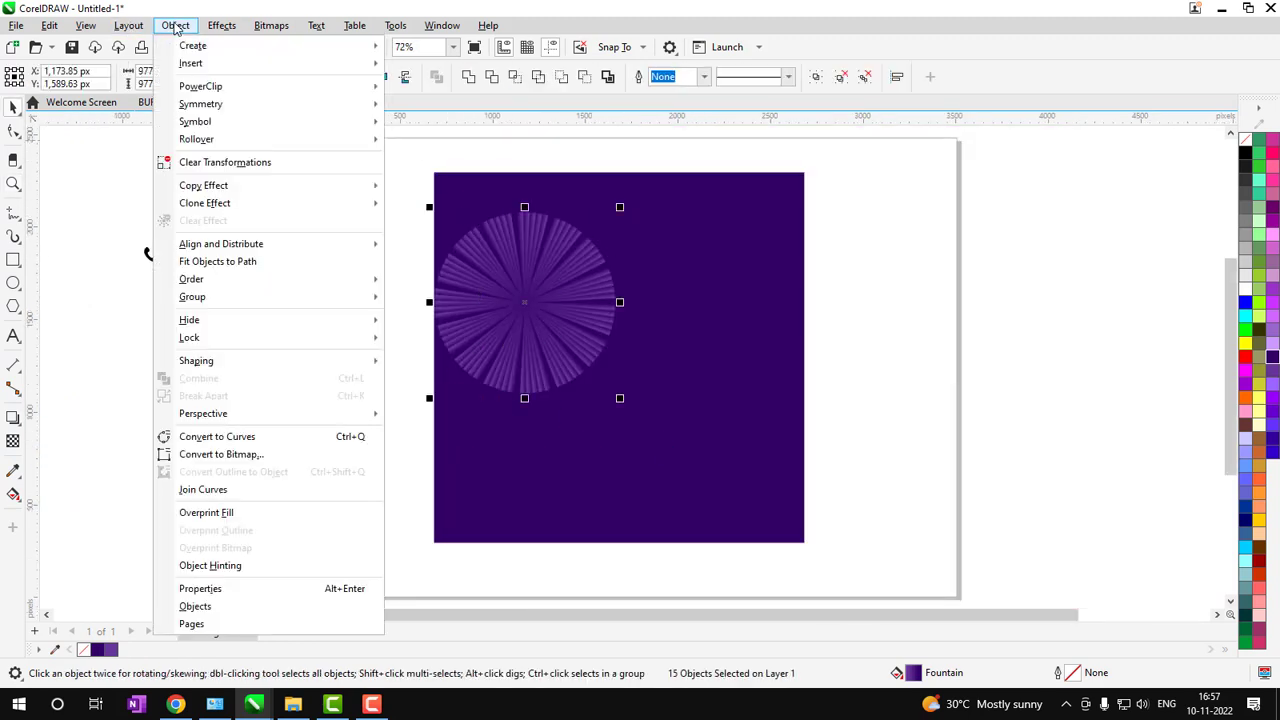
mouse_move(337, 306)
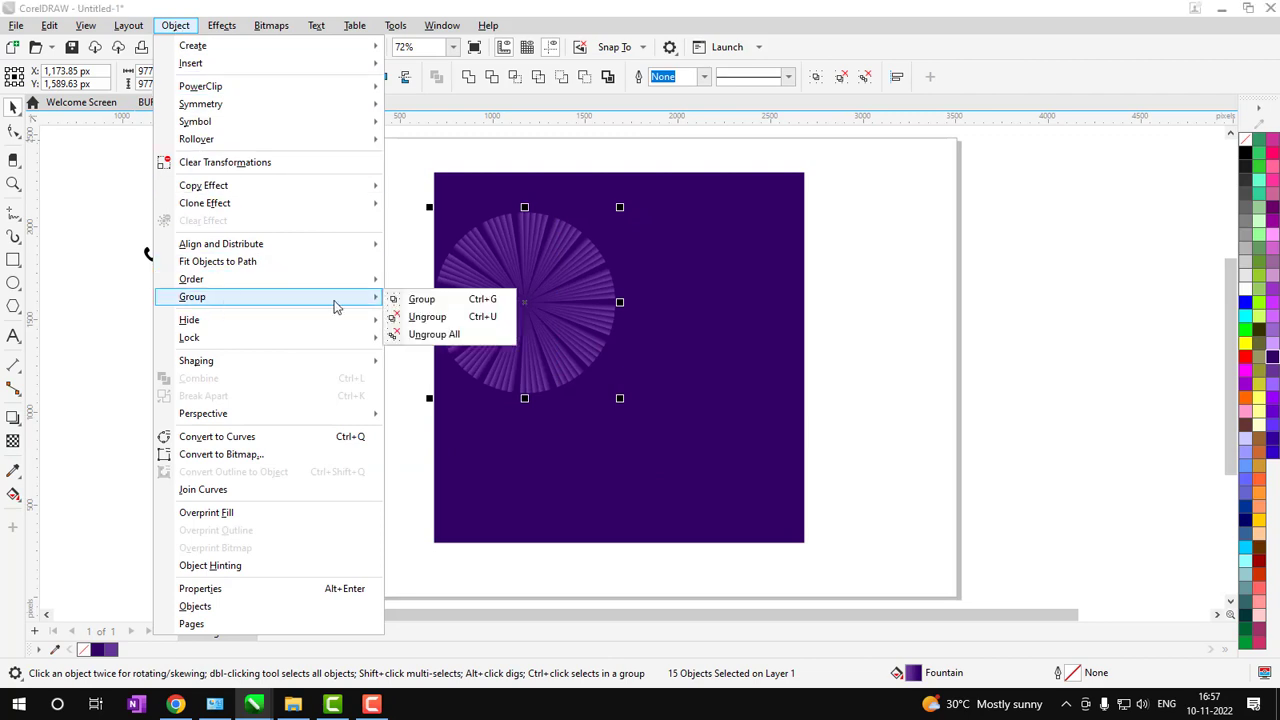
click(474, 305)
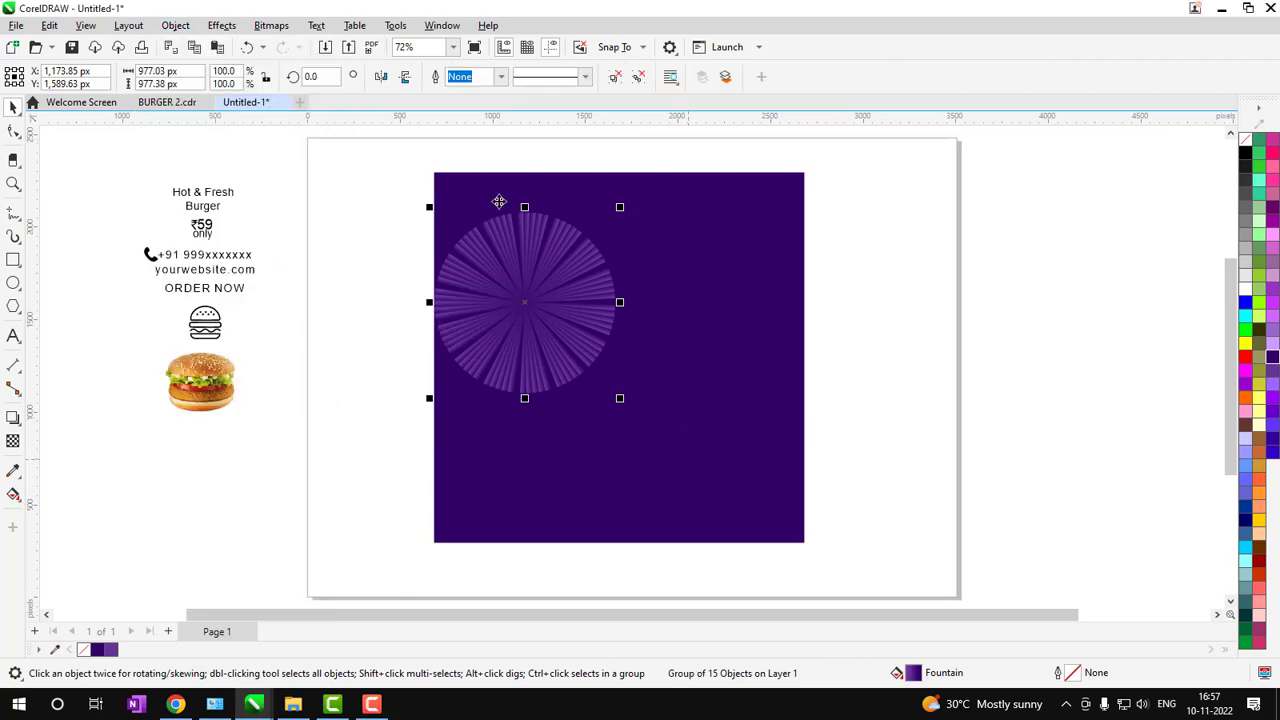
PowerClip the burst group inside the dark purple square
click(178, 26)
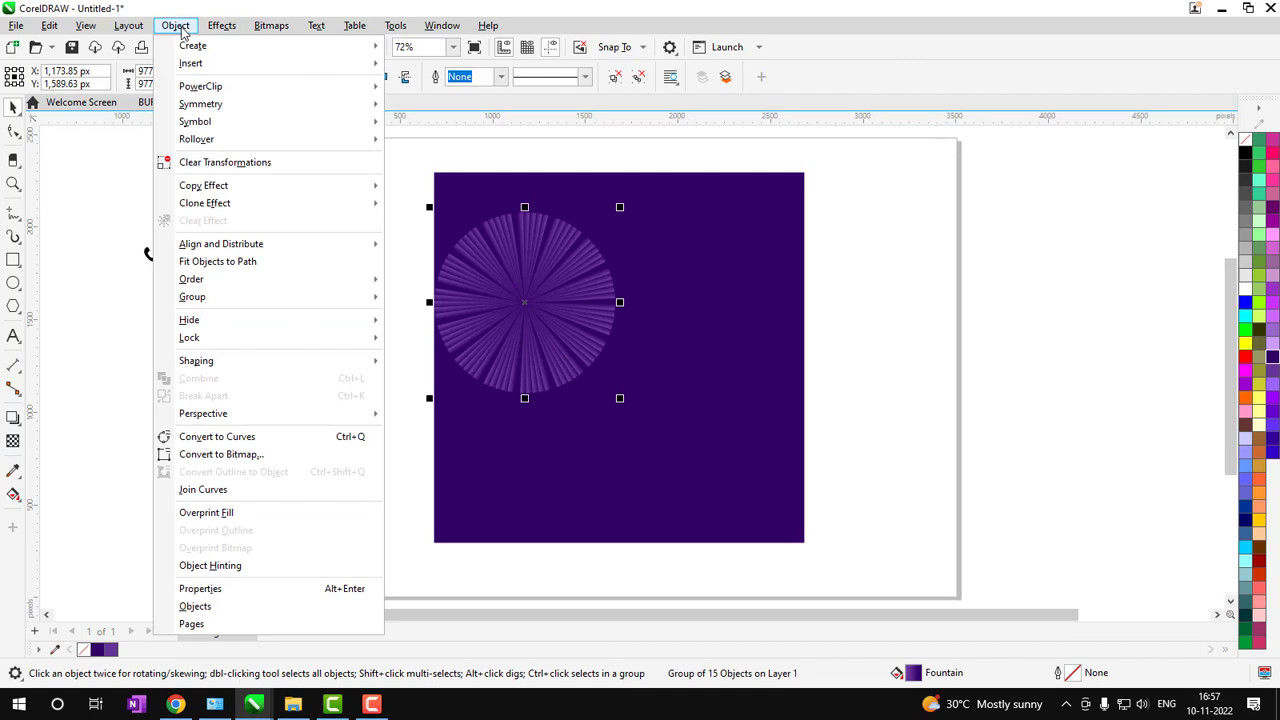
mouse_move(306, 88)
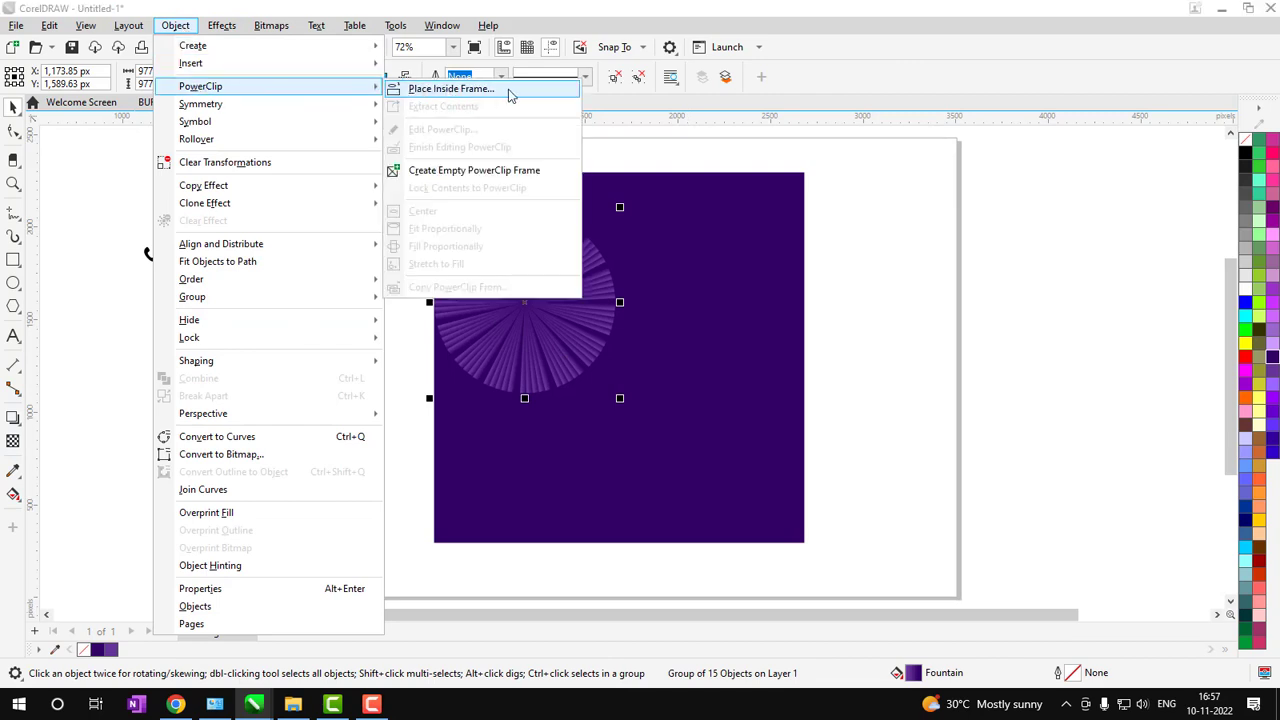
click(451, 89)
click(723, 429)
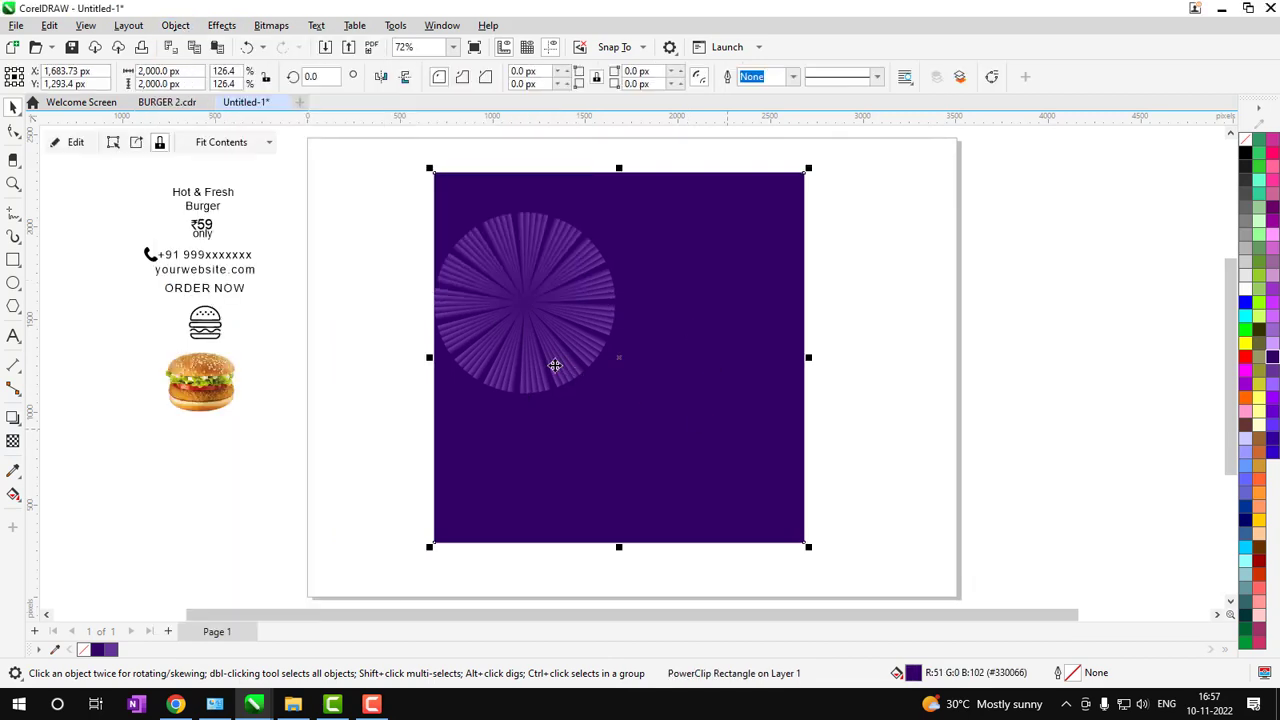
Edit the PowerClip contents, move the burst near the square's centre and enlarge it to about 3265 px wide, overfilling the square
double_click(555, 366)
drag(552, 350, 648, 373)
drag(719, 441, 933, 561)
ctrl+click(917, 474)
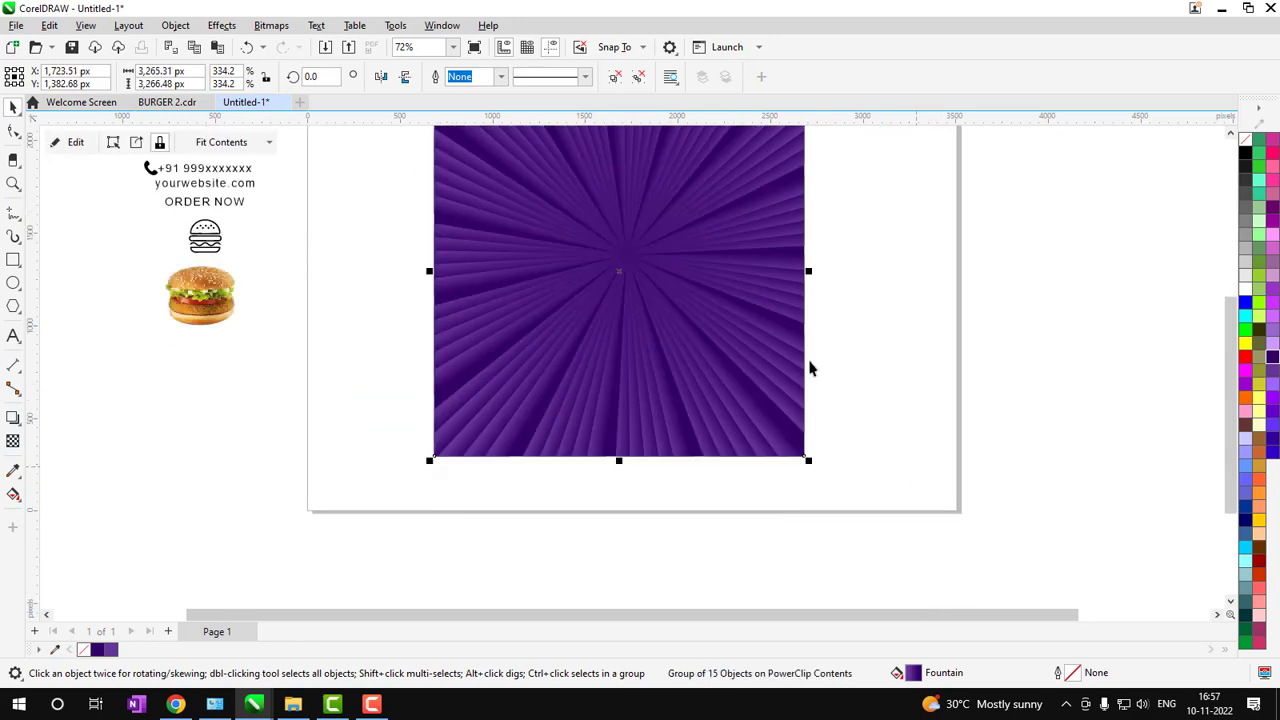
Reopen the PowerClip contents, apply a uniform transparency of 60 to the burst group and finish editing
key(F3)
drag(523, 213, 760, 440)
key(space)
click(704, 400)
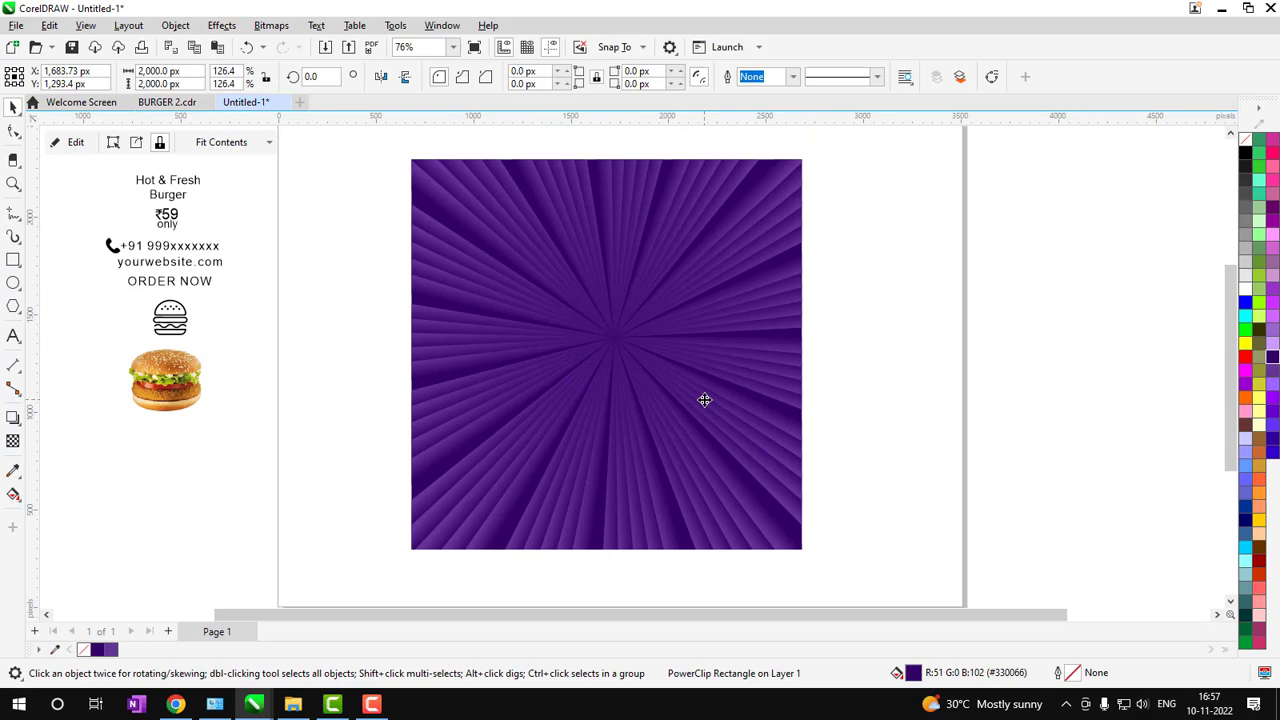
click(68, 143)
click(503, 468)
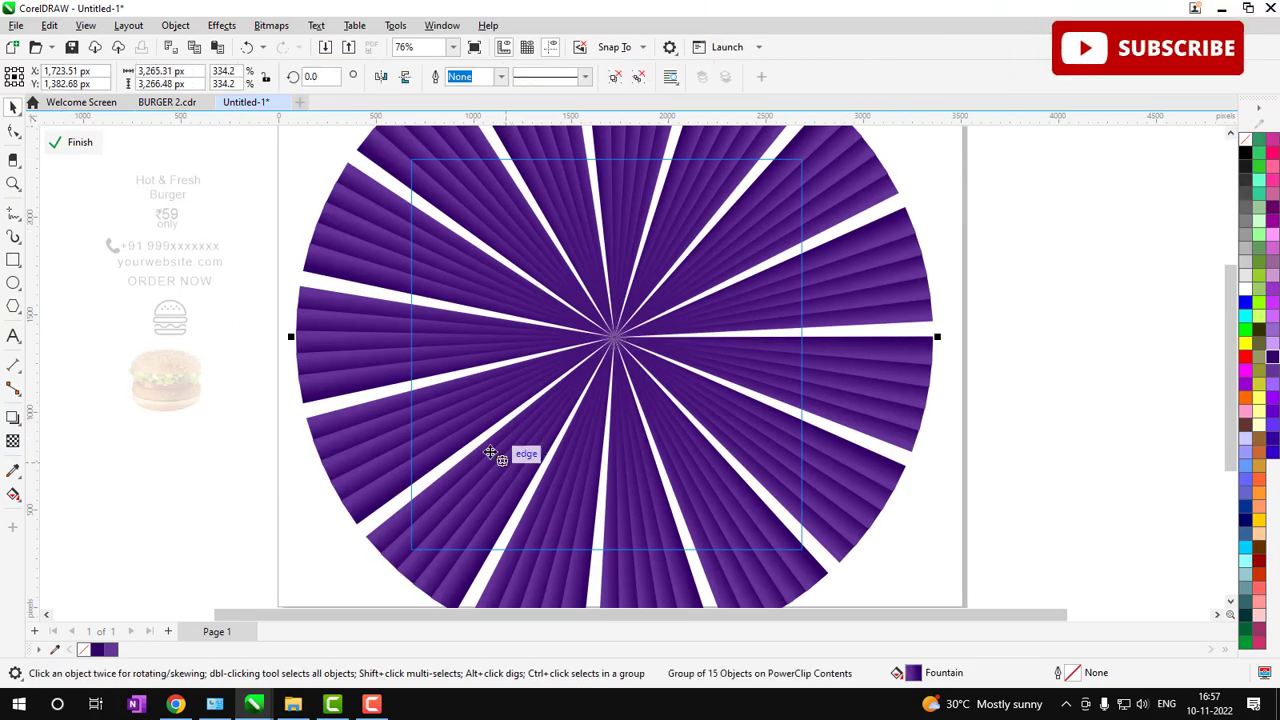
click(12, 442)
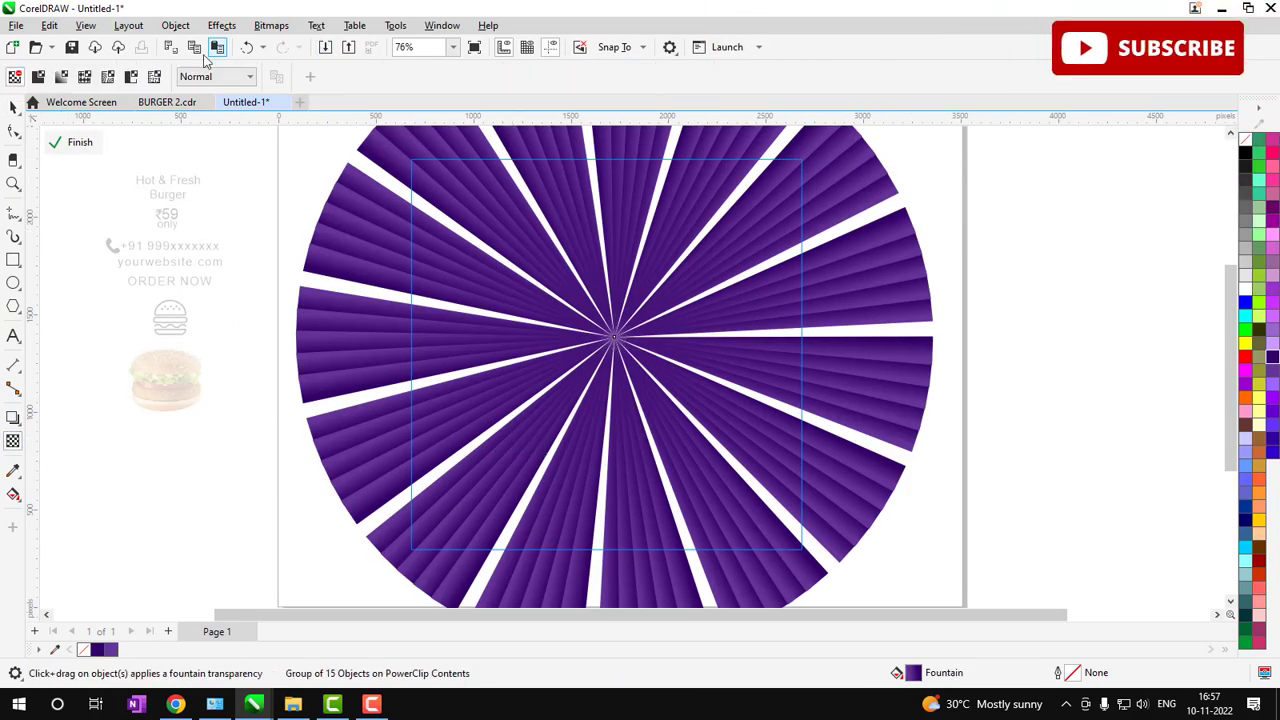
click(39, 79)
double_click(321, 76)
text(60)
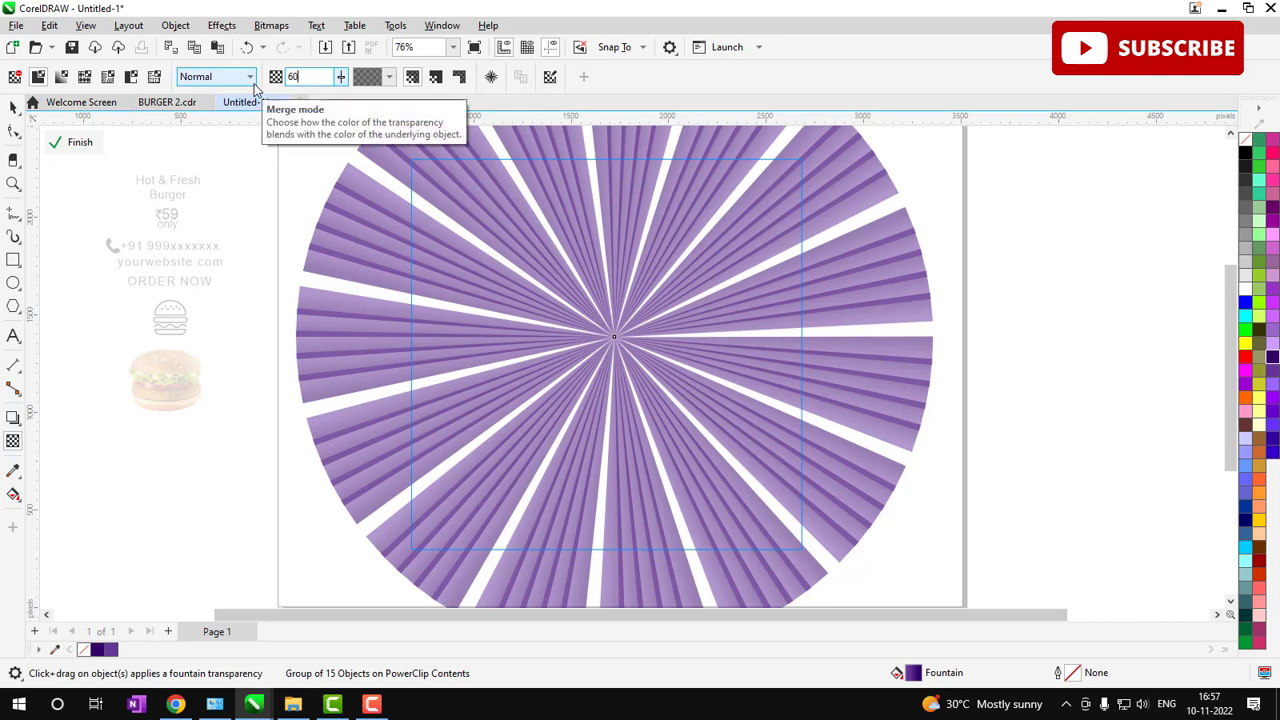
key(Return)
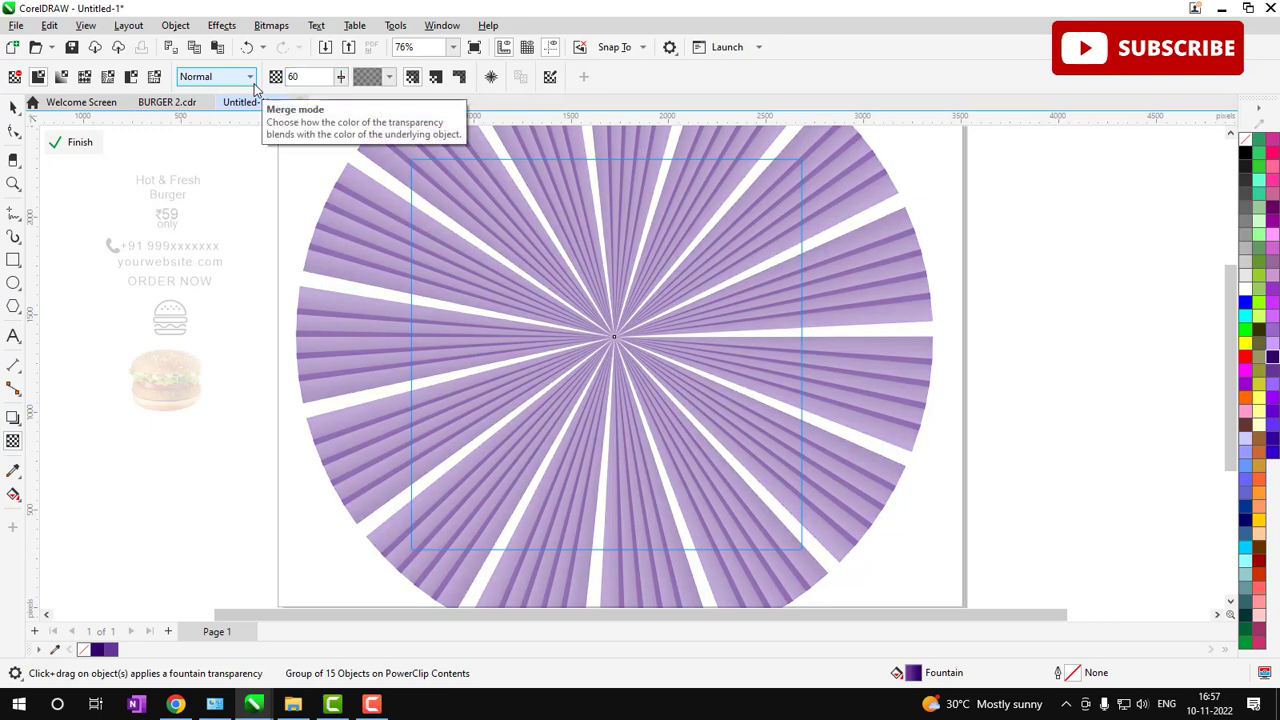
click(70, 144)
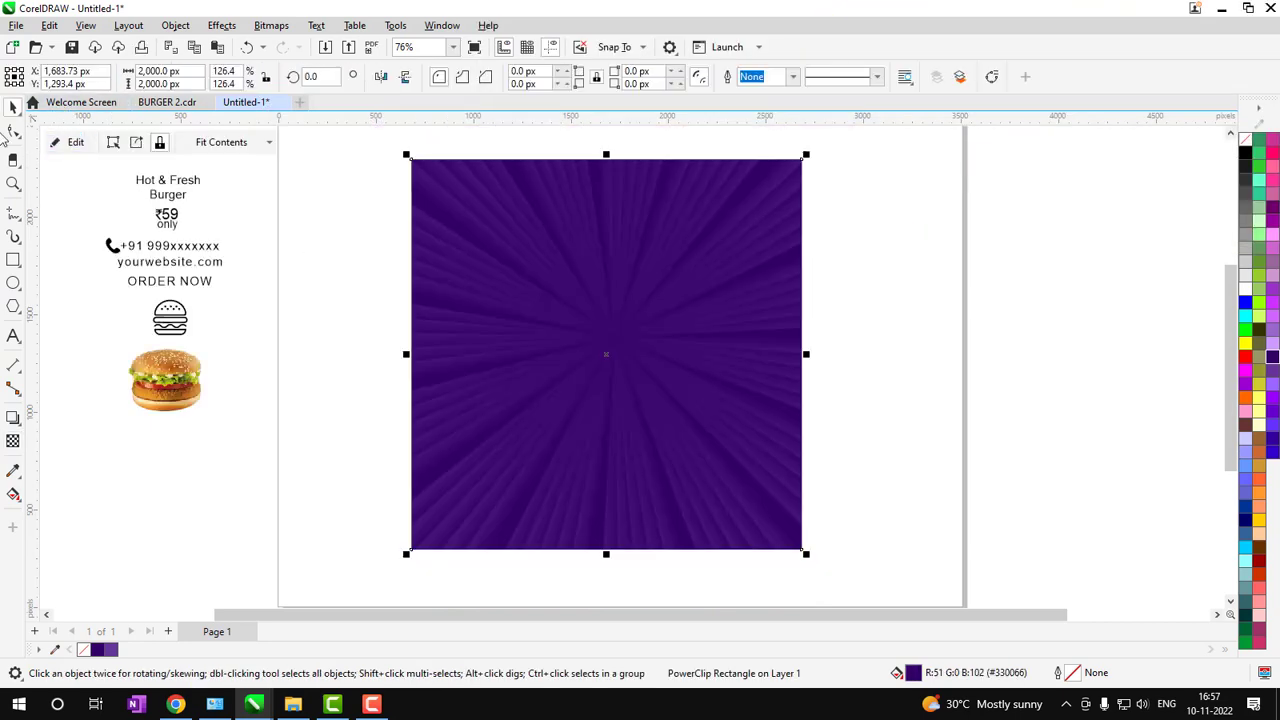
click(888, 413)
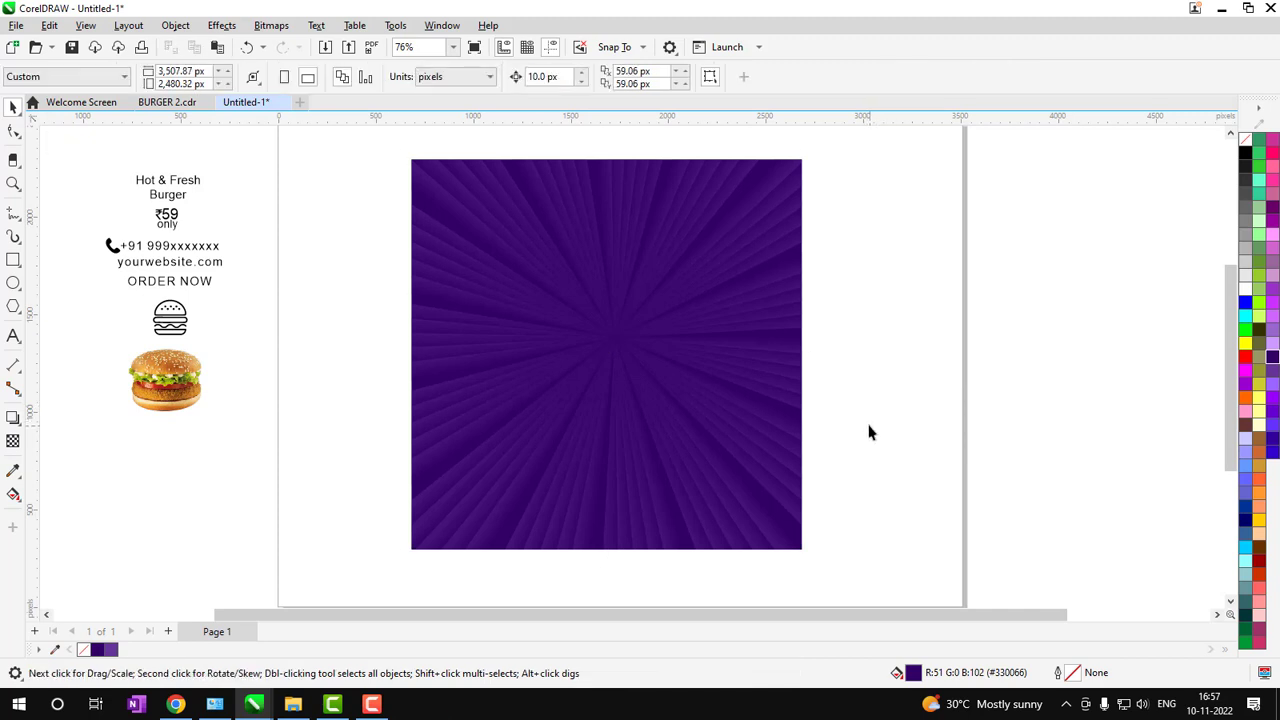
Draw a rectangle about 2000 × 648 px across the lower part of the square and fill it yellow (#FFCC00)
click(13, 260)
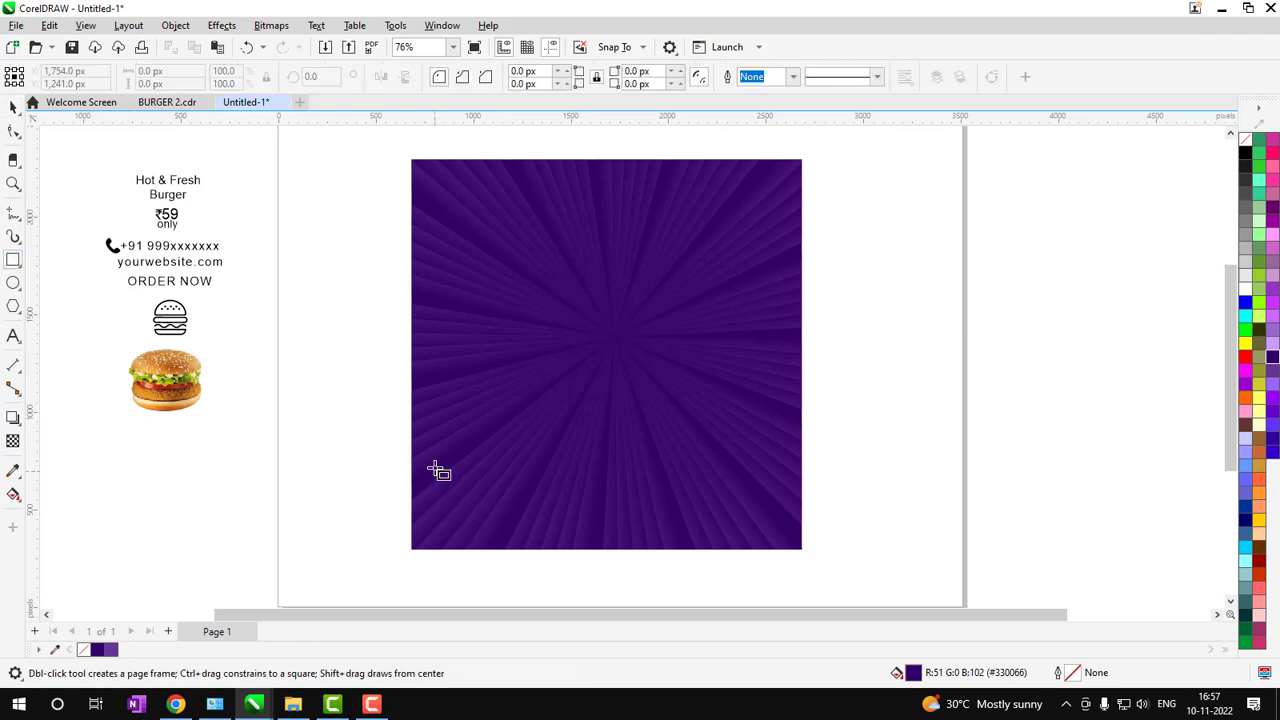
mouse_move(413, 428)
mouse_down()
mouse_move(411, 539)
mouse_move(802, 550)
mouse_up()
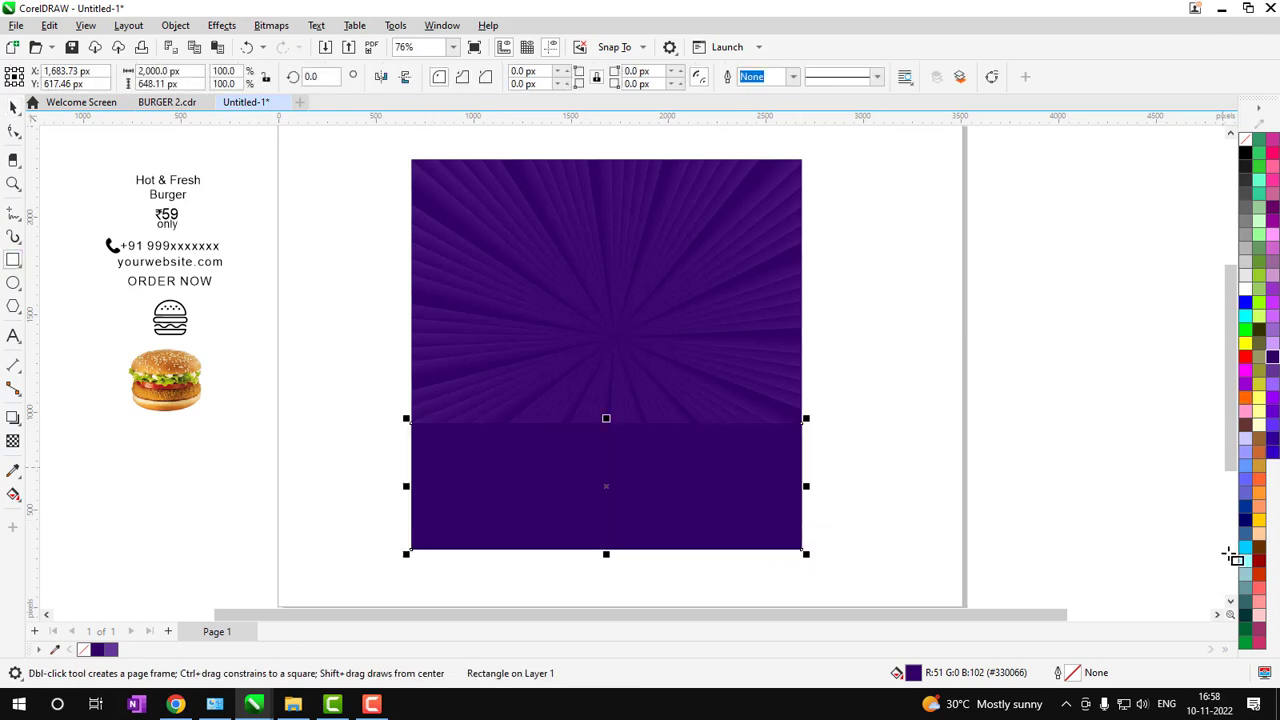
click(1258, 522)
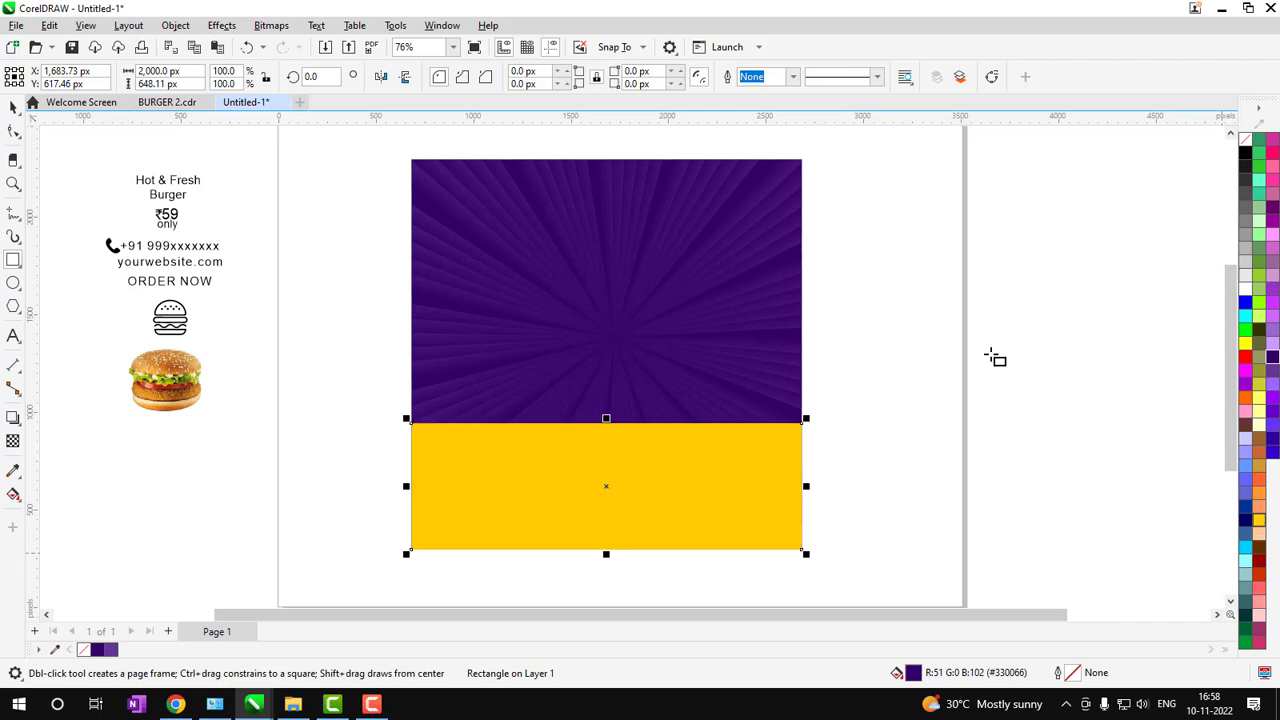
Stretch the yellow rectangle upward to a height of about 902 px
click(10, 113)
click(971, 467)
click(686, 478)
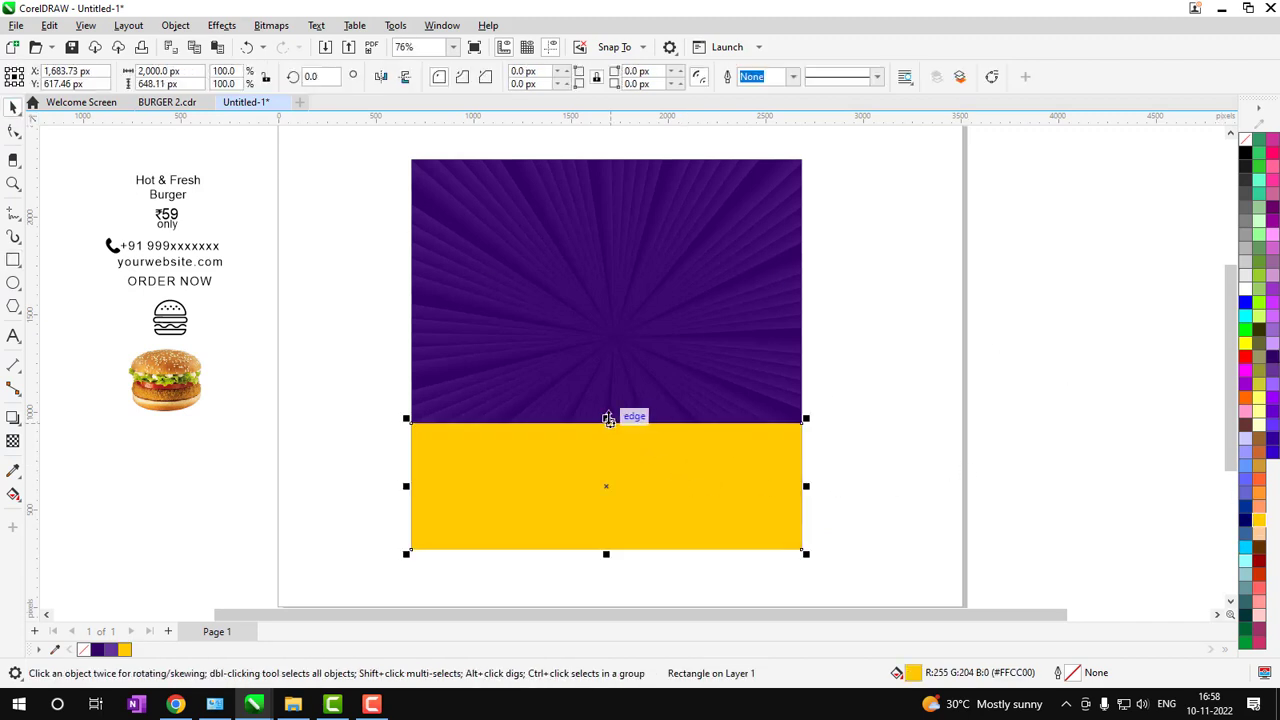
drag(608, 419, 608, 369)
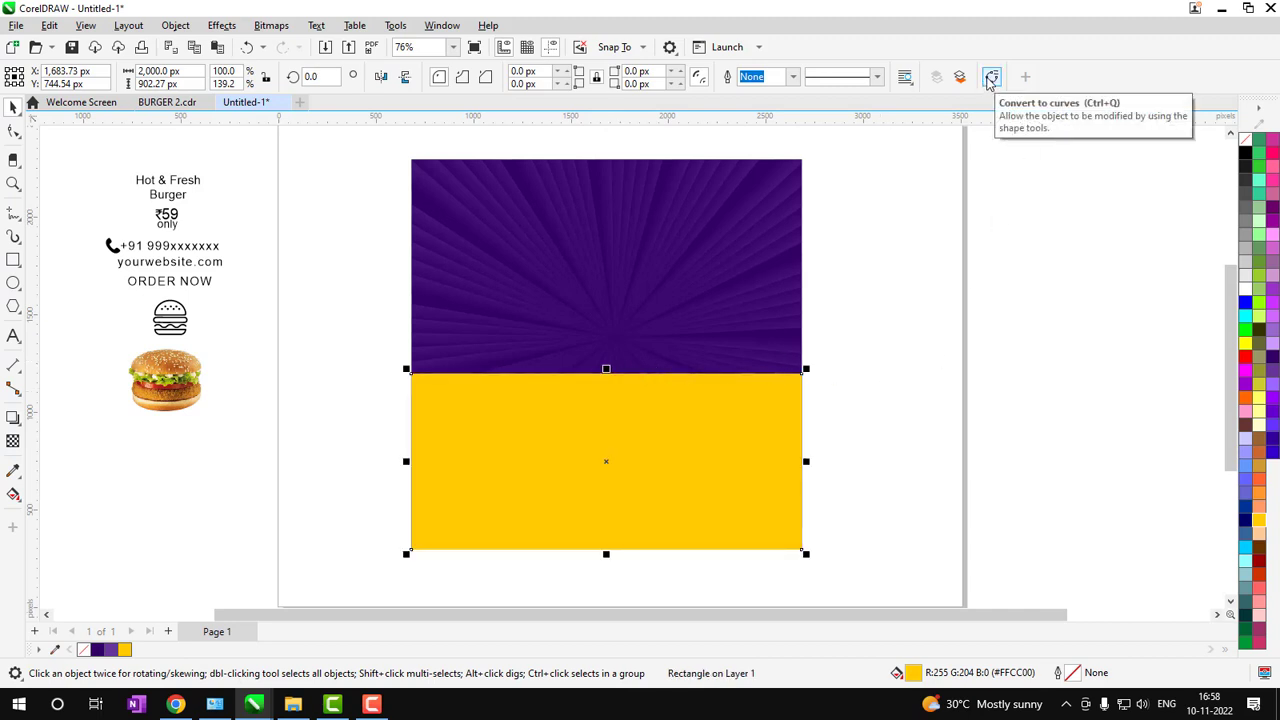
Convert the yellow rectangle to curves and bend its upper edge into a shallow downward arc
click(990, 78)
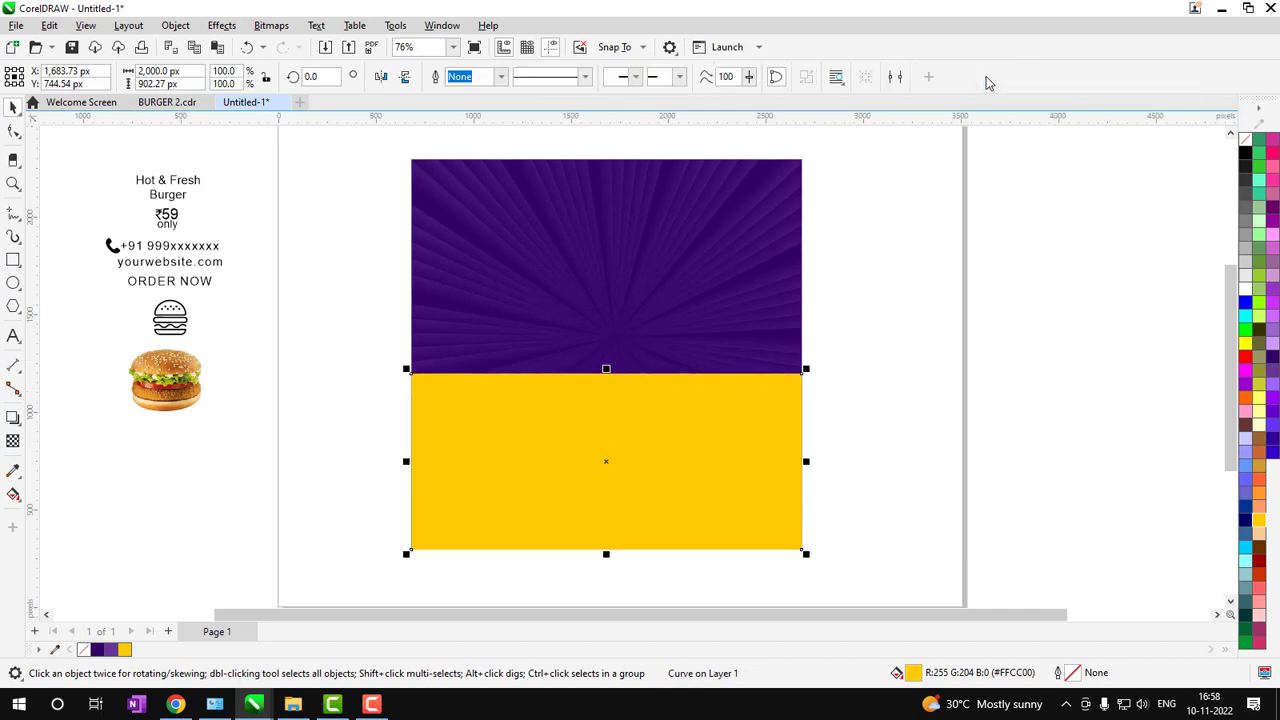
click(14, 132)
click(604, 374)
click(242, 80)
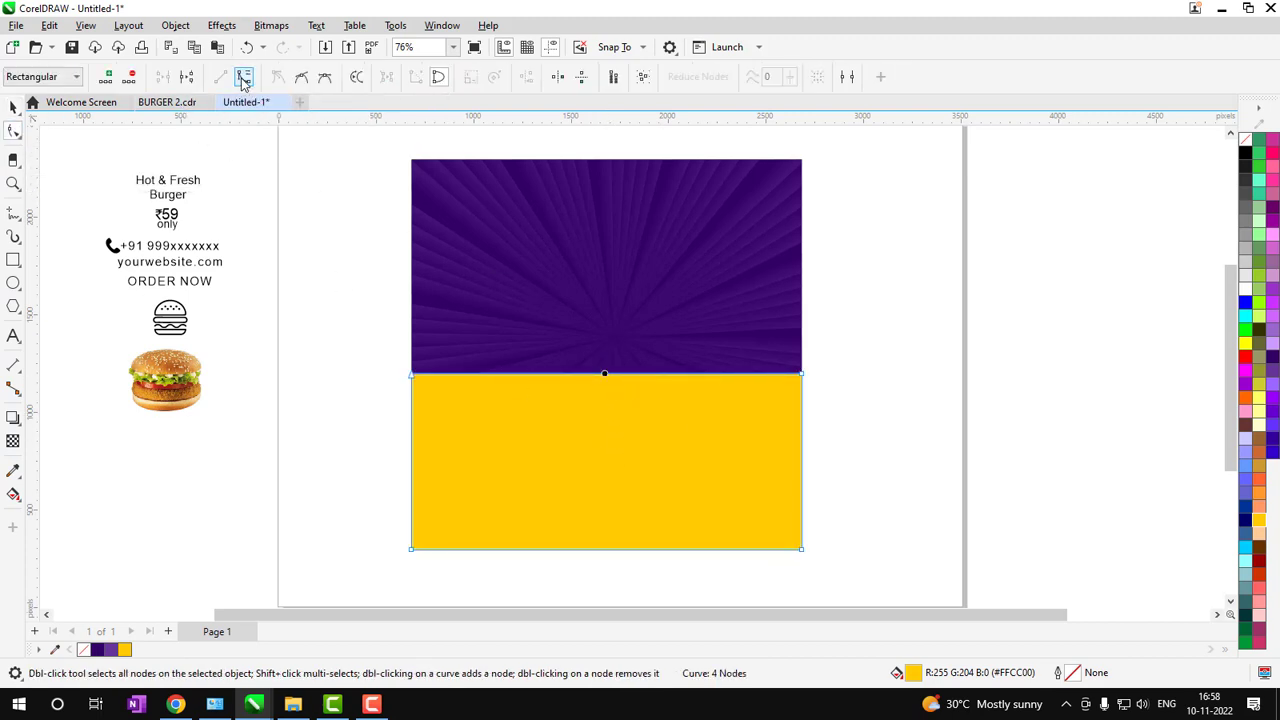
drag(613, 377, 611, 413)
Erase along the yellow shape's curved upper edge with a round 20 px Eraser to give it a ragged, torn outline
key(z)
drag(352, 320, 871, 560)
key(space)
click(1102, 390)
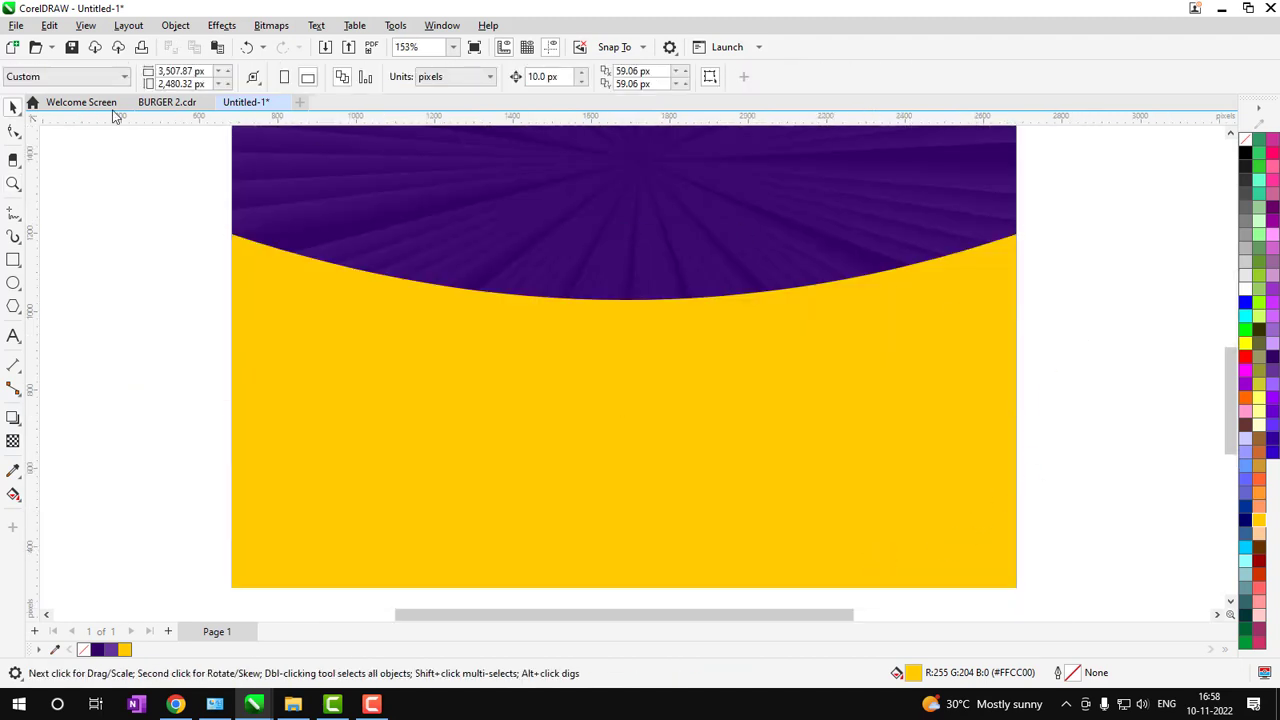
click(12, 162)
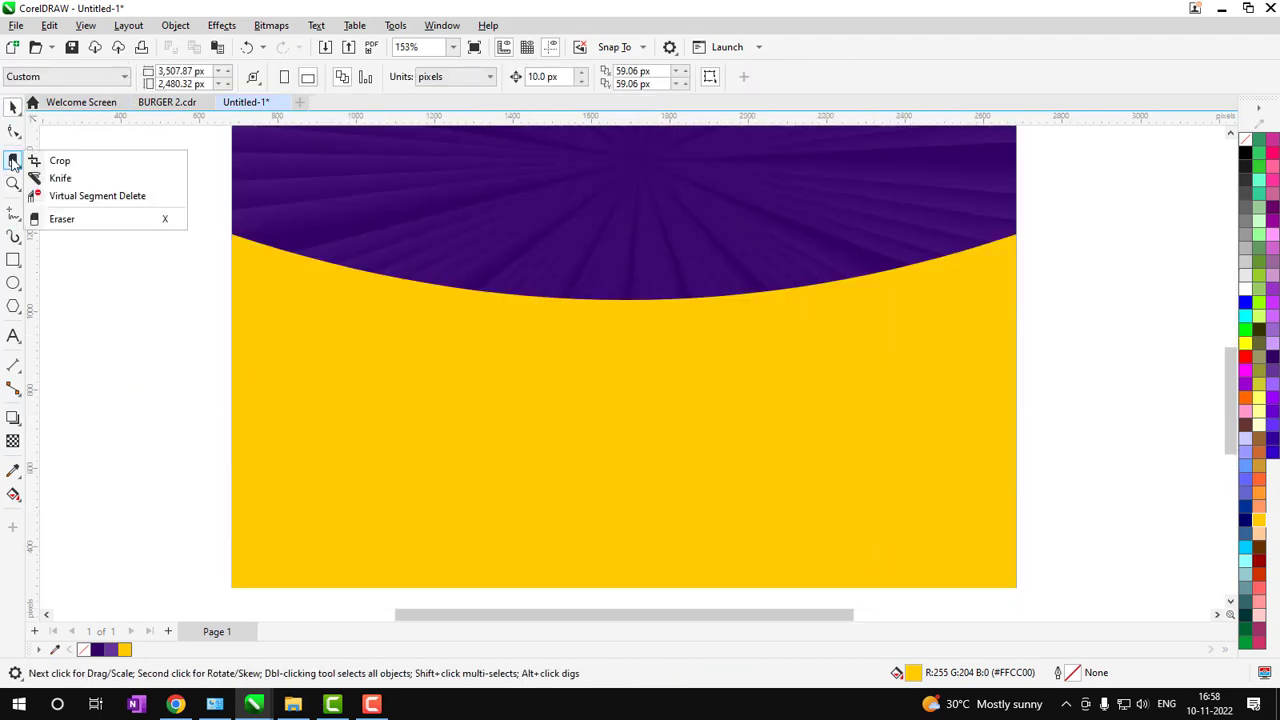
click(90, 220)
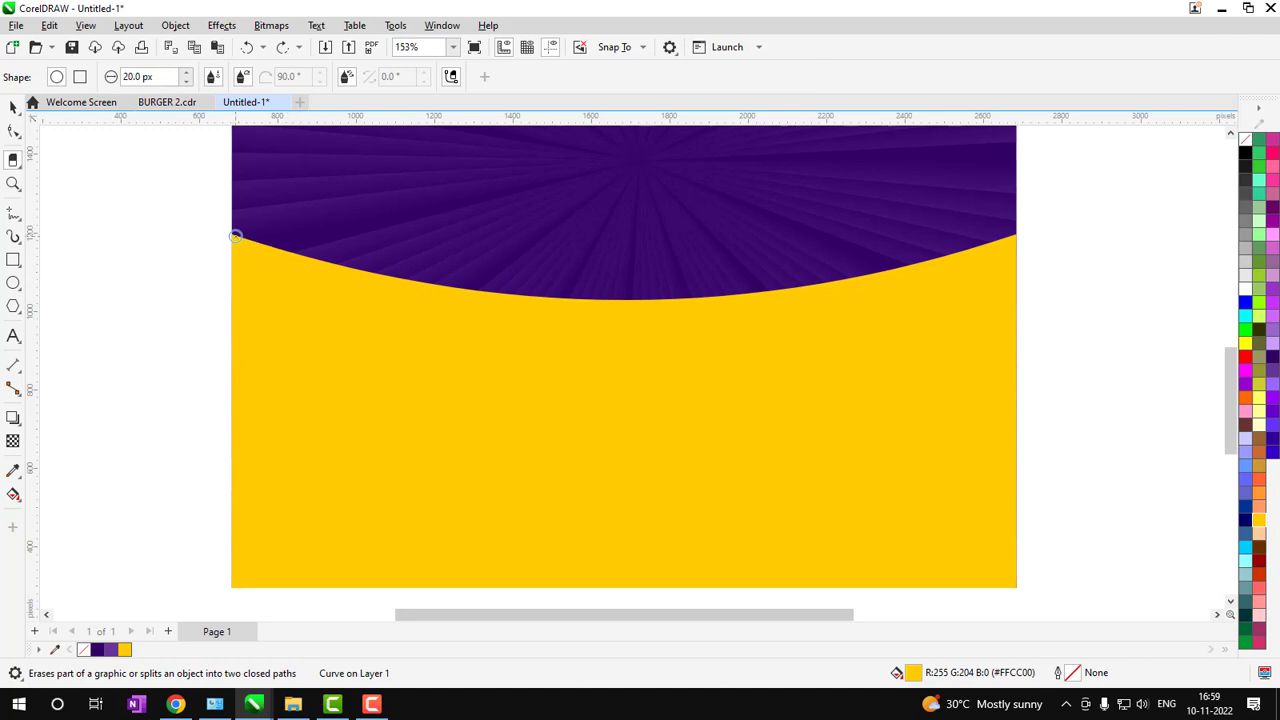
mouse_move(235, 237)
mouse_down()
mouse_move(355, 285)
mouse_move(349, 272)
mouse_move(392, 286)
mouse_move(371, 284)
mouse_move(408, 272)
mouse_move(425, 290)
mouse_move(501, 302)
mouse_up()
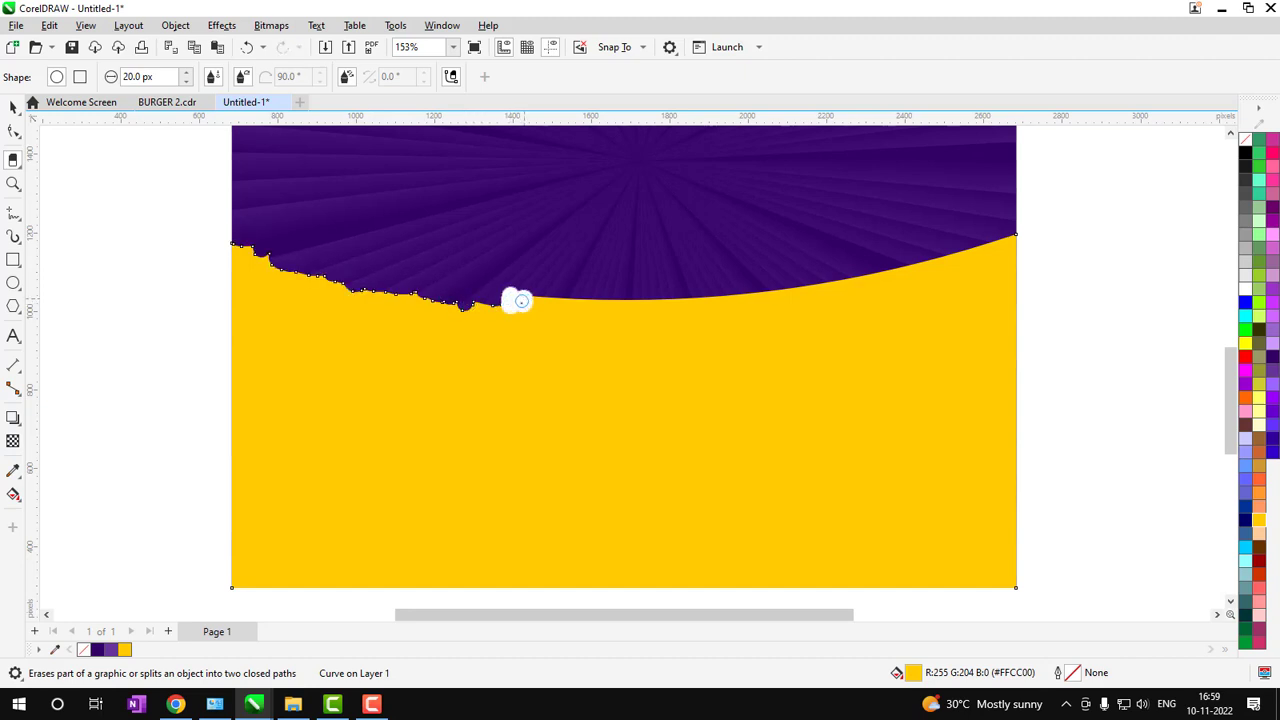
mouse_move(541, 302)
mouse_down()
mouse_move(612, 307)
mouse_move(630, 295)
mouse_move(643, 310)
mouse_move(687, 305)
mouse_move(683, 317)
mouse_move(731, 295)
mouse_move(748, 301)
mouse_move(737, 309)
mouse_move(790, 290)
mouse_move(779, 298)
mouse_move(821, 286)
mouse_up()
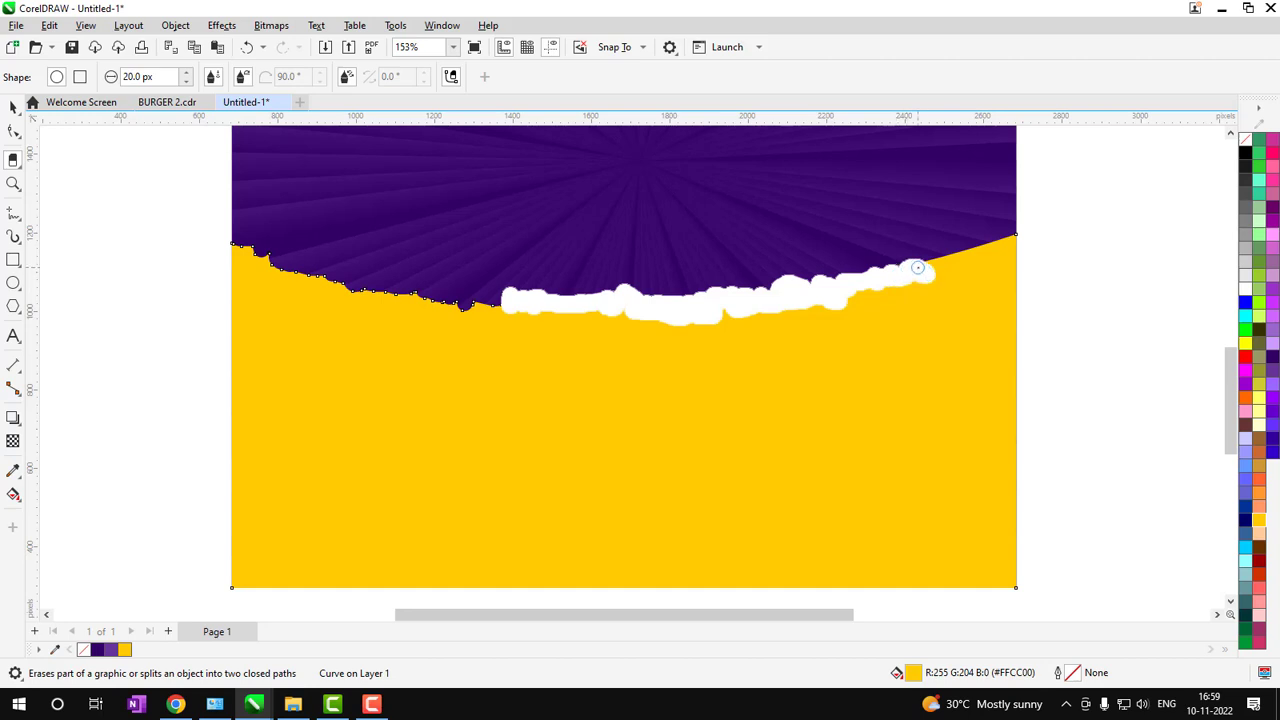
mouse_move(917, 267)
mouse_down()
mouse_move(995, 255)
mouse_move(1008, 235)
mouse_move(981, 263)
mouse_move(920, 268)
mouse_up()
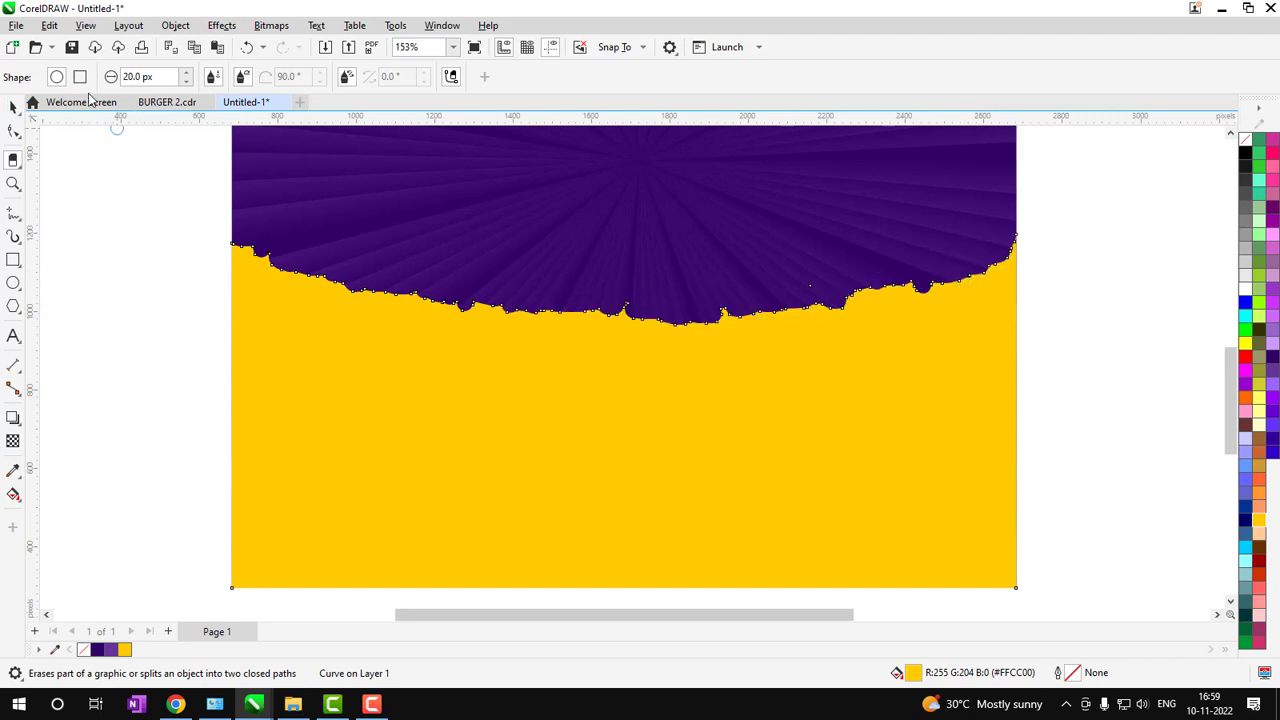
click(13, 107)
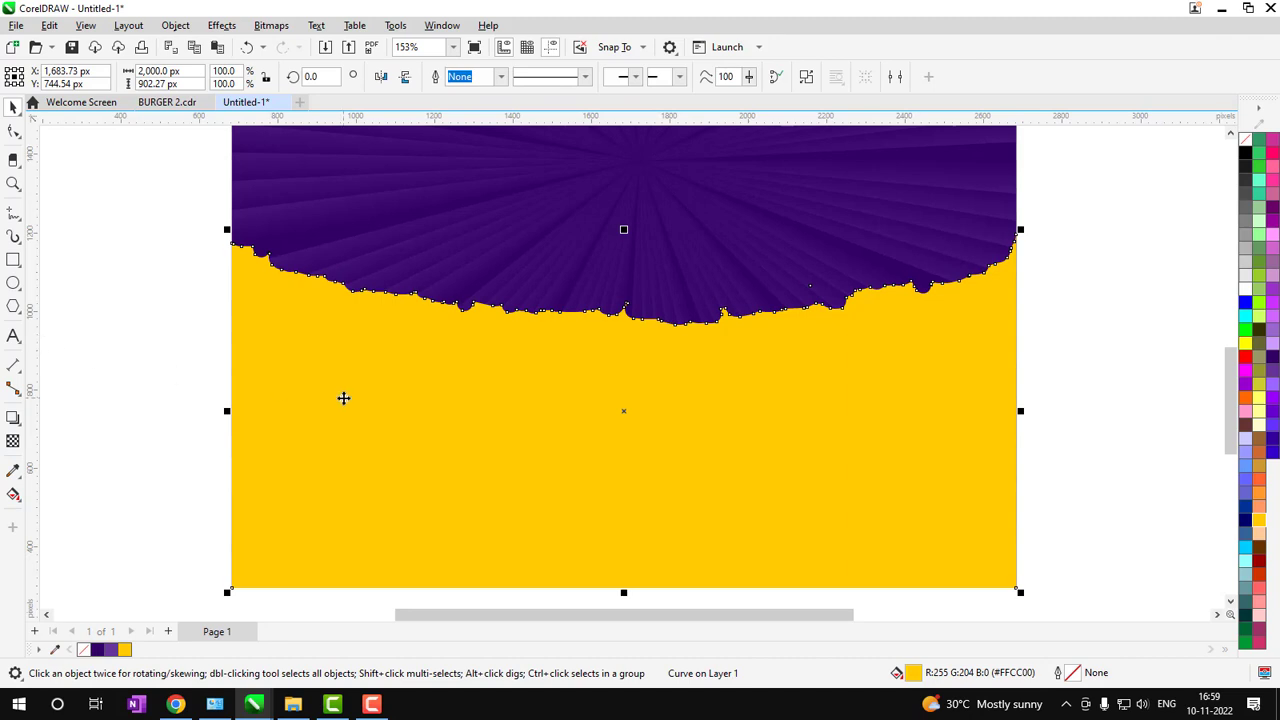
click(149, 395)
Erase a further short notch along the left part of the yellow shape's ragged upper edge with the round 20 px Eraser
key(z)
right_click(619, 373)
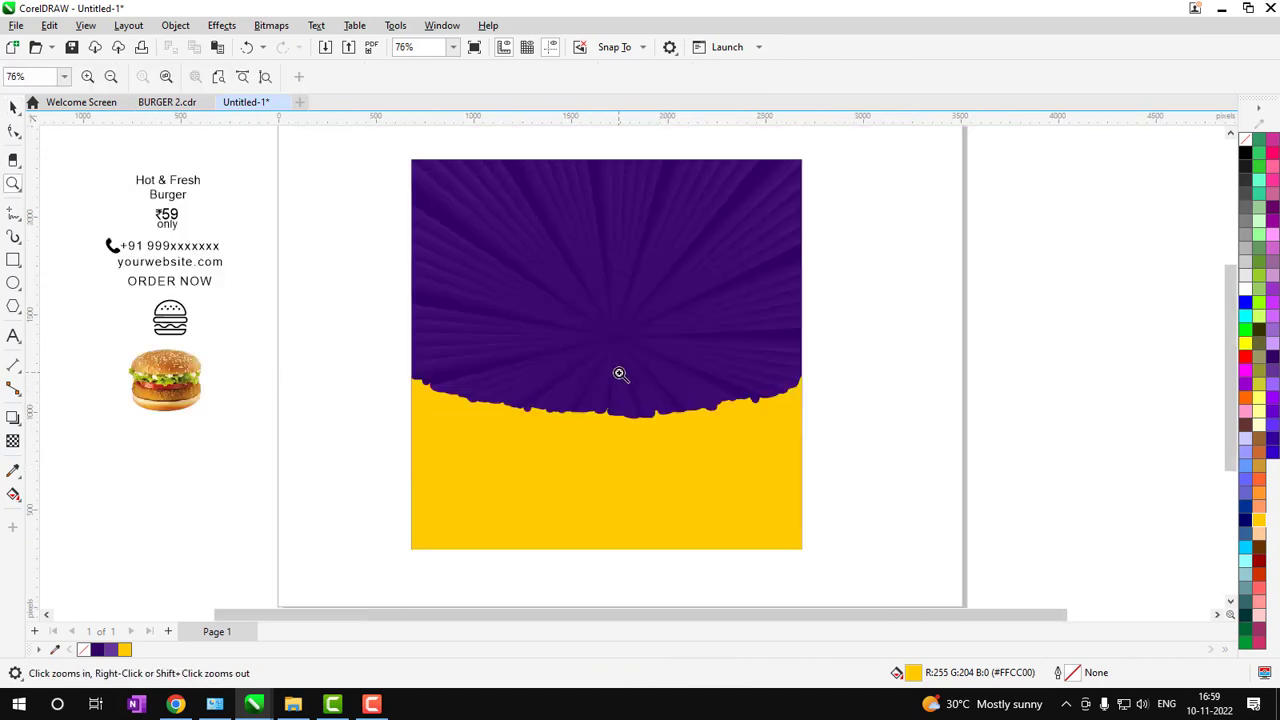
drag(349, 301, 910, 582)
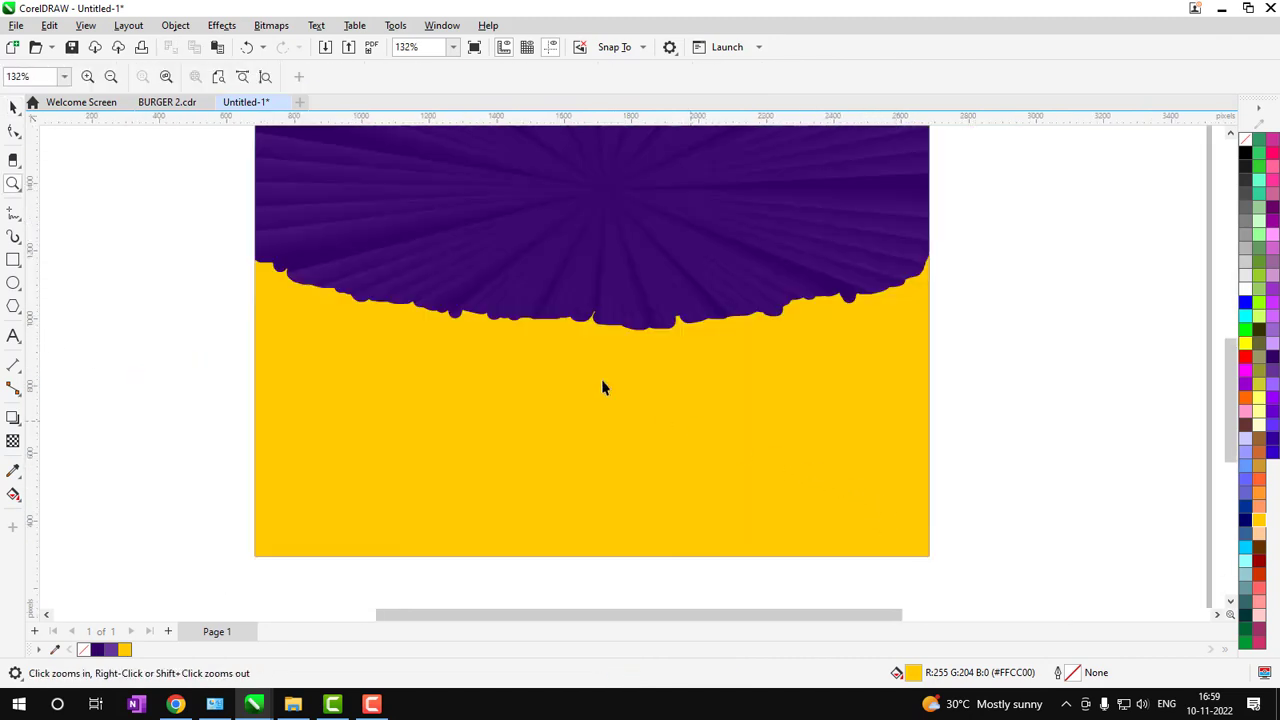
key(space)
click(426, 346)
click(13, 161)
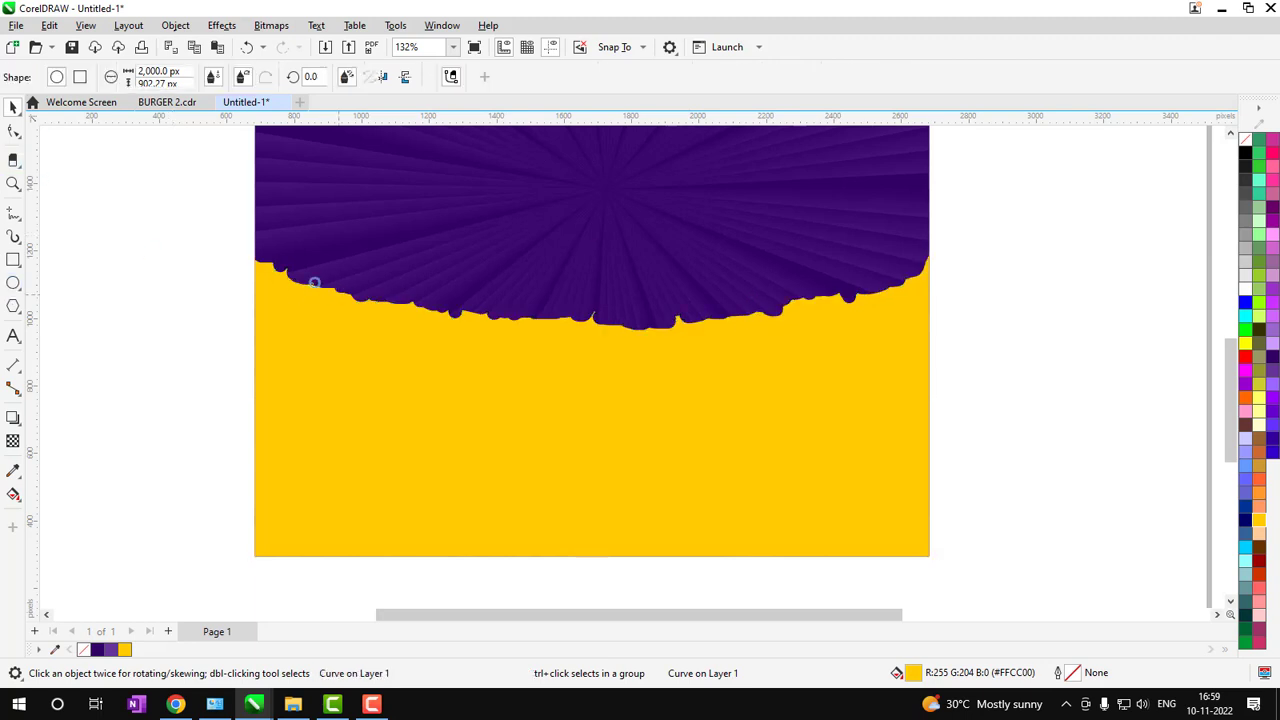
drag(333, 291, 358, 293)
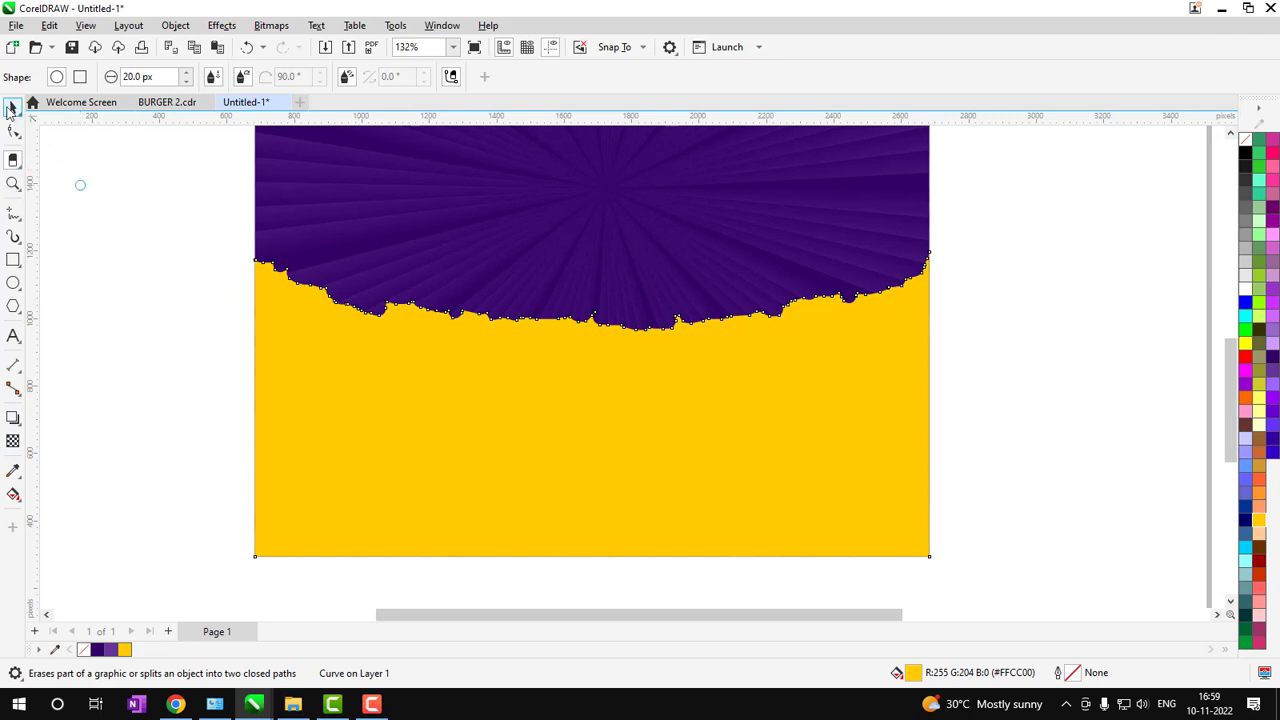
click(10, 108)
key(shift+F4)
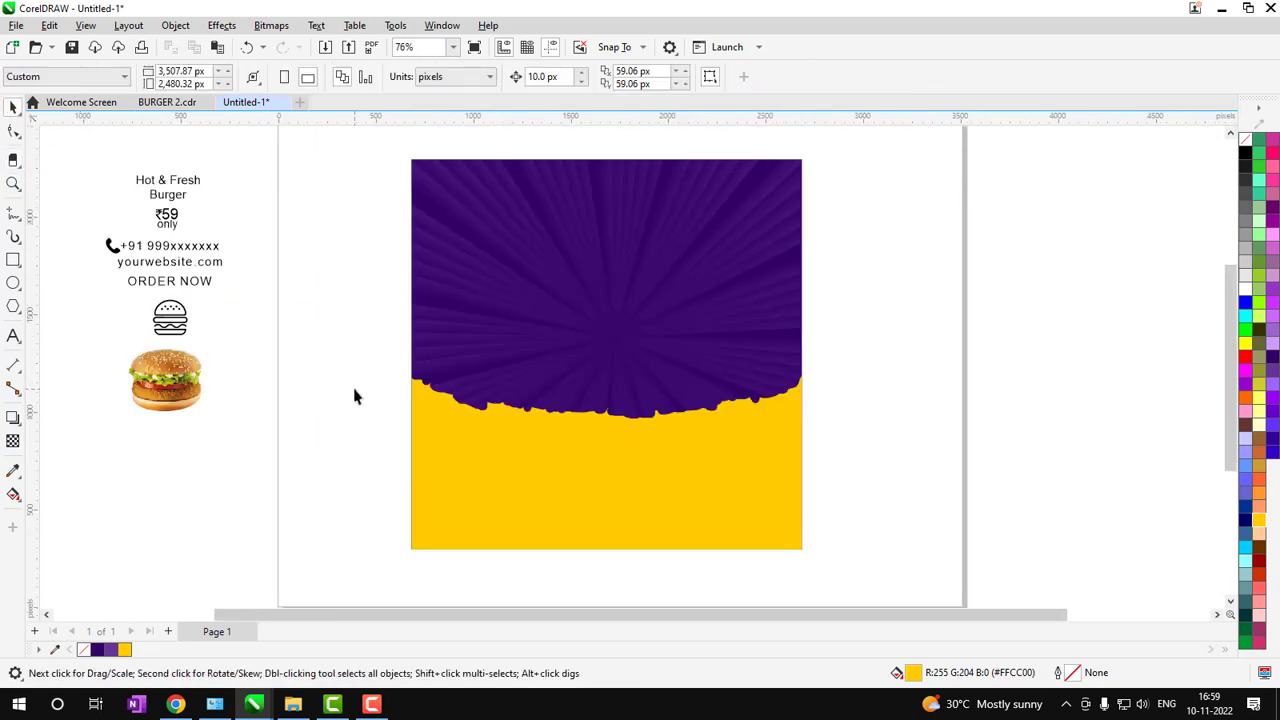
Place the burger picture in the middle of the square, overlapping the torn edge, and enlarge it to about 1,343 × 1,035 px
click(155, 395)
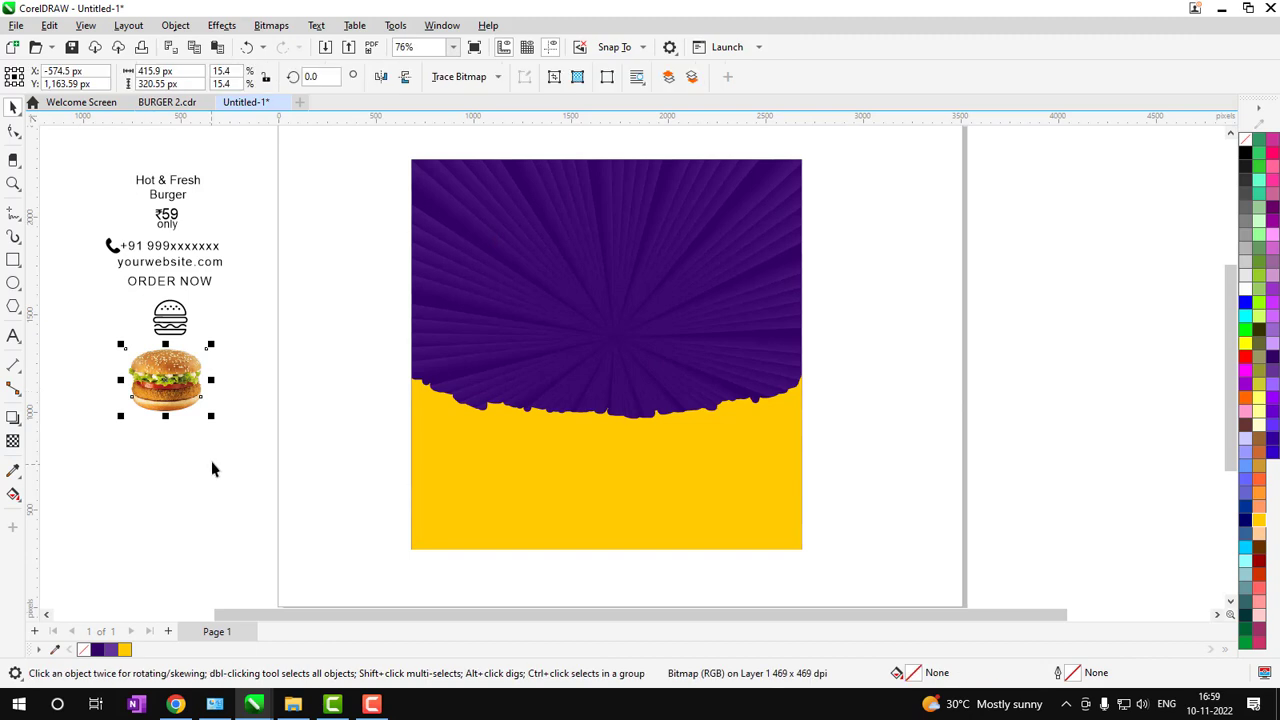
drag(190, 398, 608, 355)
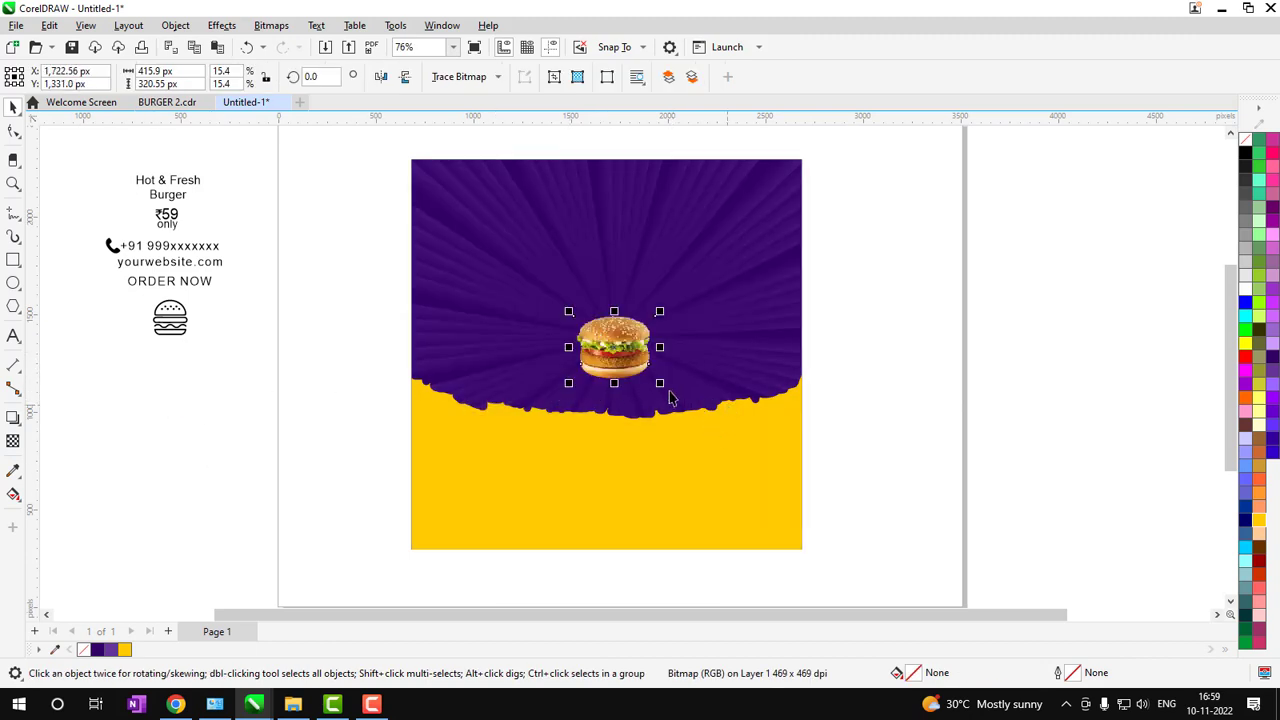
drag(660, 383, 774, 469)
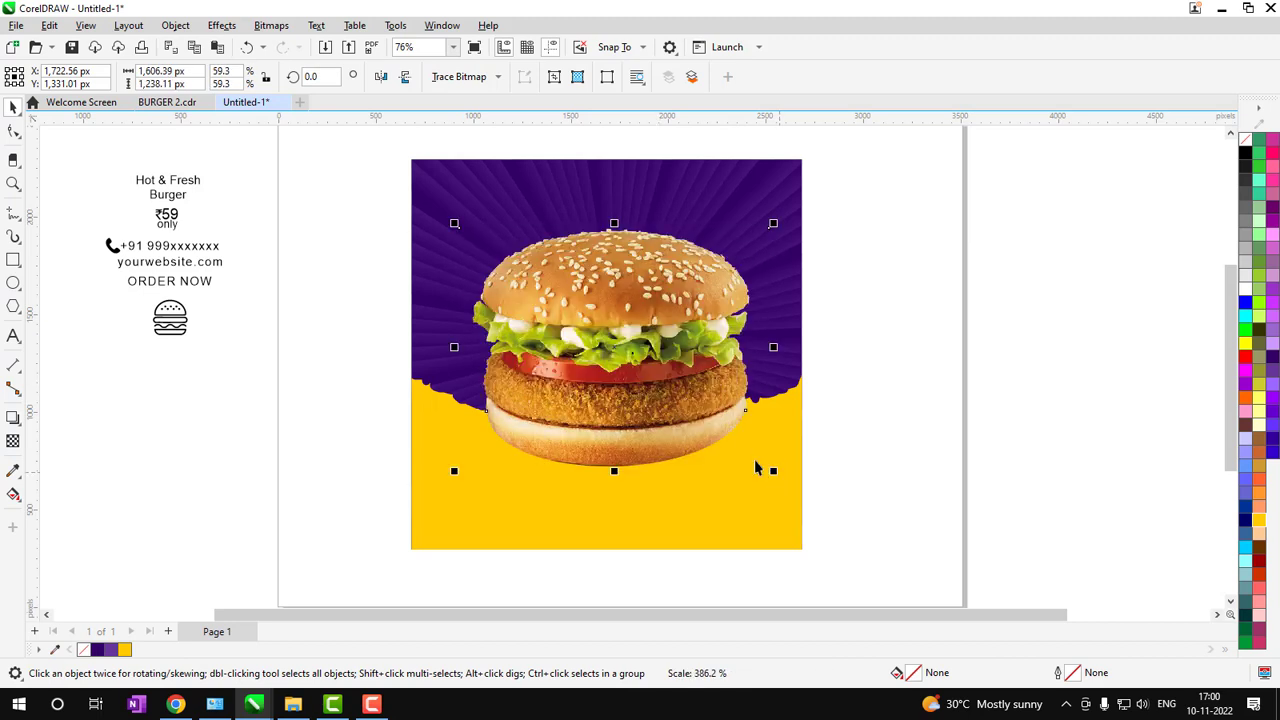
drag(608, 350, 602, 366)
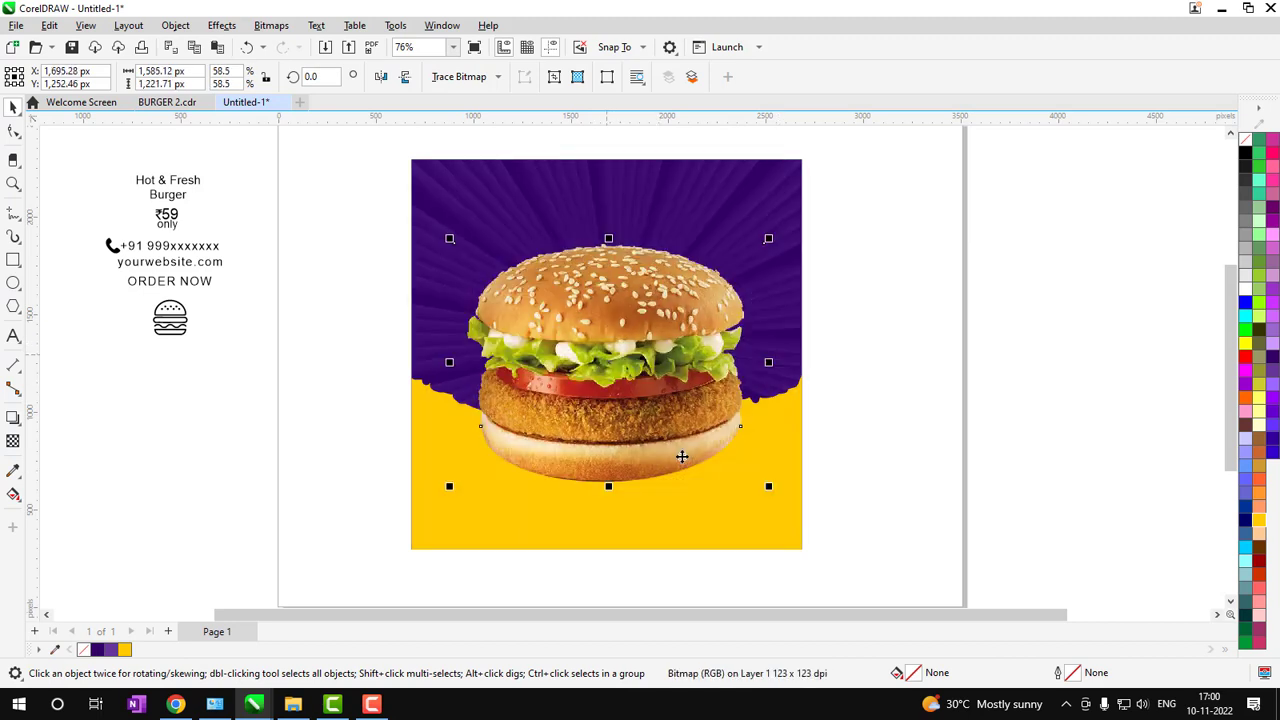
drag(769, 489, 717, 449)
drag(602, 352, 614, 412)
drag(736, 483, 738, 487)
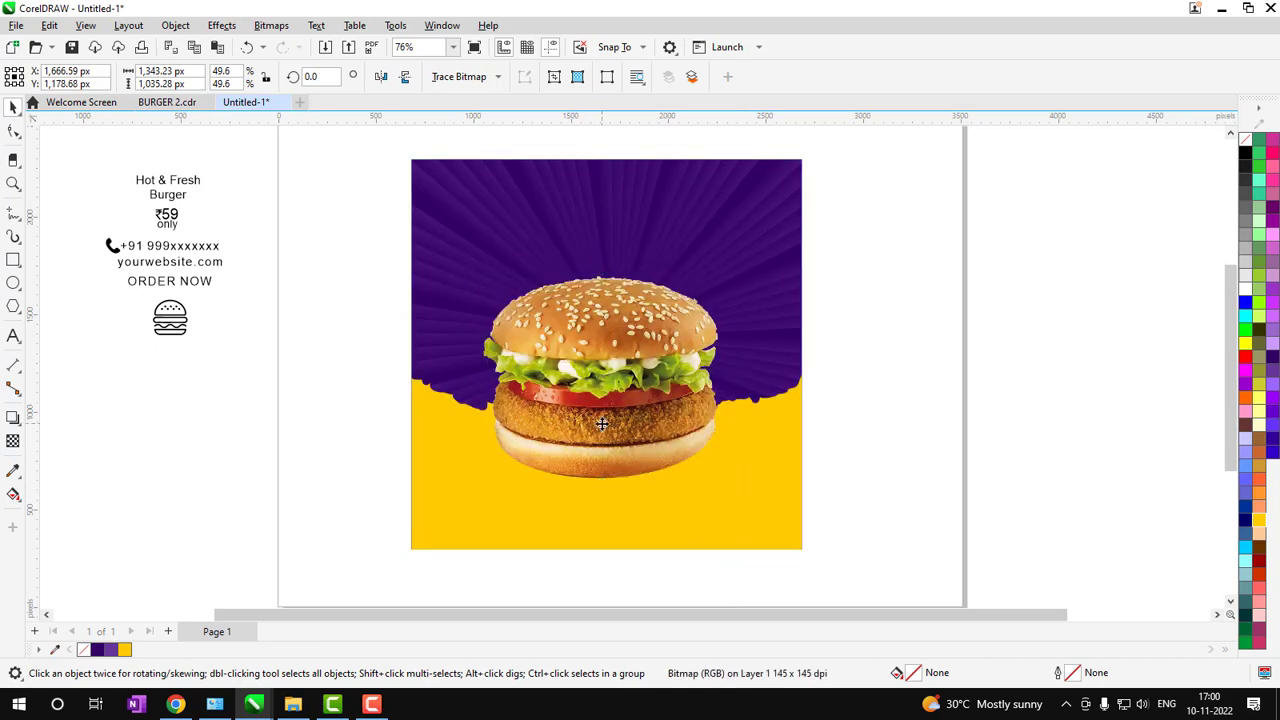
click(602, 423)
click(905, 457)
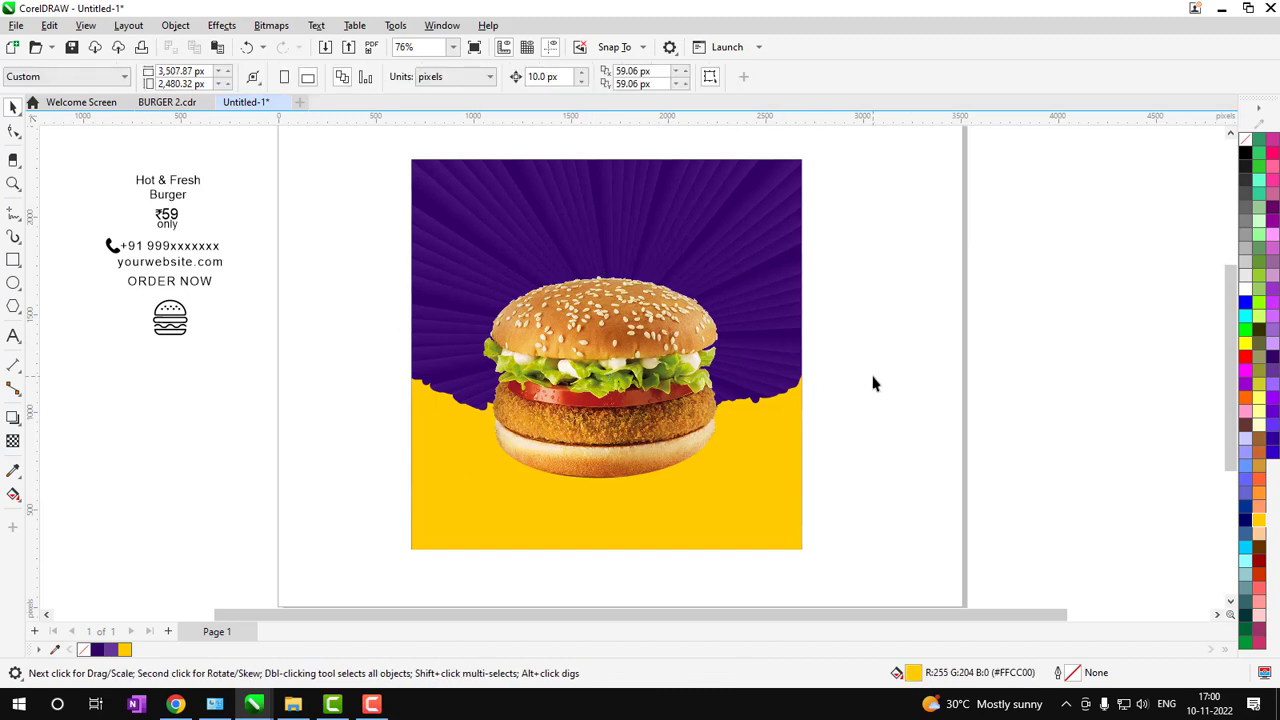
click(580, 440)
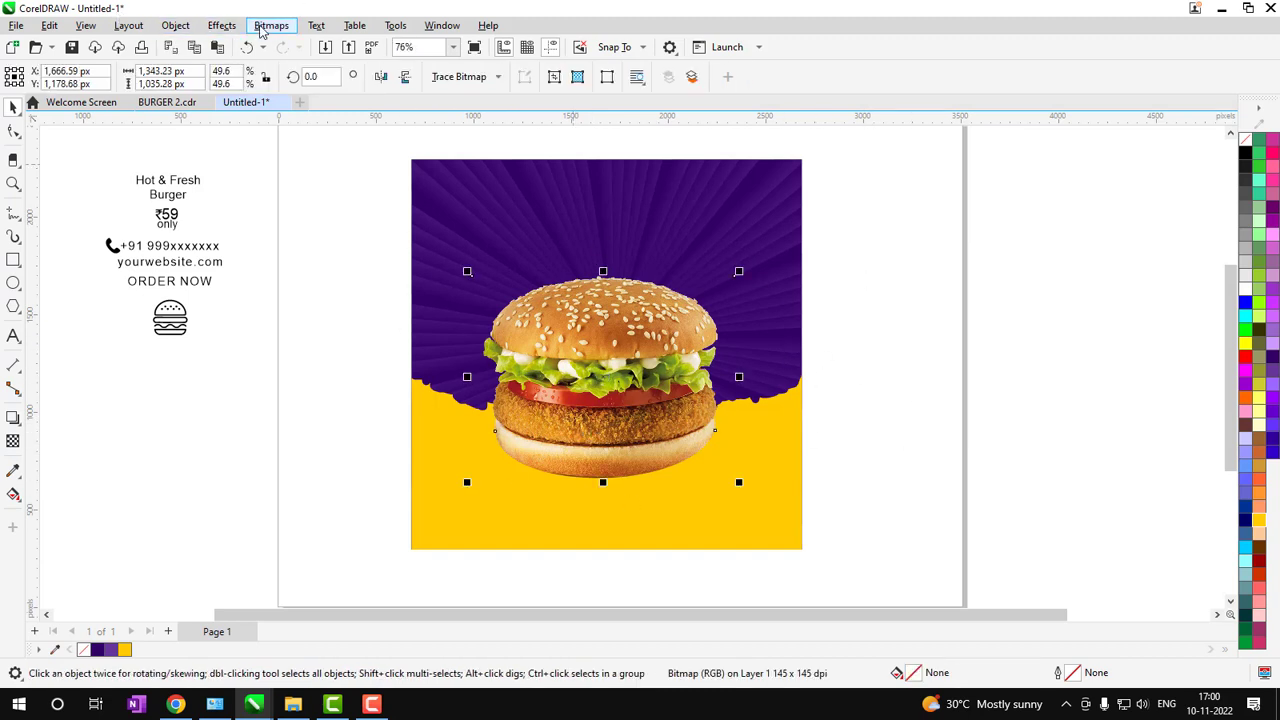
click(268, 252)
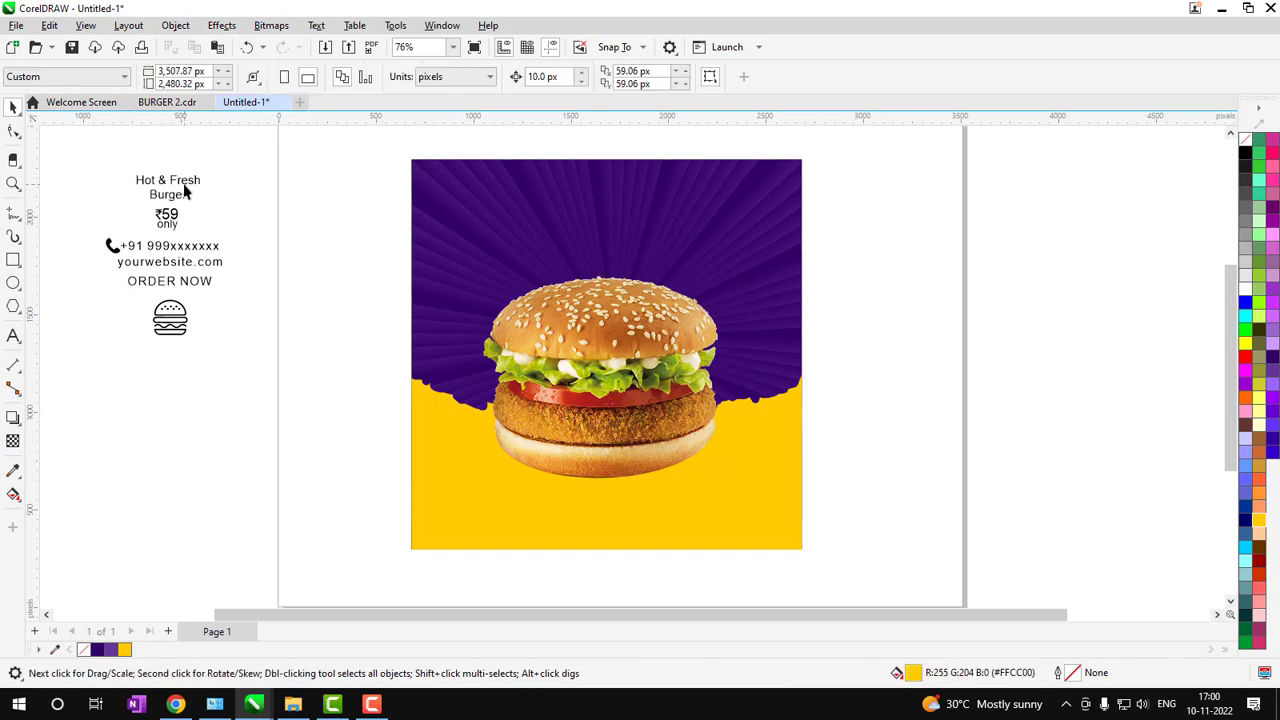
Move the "Hot & Fresh" and "Burger" text lines above the burger picture, enlarge them to about 51.6 pt and fill them white
click(170, 183)
shift+click(172, 196)
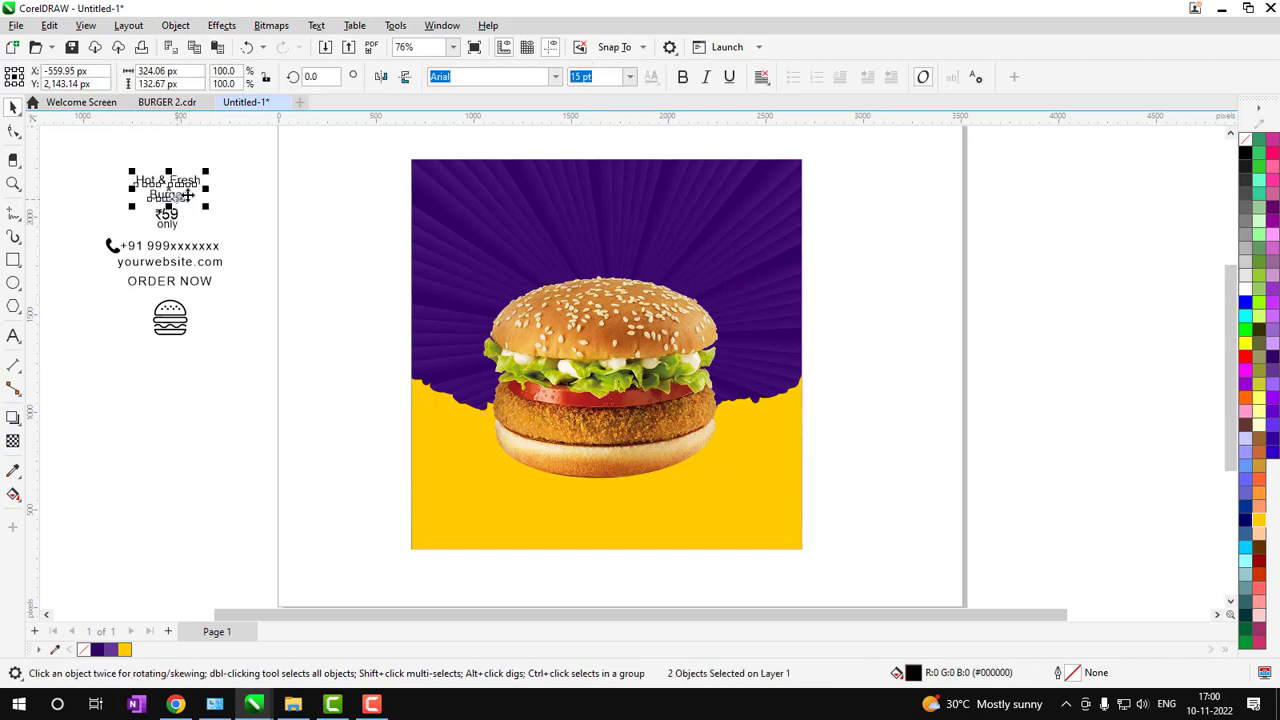
drag(172, 196, 713, 297)
drag(902, 358, 918, 363)
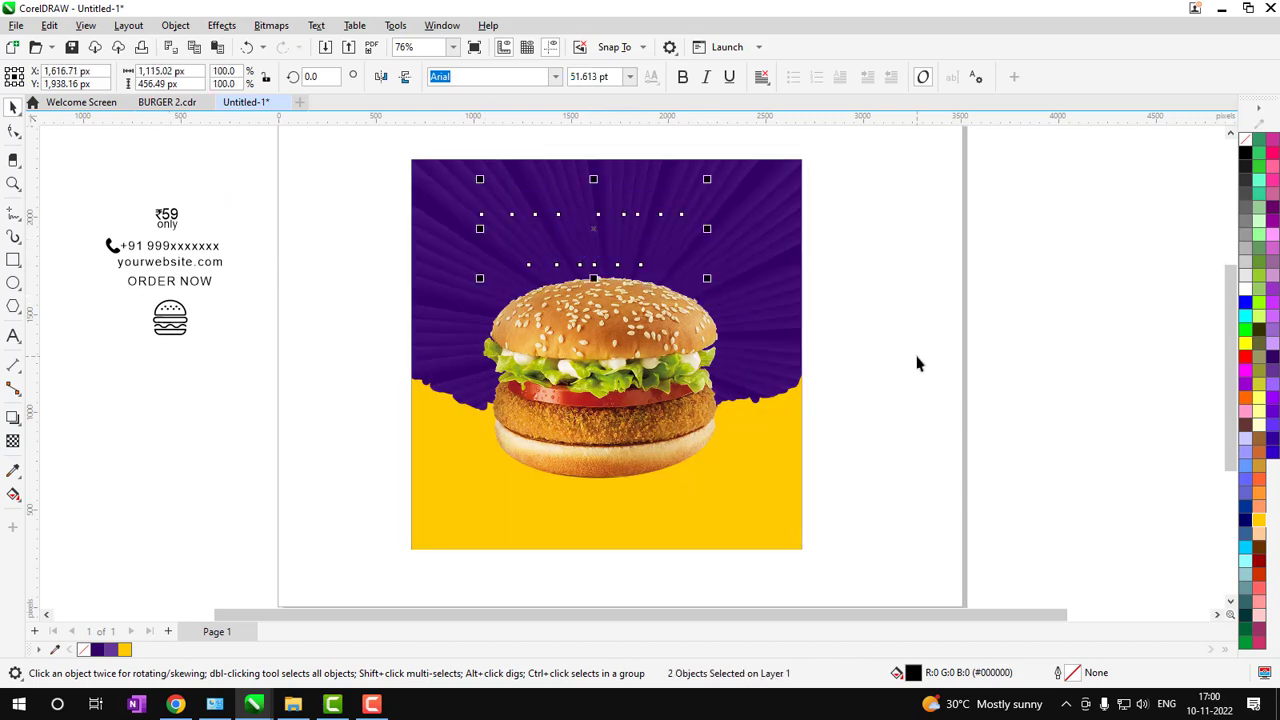
click(1245, 289)
click(932, 303)
Bring the two heading lines closer together and set both in the Gotham Ultra font
drag(576, 206, 605, 250)
shift+click(587, 258)
drag(338, 178, 794, 265)
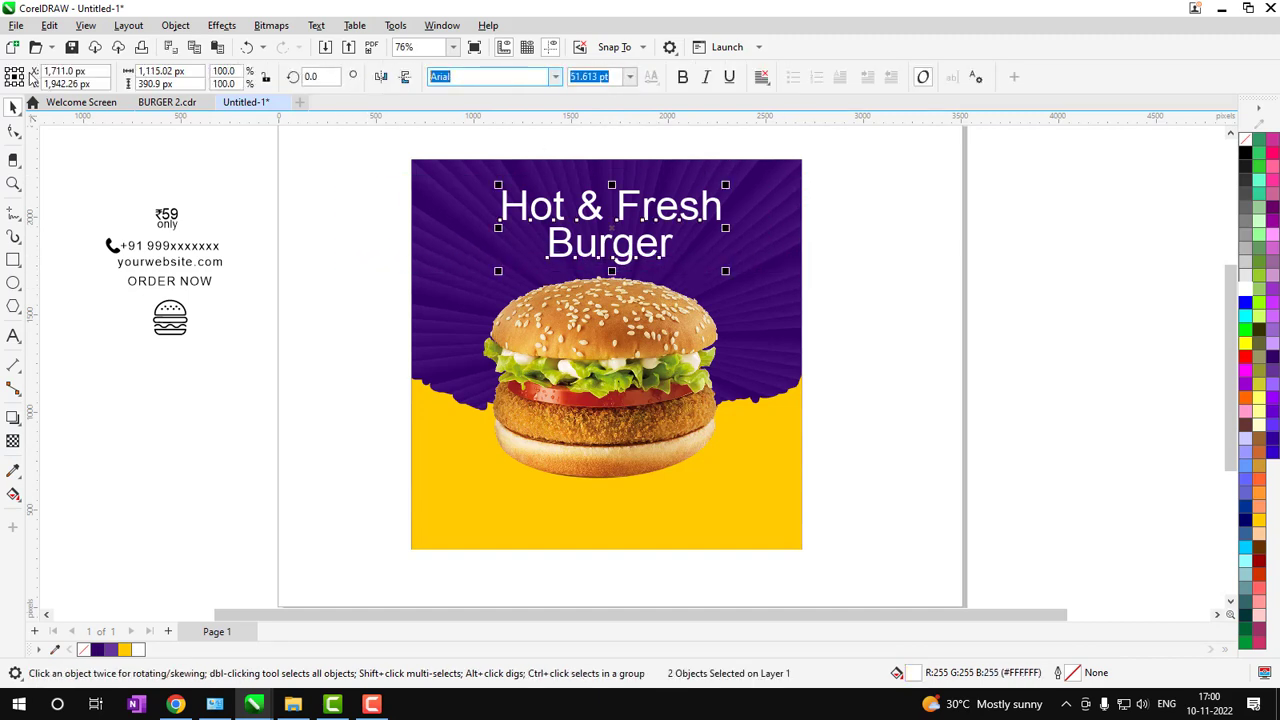
text(G)
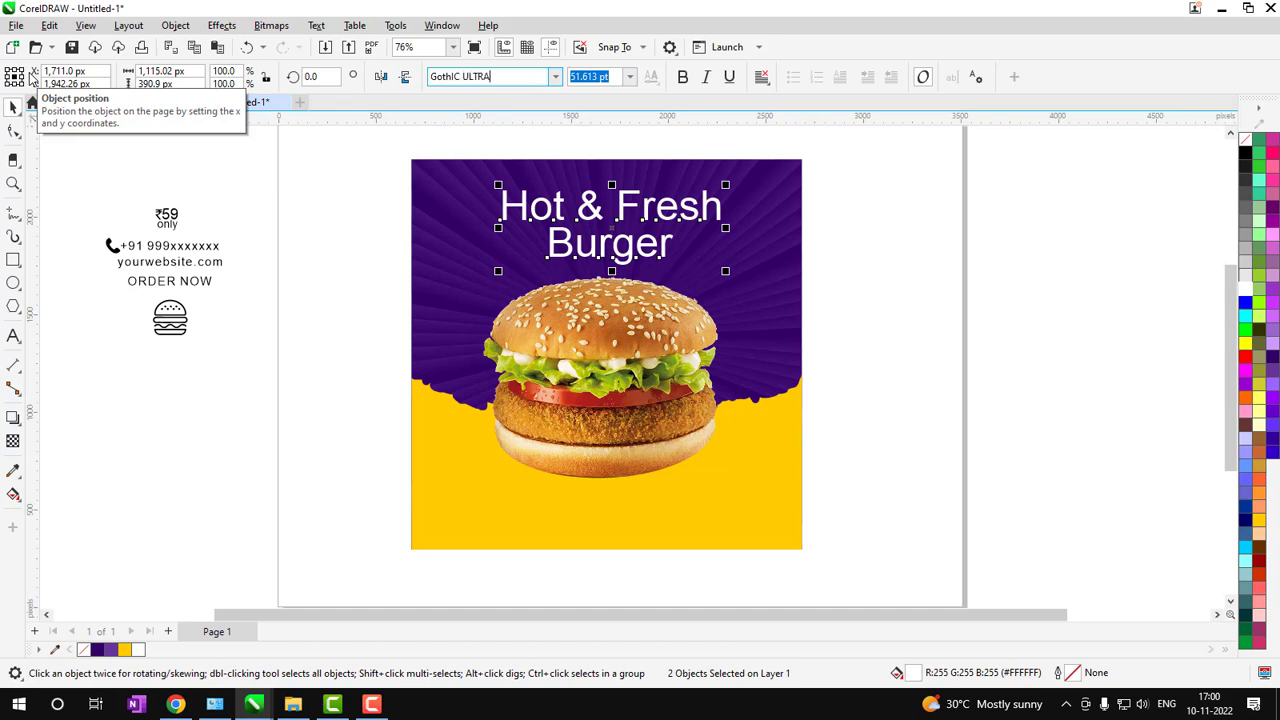
text(othIC ULTRA)
key(Return)
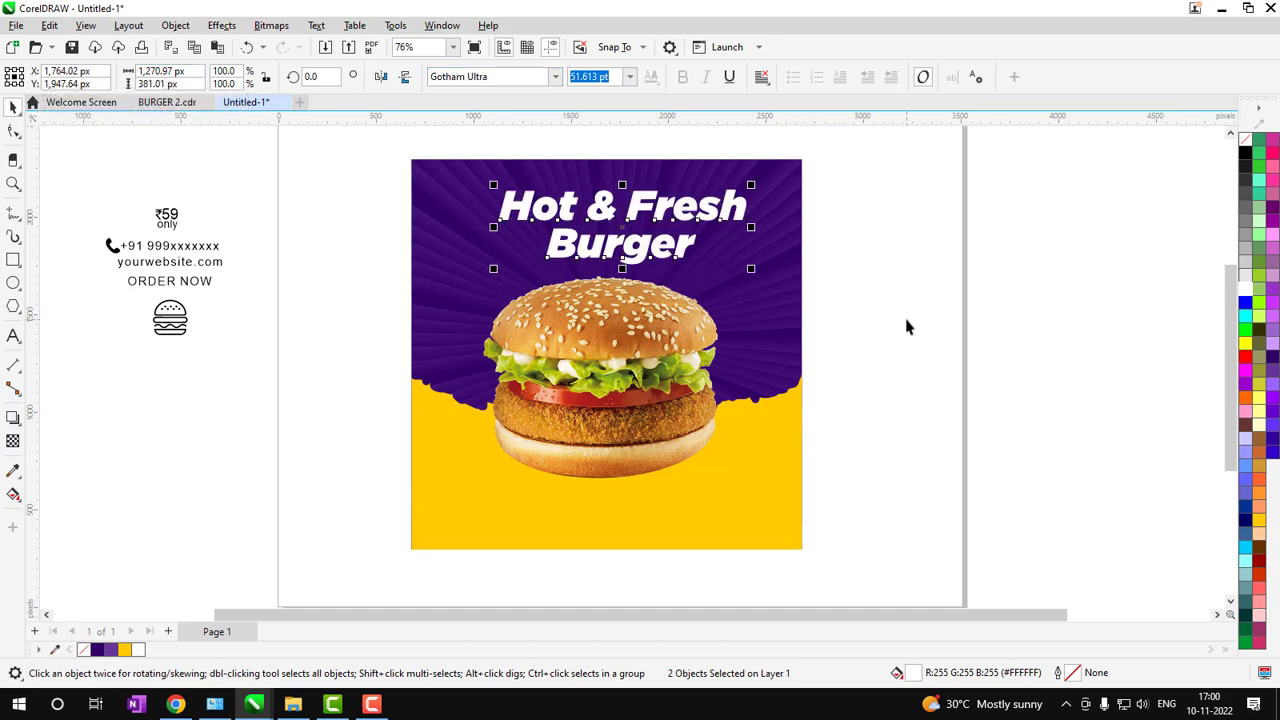
click(907, 327)
Enlarge the word "Burger" and reduce "Hot & Fresh" to about 33 pt, placing it just above the larger word
key(z)
drag(318, 149, 907, 527)
key(space)
click(646, 368)
click(657, 268)
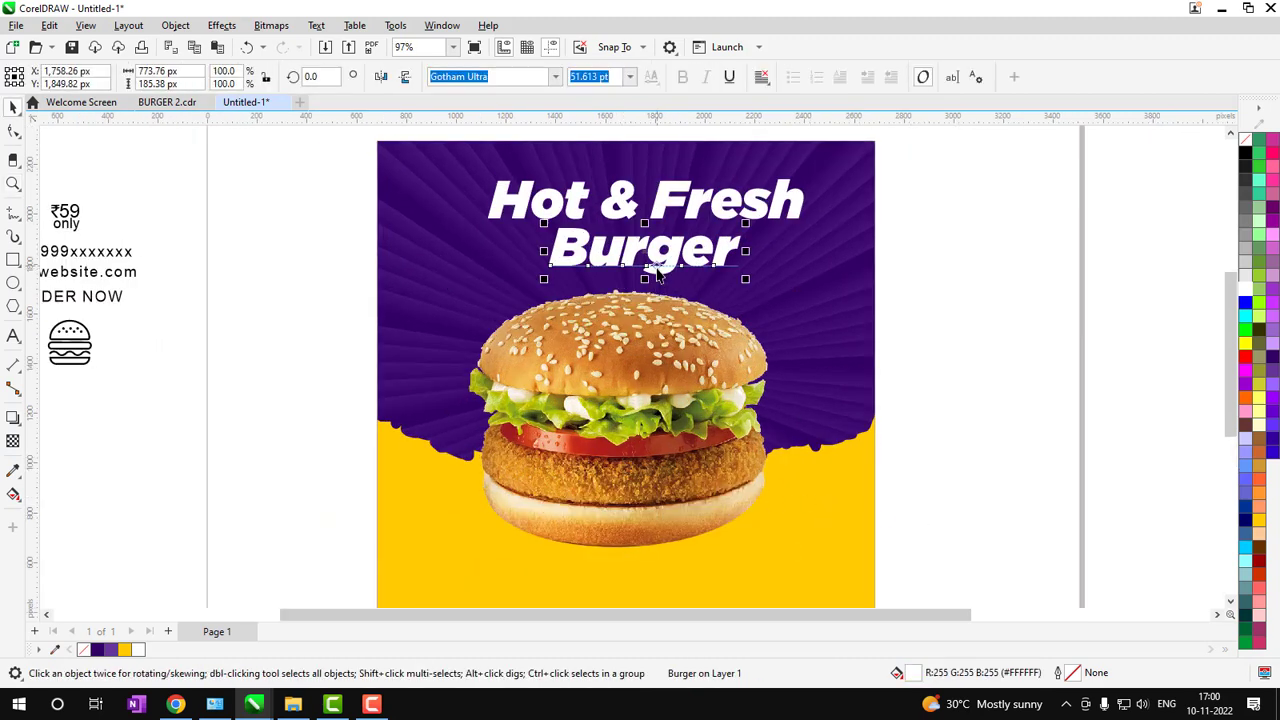
drag(745, 279, 820, 323)
click(708, 215)
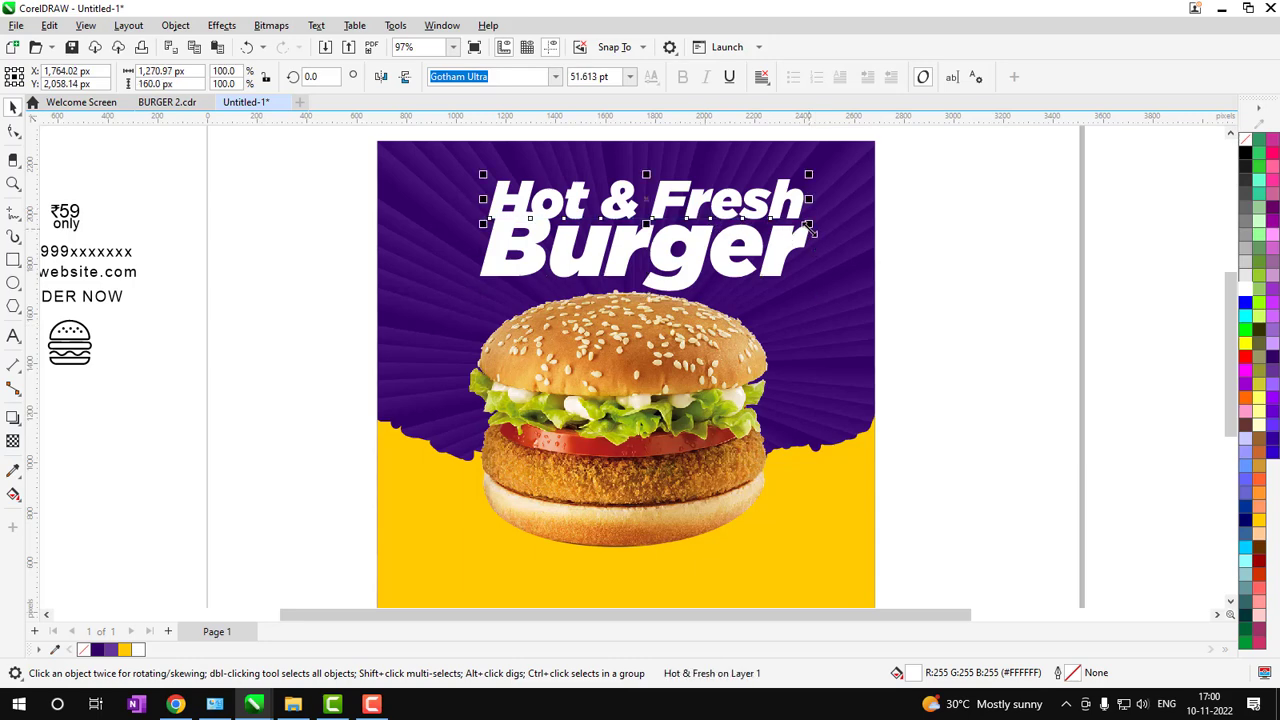
drag(812, 230, 699, 214)
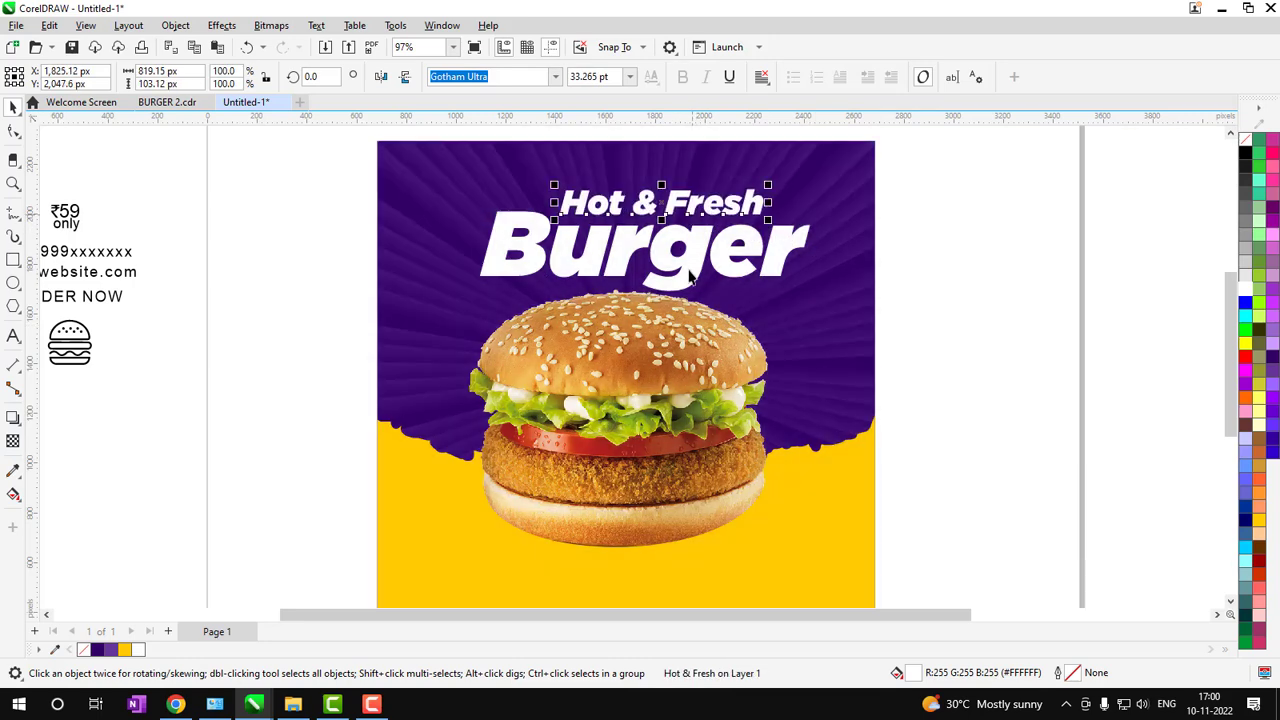
shift+click(689, 272)
click(988, 394)
Move the burger picture down slightly and reduce the two-line heading to about 1,184 px wide, centred above it
key(shift+F4)
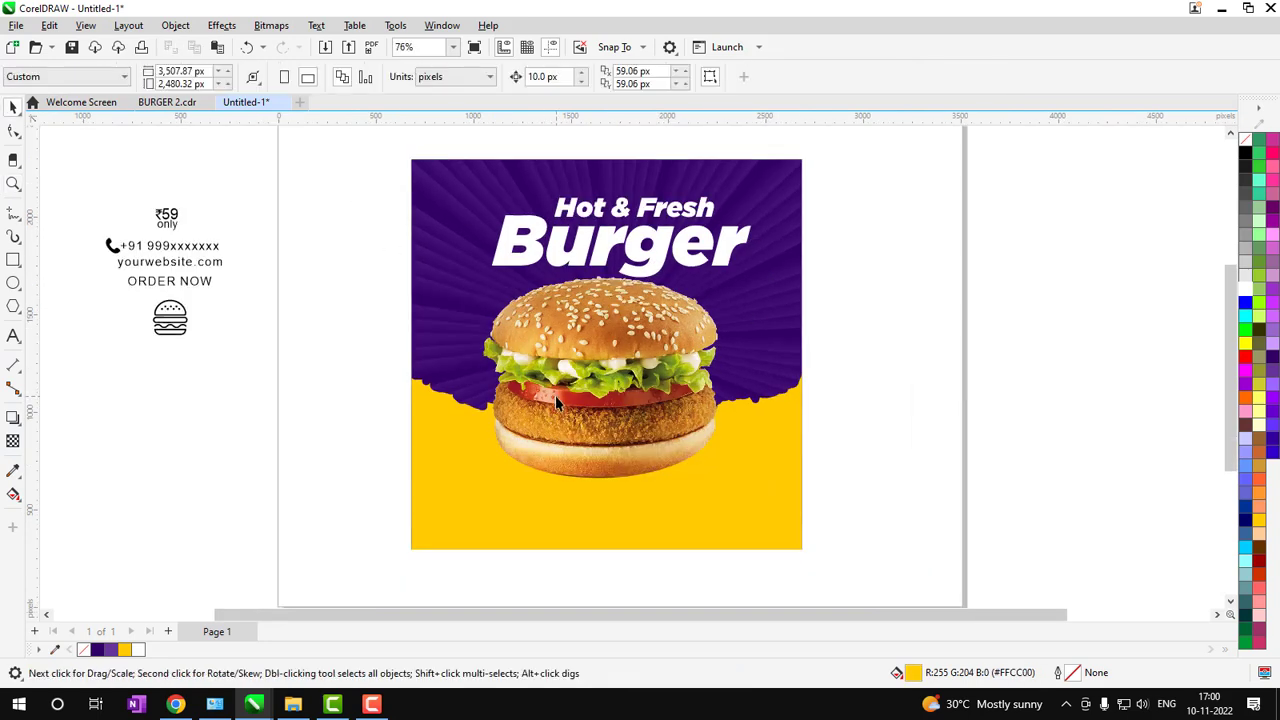
drag(616, 357, 614, 383)
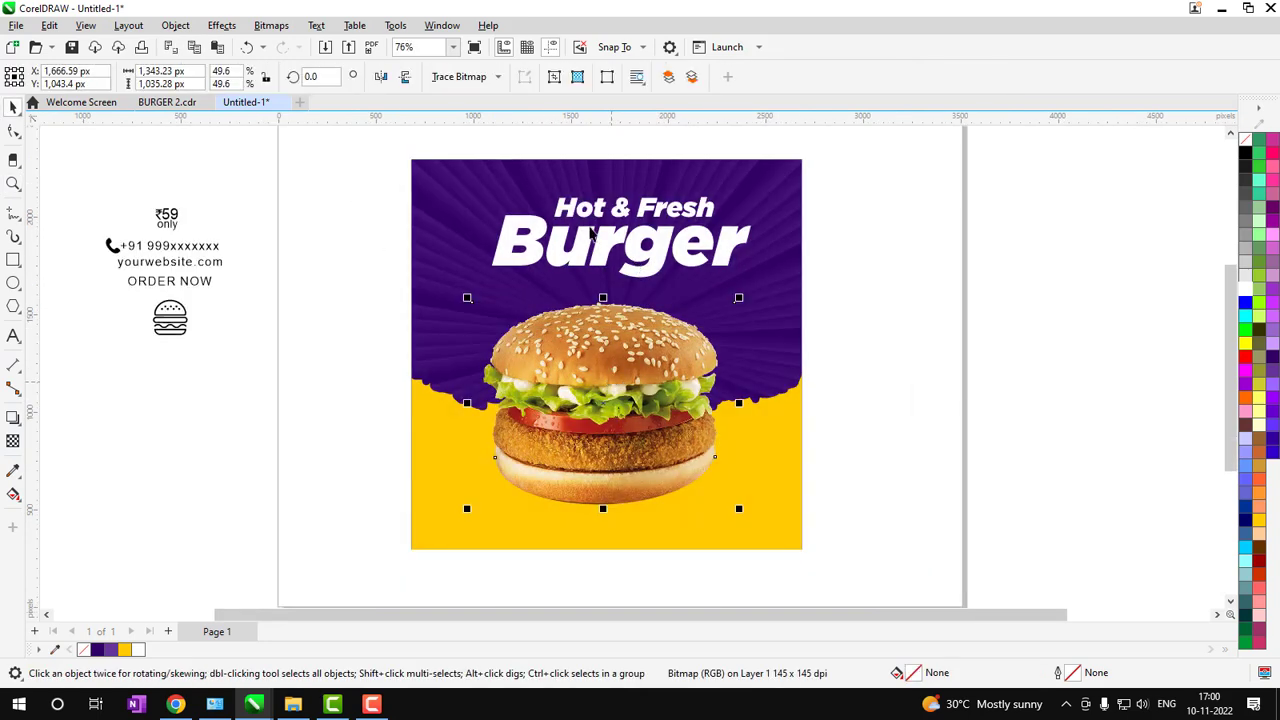
drag(288, 165, 757, 286)
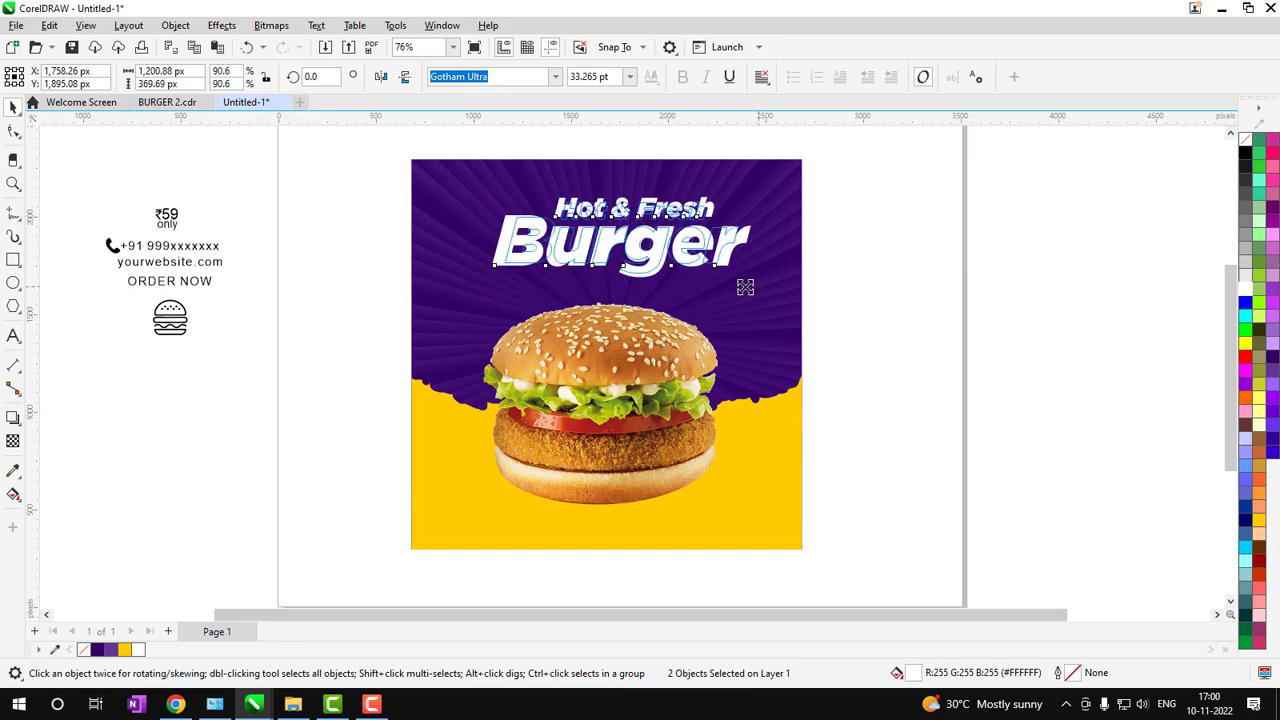
drag(643, 263, 633, 279)
key(z)
drag(262, 173, 905, 489)
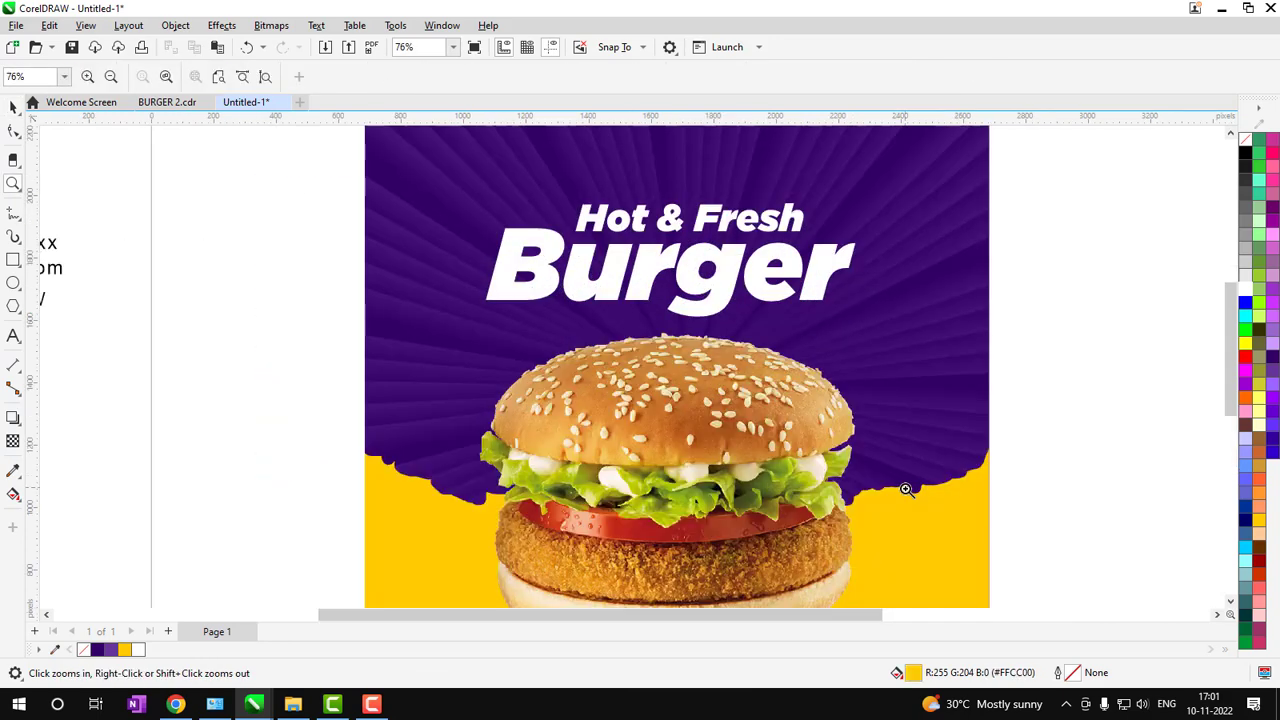
Nudge the "Hot & Fresh" line slightly down toward the word "Burger"
key(space)
drag(703, 218, 705, 222)
click(872, 299)
click(701, 228)
shift+click(711, 290)
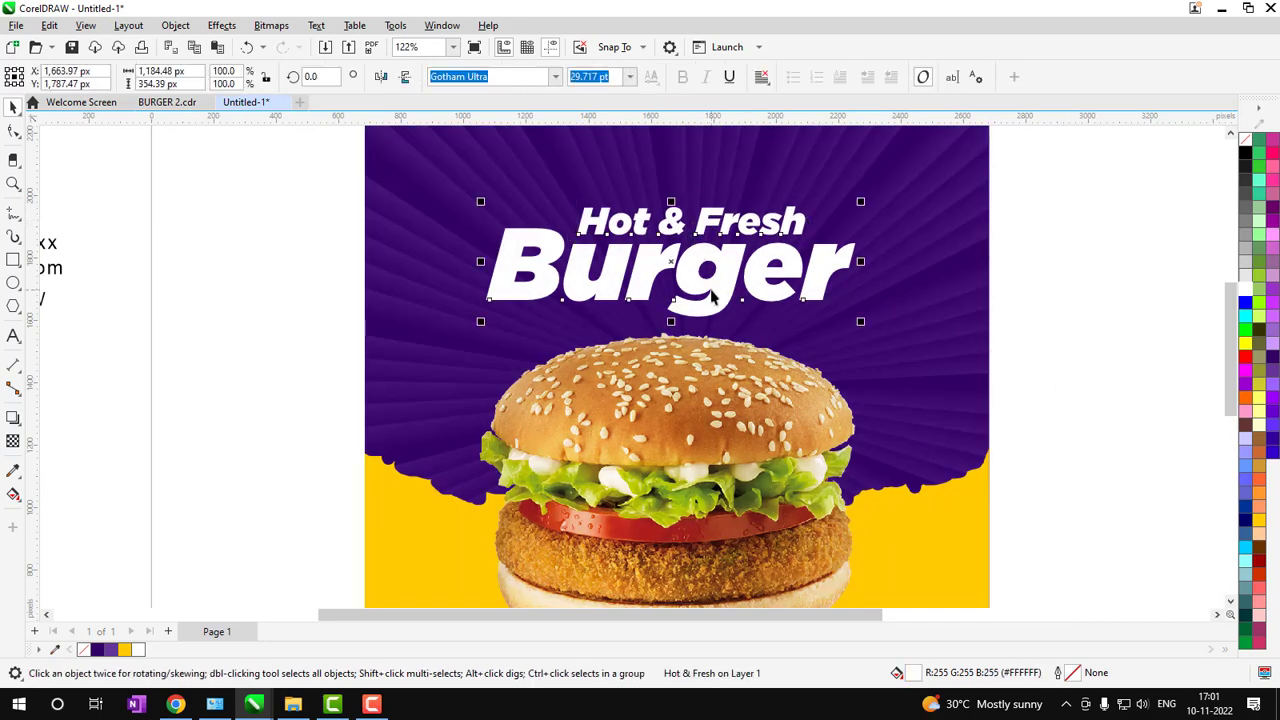
key(z)
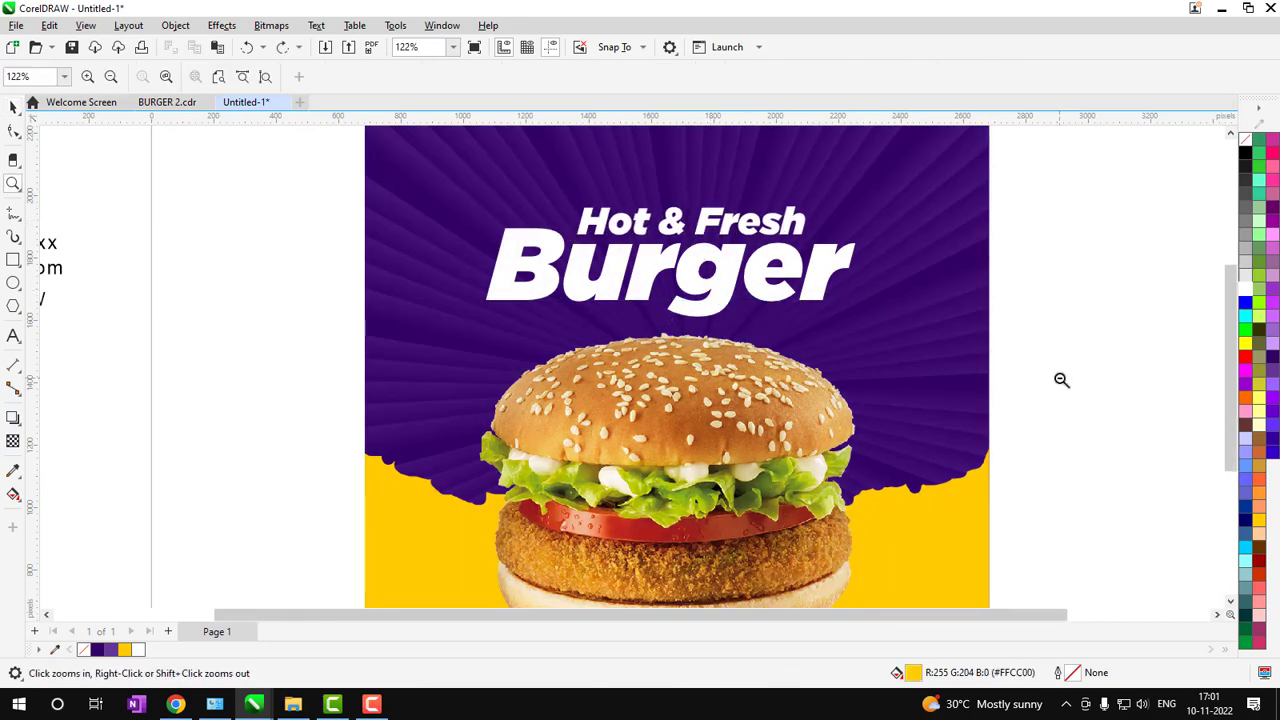
key(shift+F4)
drag(322, 175, 886, 583)
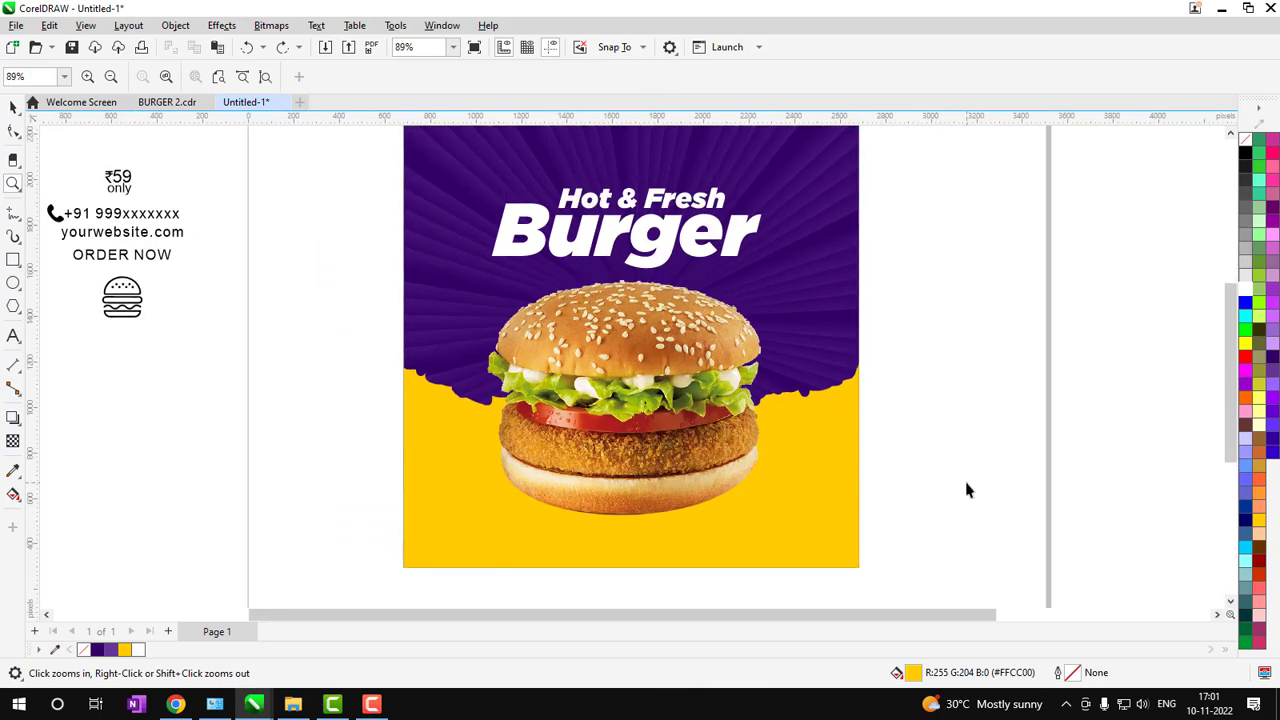
Set the transparency merge mode of the yellow lower shape to Hard Light
key(space)
click(797, 509)
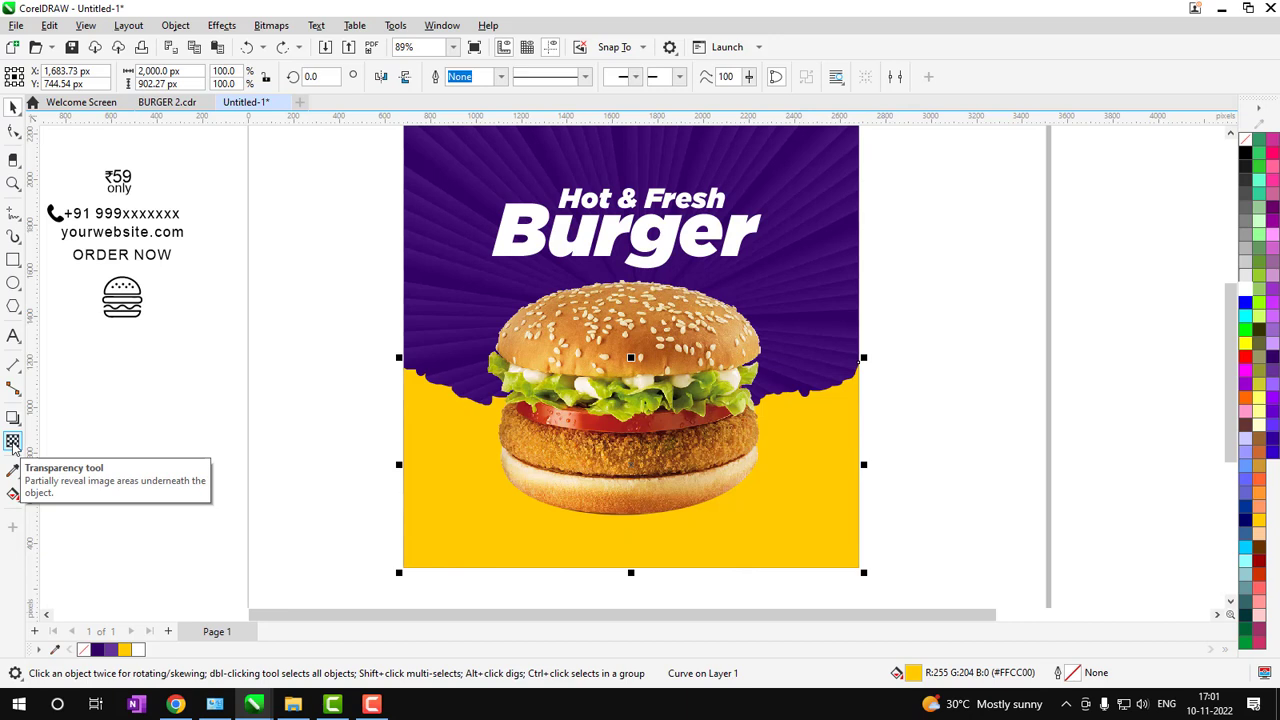
click(13, 441)
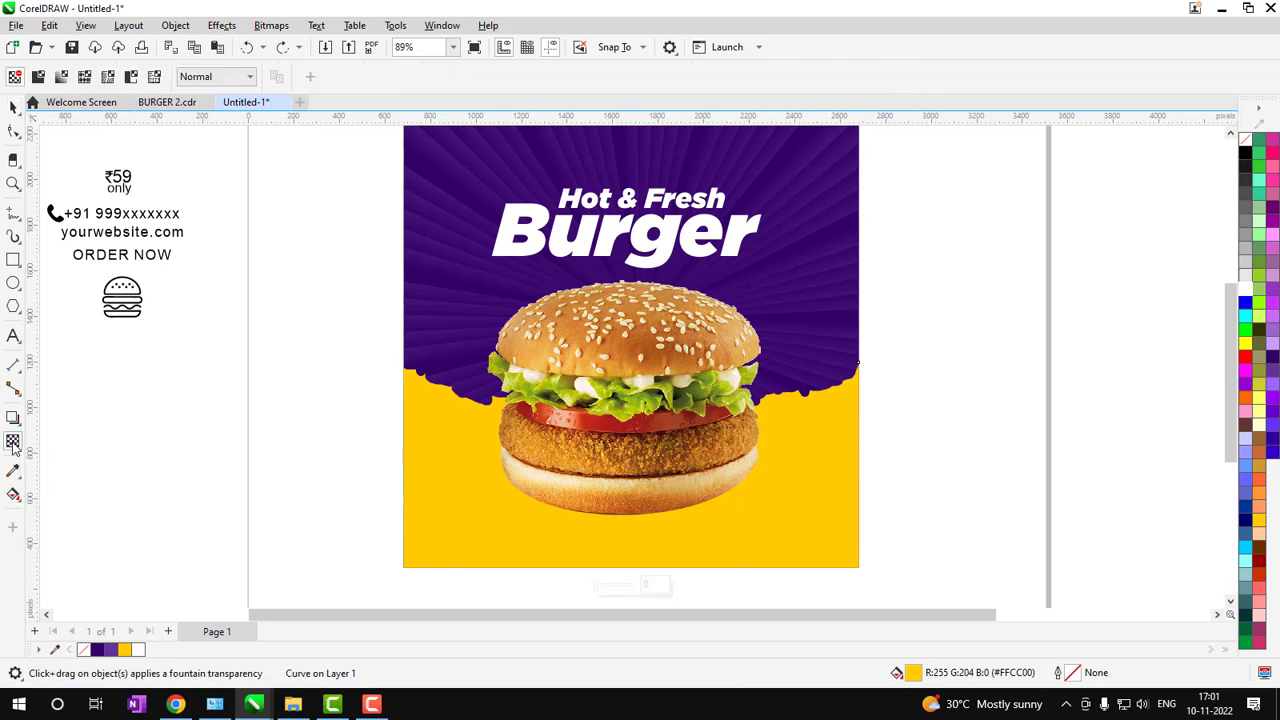
click(221, 80)
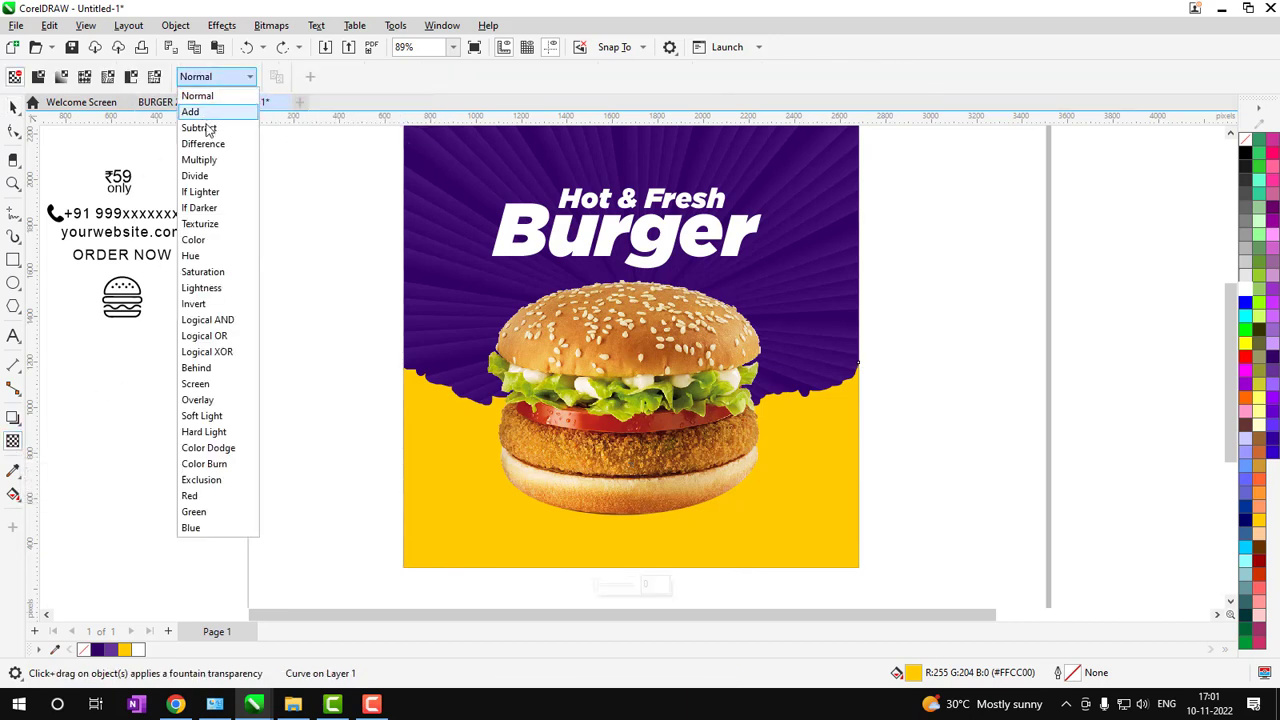
click(216, 438)
key(z)
drag(401, 461, 688, 582)
right_click(547, 441)
key(space)
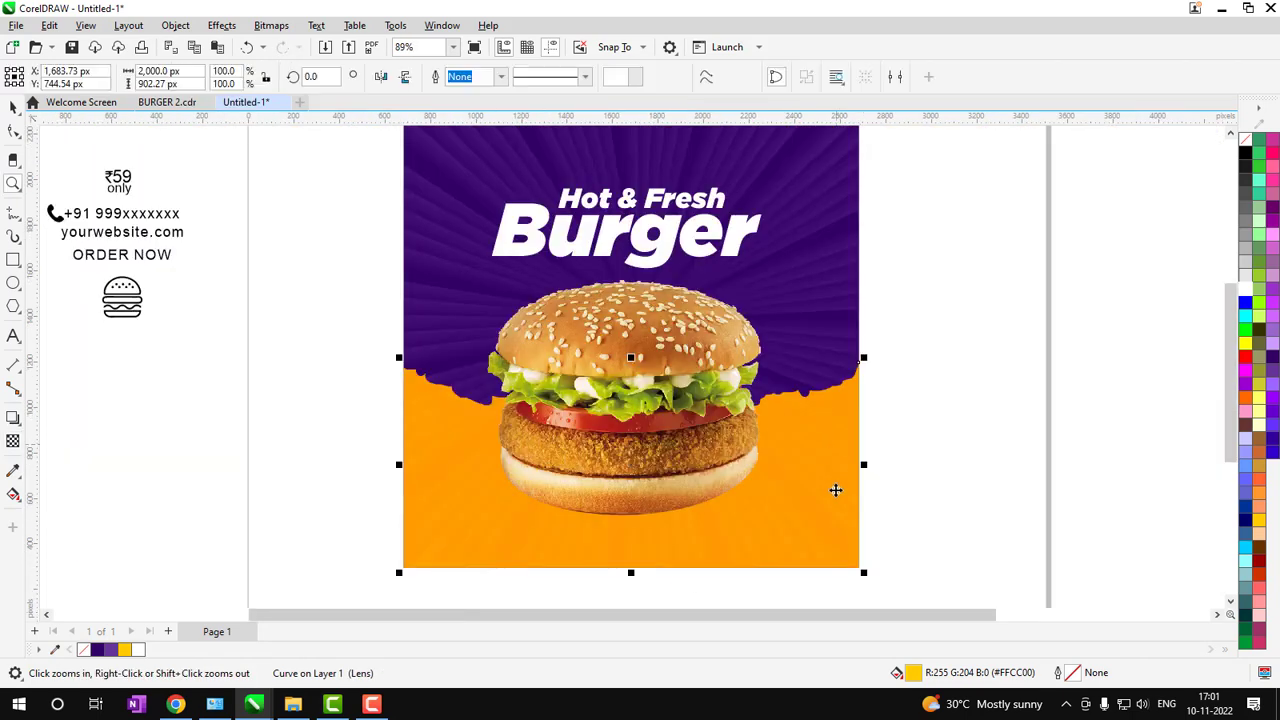
Sample the orange of the lower section with the Color Eyedropper and apply it to the word "Burger"
click(786, 497)
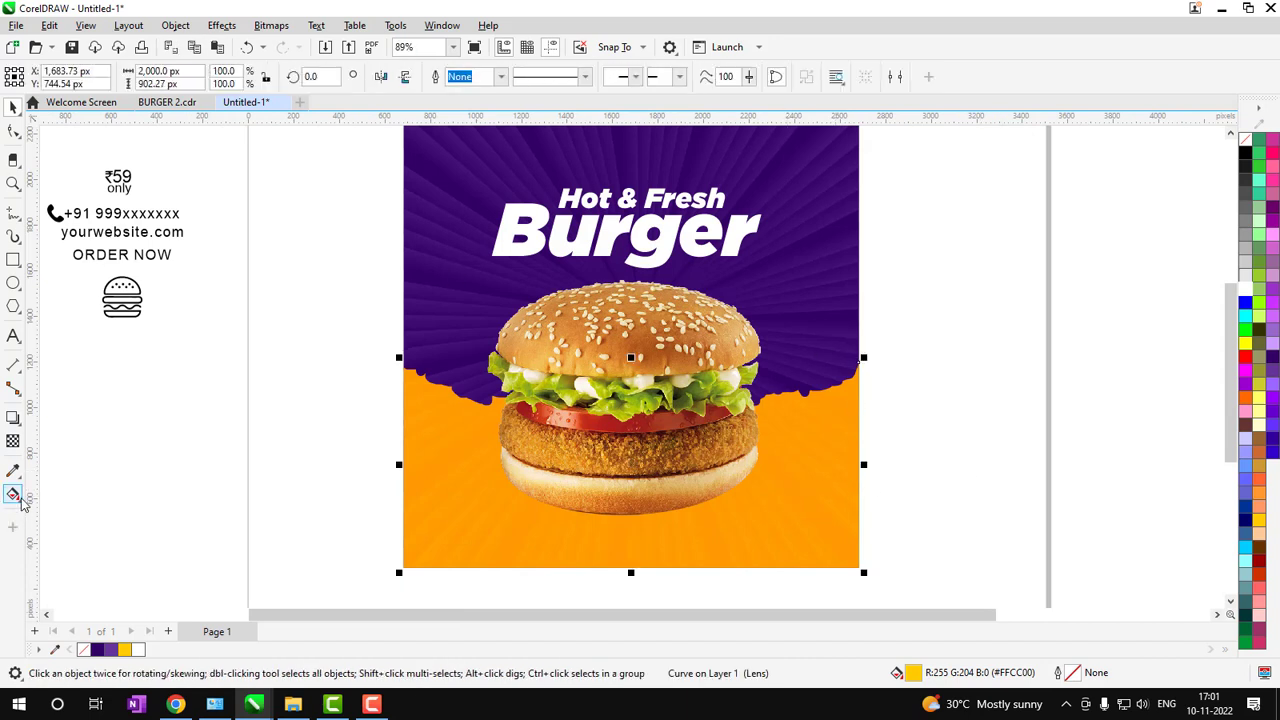
click(20, 473)
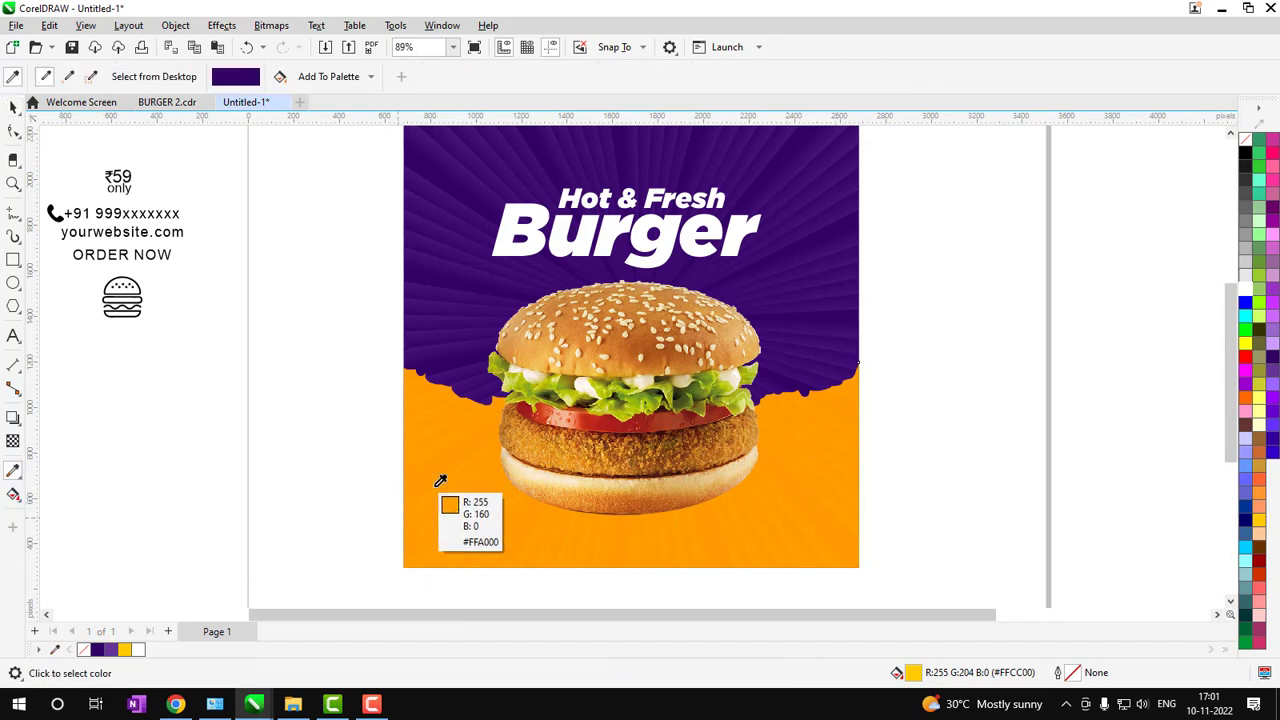
click(444, 468)
click(555, 246)
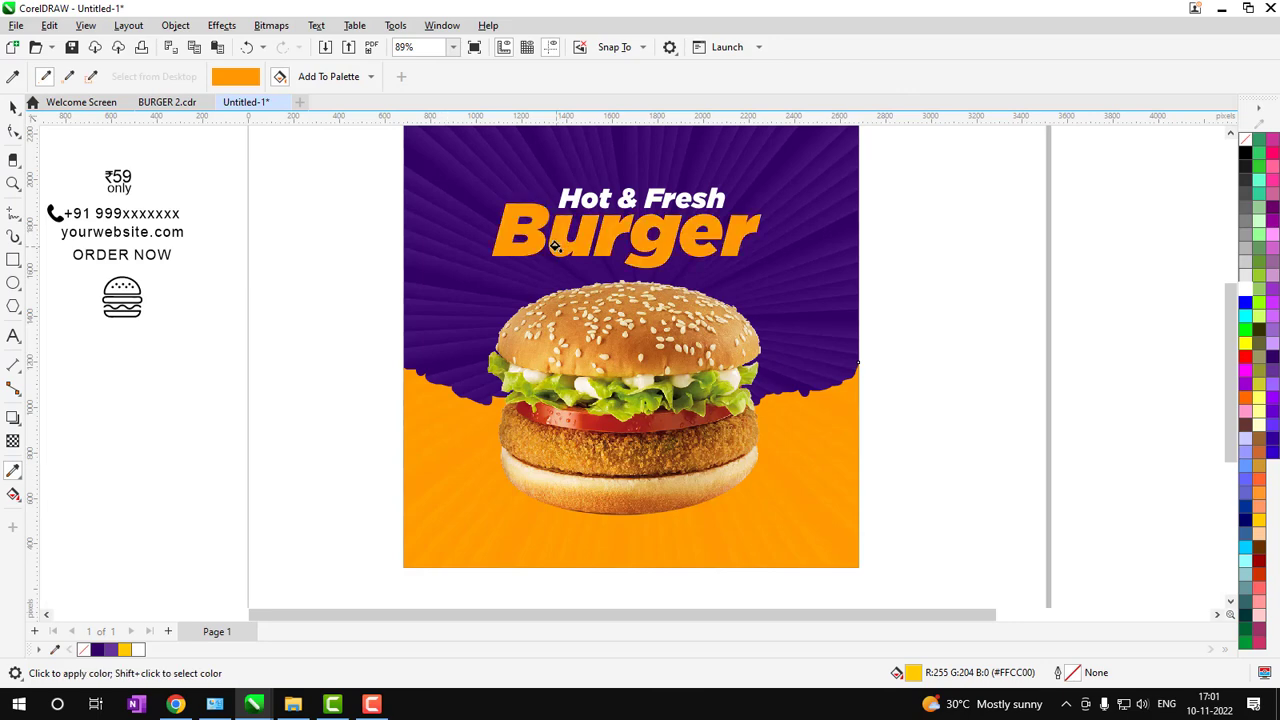
Reduce the burger picture slightly around its centre and nudge it up a little in the poster
key(space)
drag(343, 143, 857, 288)
key(z)
right_click(955, 316)
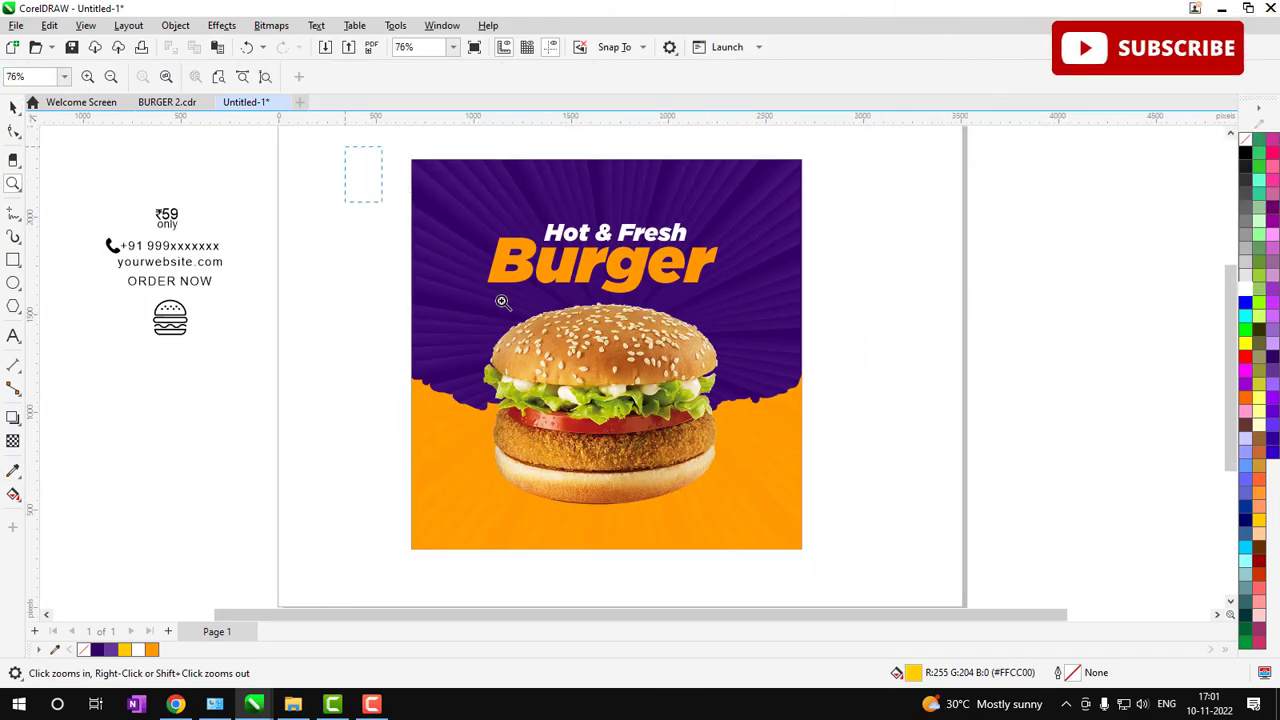
drag(345, 147, 894, 574)
key(space)
click(590, 405)
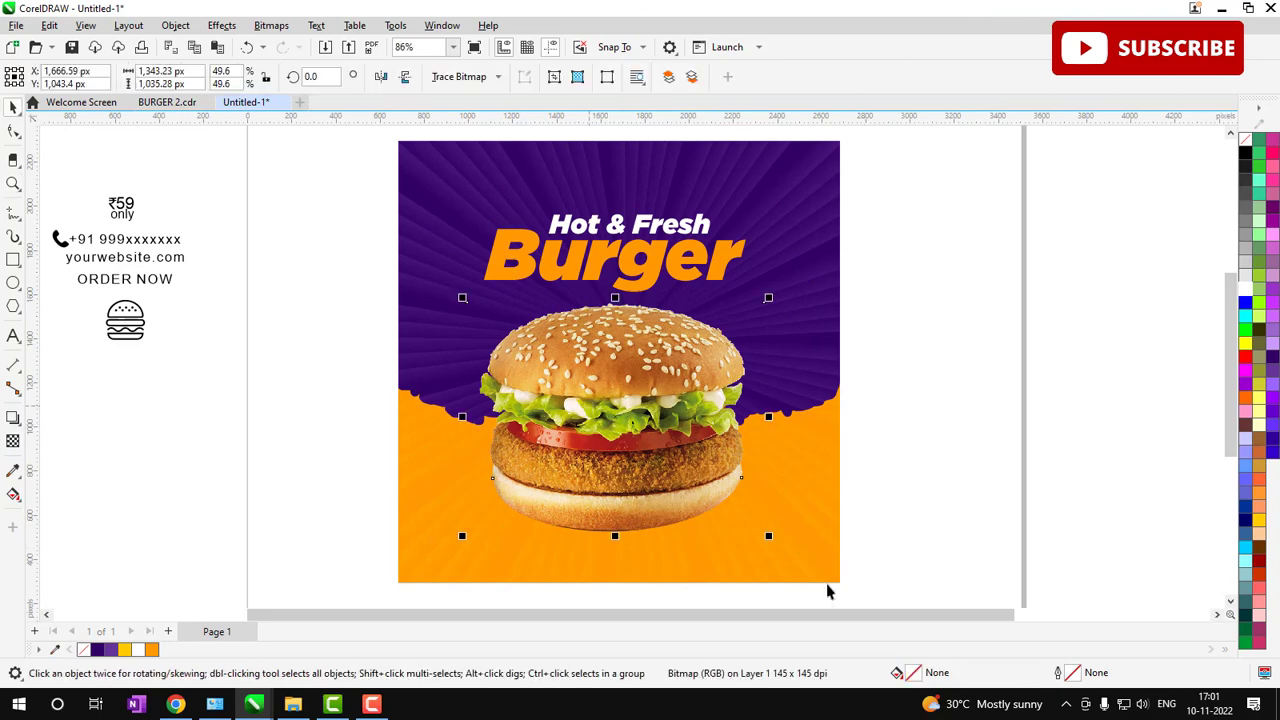
drag(770, 541, 761, 539)
drag(586, 489, 586, 480)
Scale the two-line "Hot & Fresh Burger" heading to about 1,127 px wide and nudge it slightly down toward the burger
drag(303, 171, 768, 313)
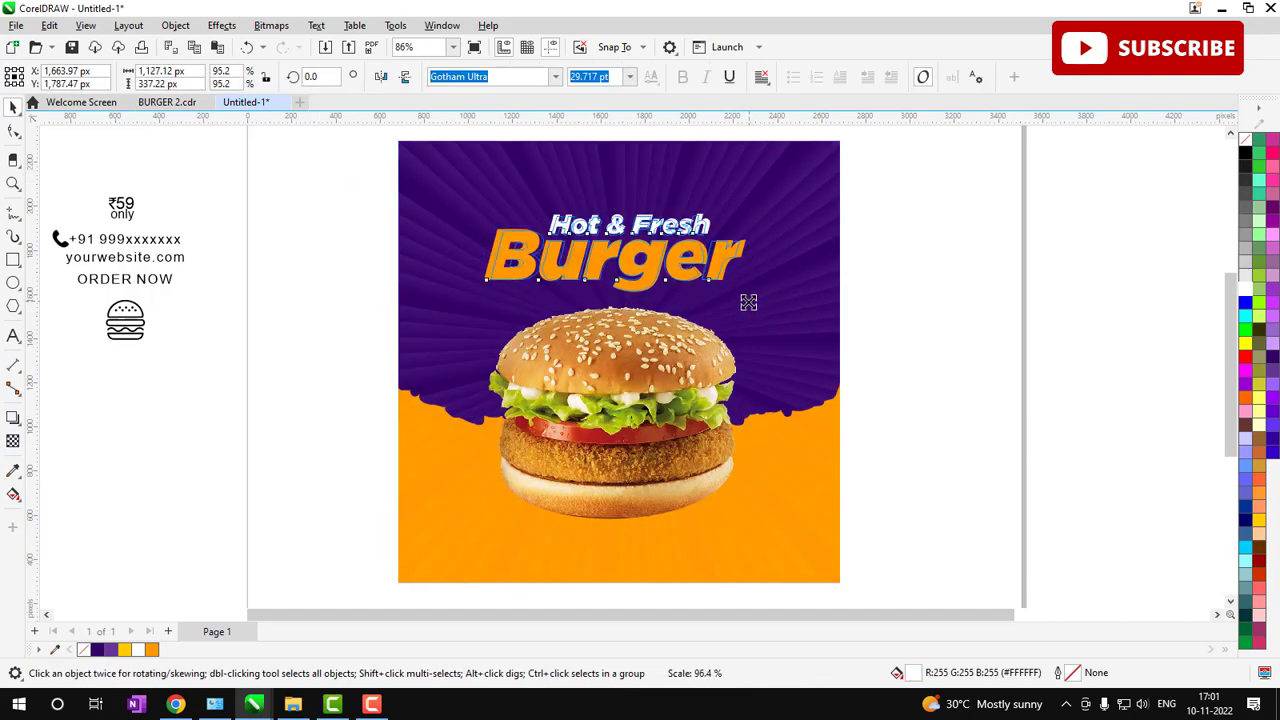
click(748, 302)
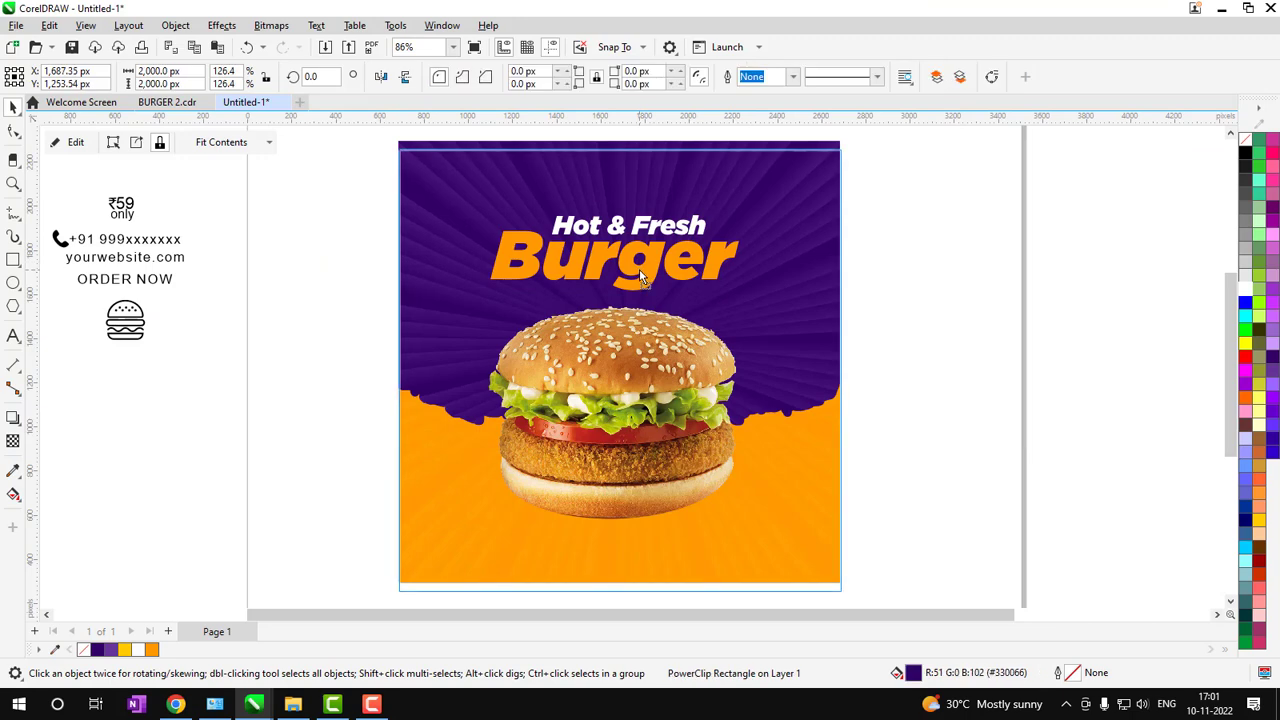
drag(282, 172, 803, 296)
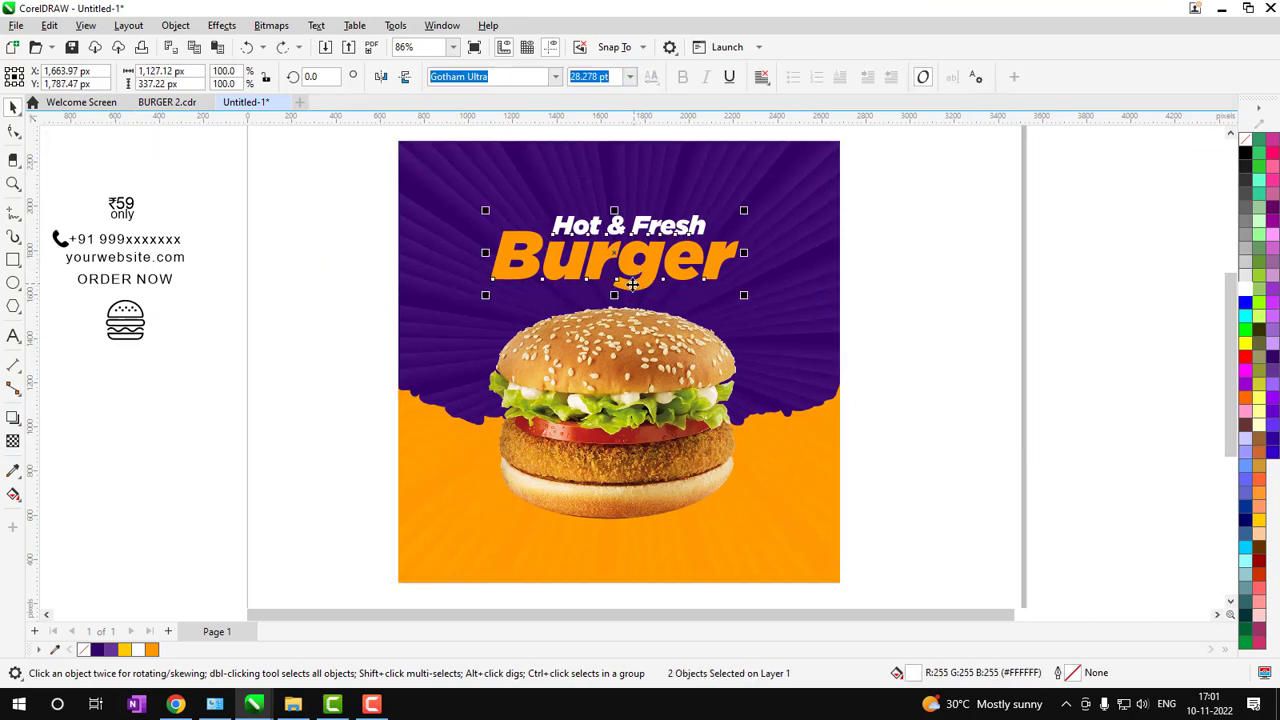
drag(631, 287, 631, 289)
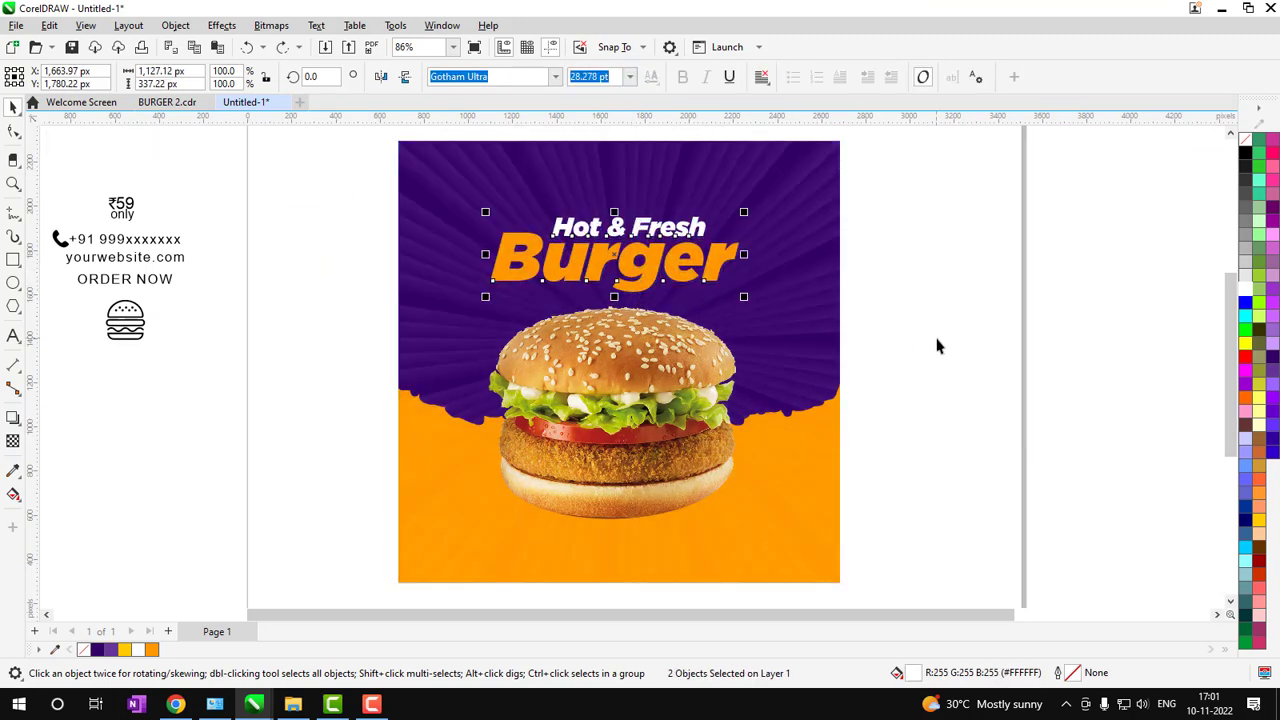
click(938, 347)
Place the burger line icon in the poster's upper-left corner, coloured white, and scale it to 90%, about 159 px wide
drag(58, 297, 441, 196)
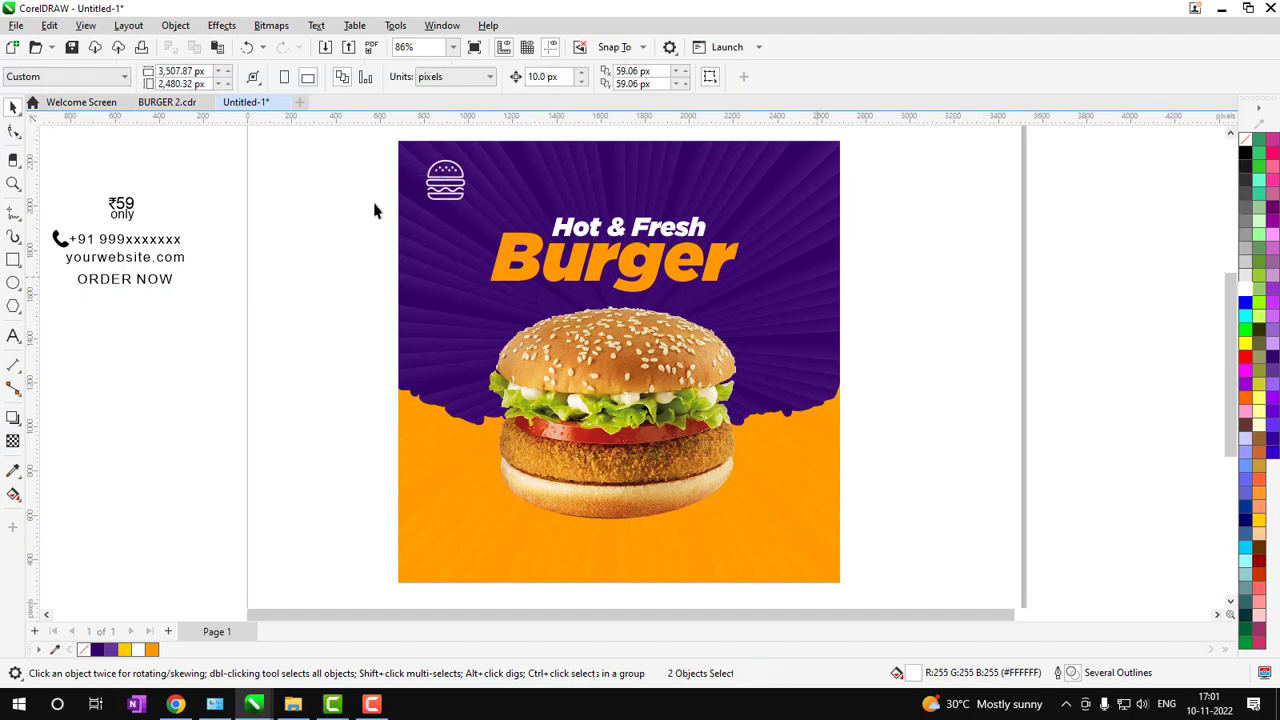
key(z)
drag(354, 142, 499, 261)
drag(617, 338, 673, 345)
key(space)
drag(237, 150, 518, 266)
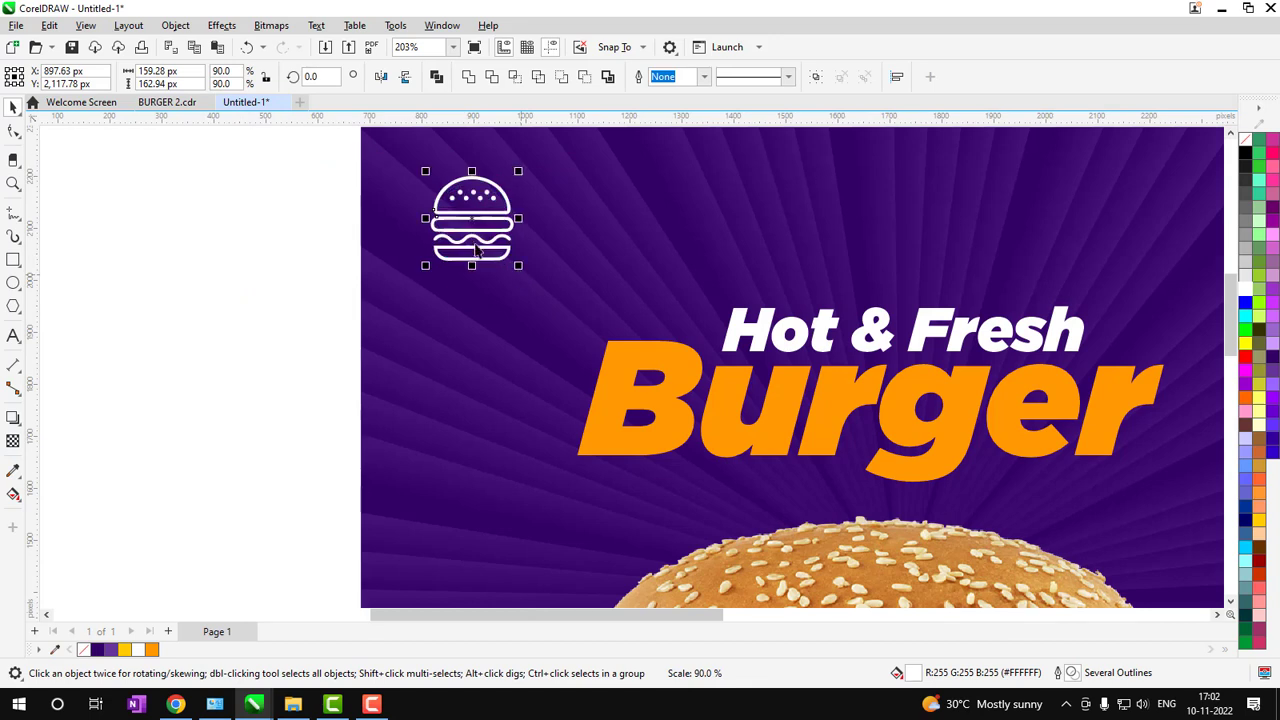
Add the text "lOGO" just below the white burger icon and set its font to Arial
click(13, 336)
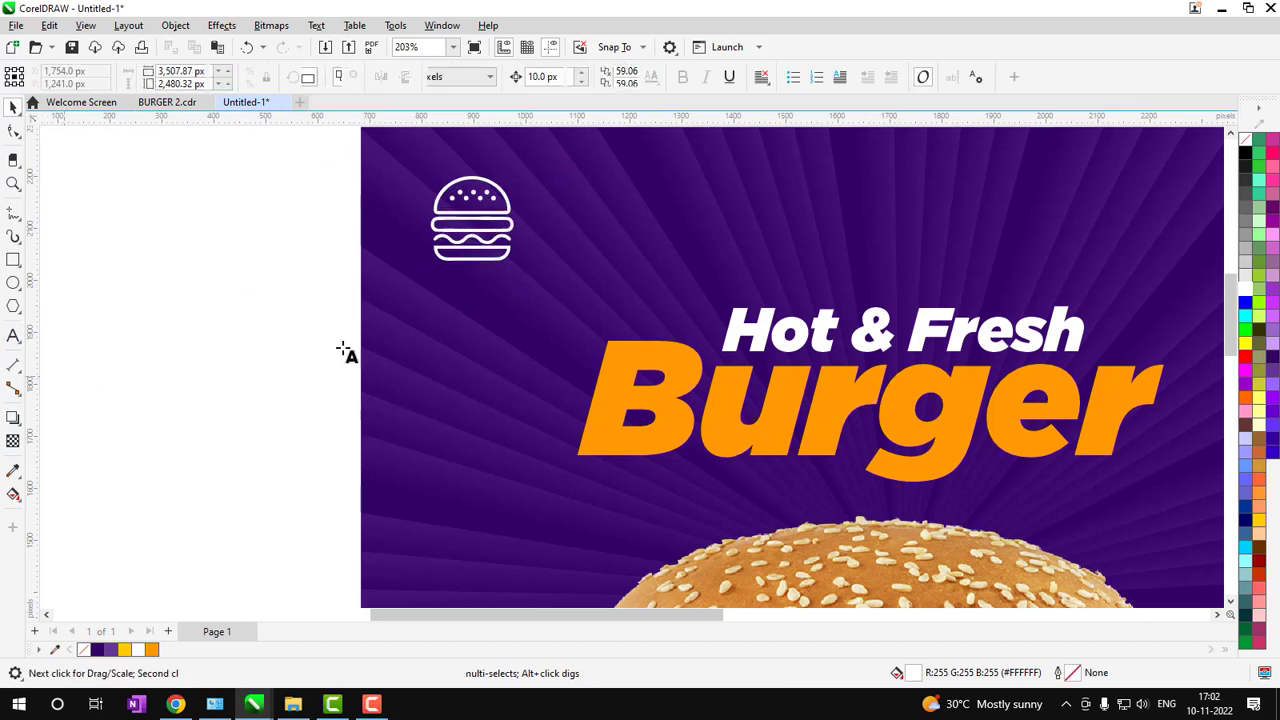
click(424, 325)
text(lOGO)
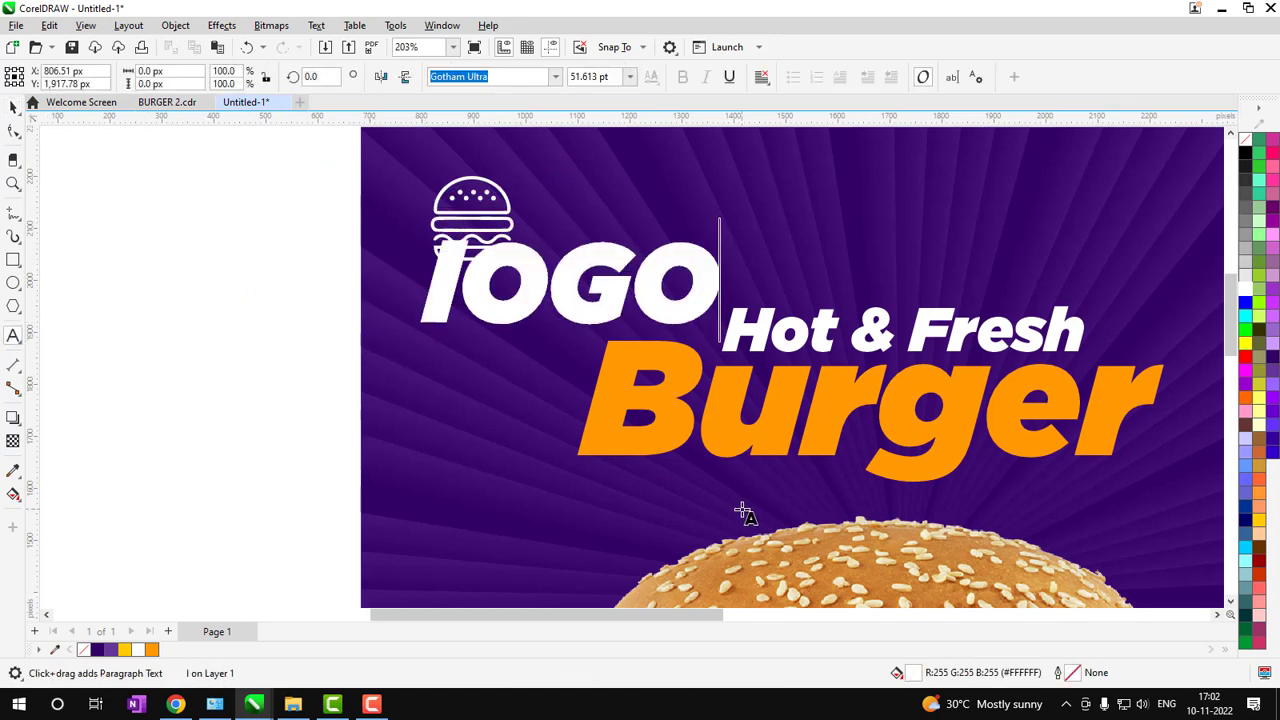
key(Escape)
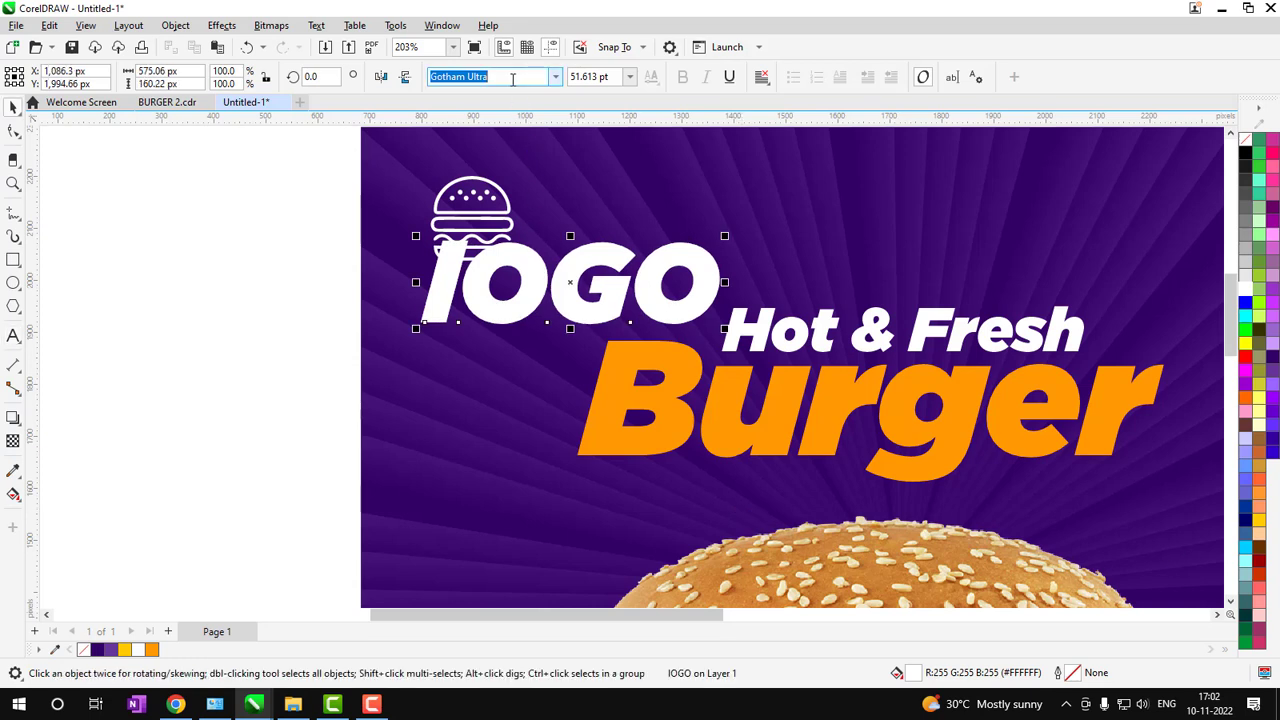
drag(515, 78, 222, 70)
text(Arial)
key(Return)
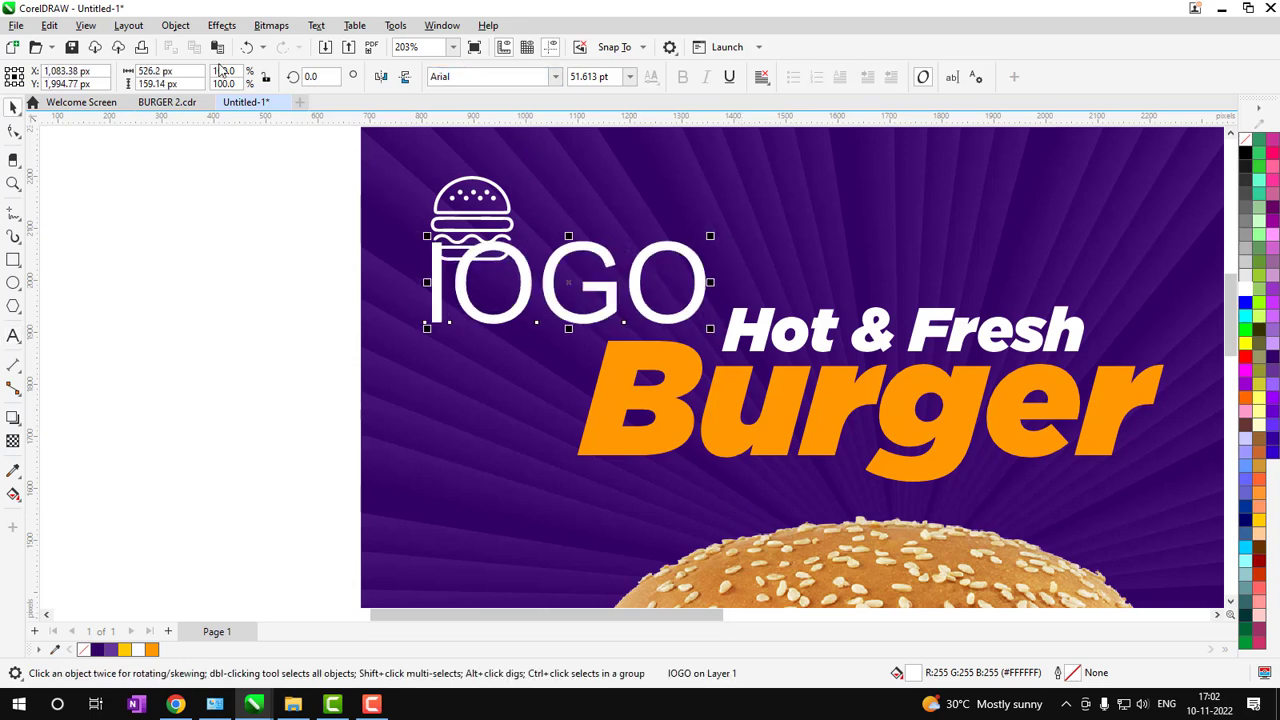
Retype the word under the burger icon as "Logo" and reduce it to about 154 px wide
double_click(433, 305)
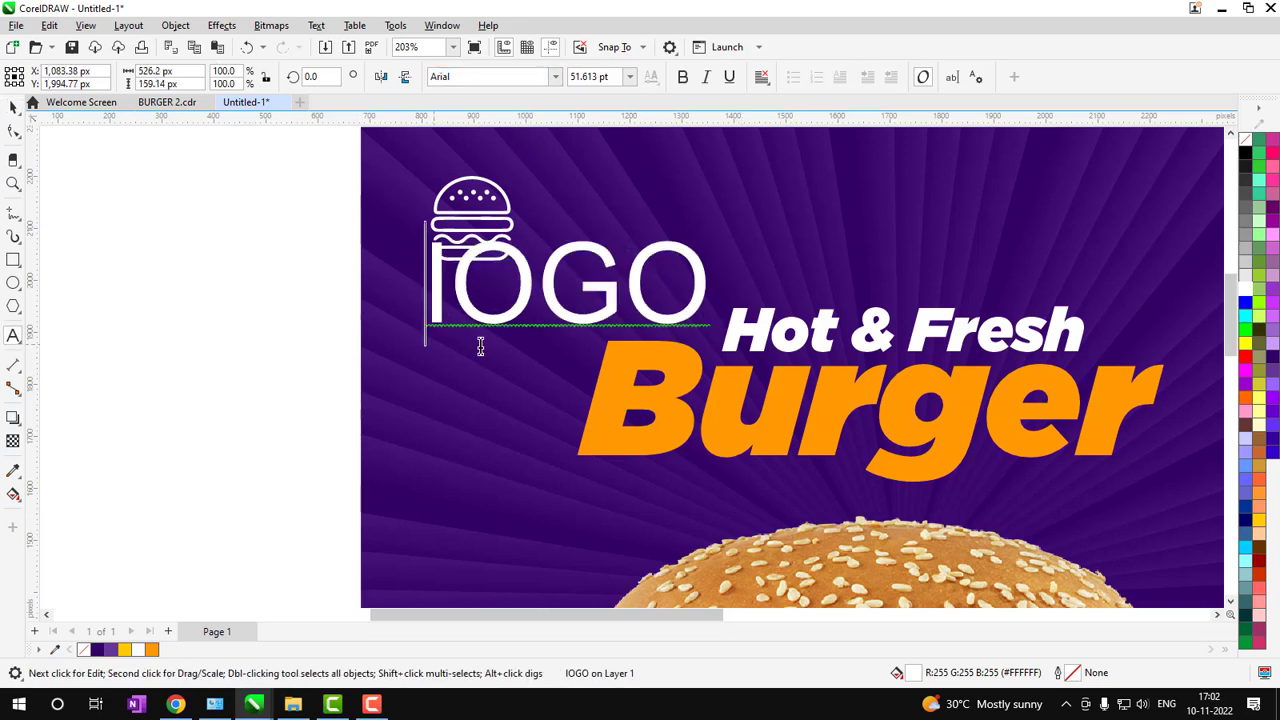
key(ctrl+a)
text(logo)
key(Escape)
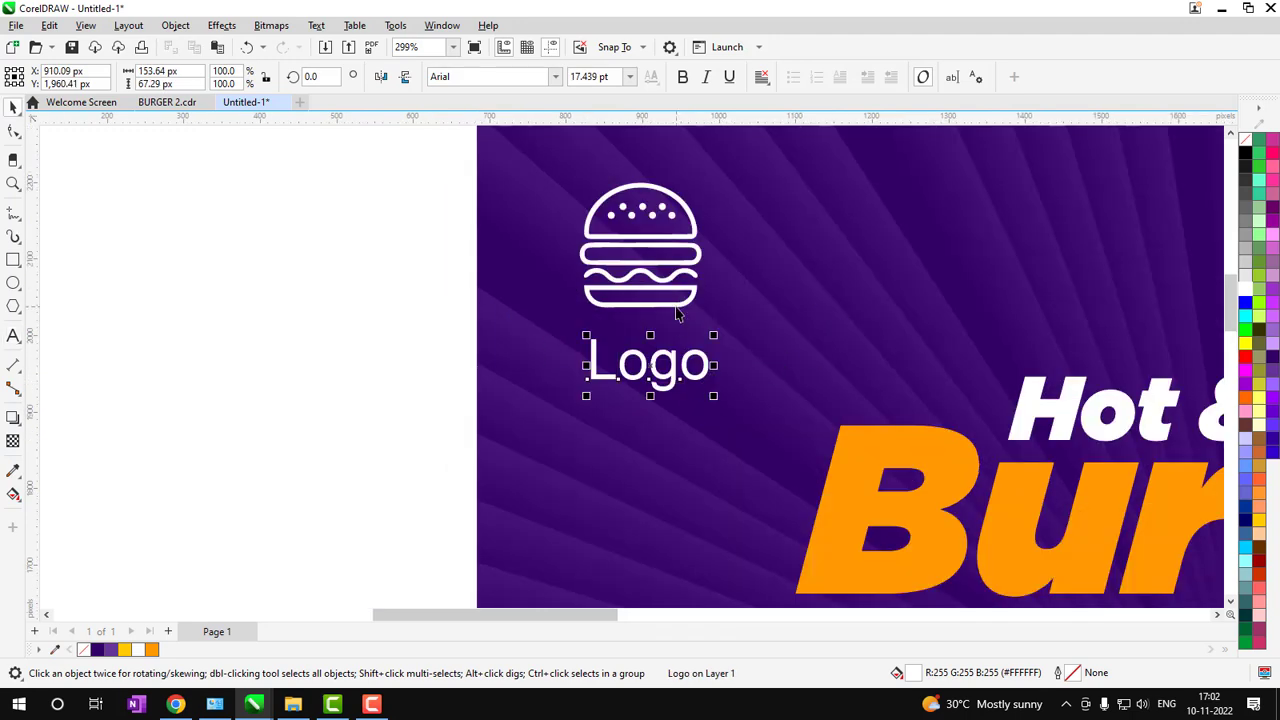
Shrink the word "Logo" further, bring it closer to the burger icon and centre it horizontally beneath the icon
shift+click(688, 299)
key(c)
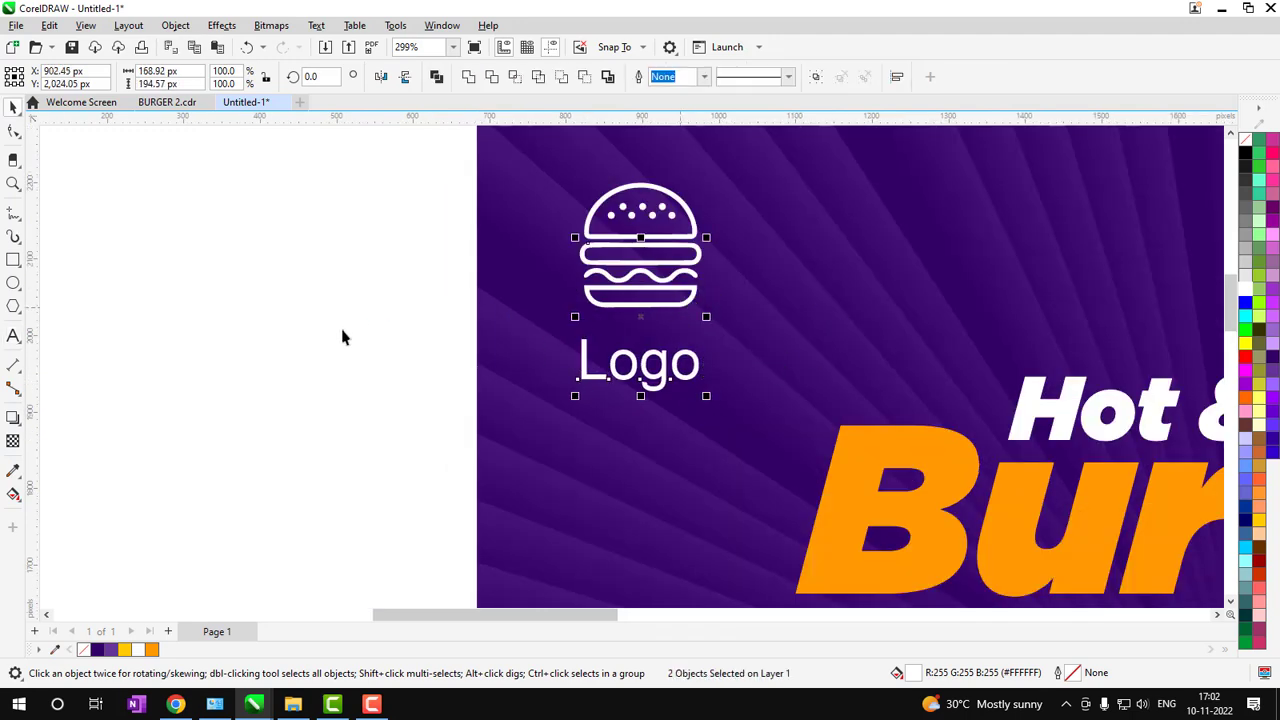
drag(374, 289, 752, 439)
drag(705, 401, 647, 338)
shift+click(667, 291)
key(c)
click(347, 318)
key(z)
key(F4)
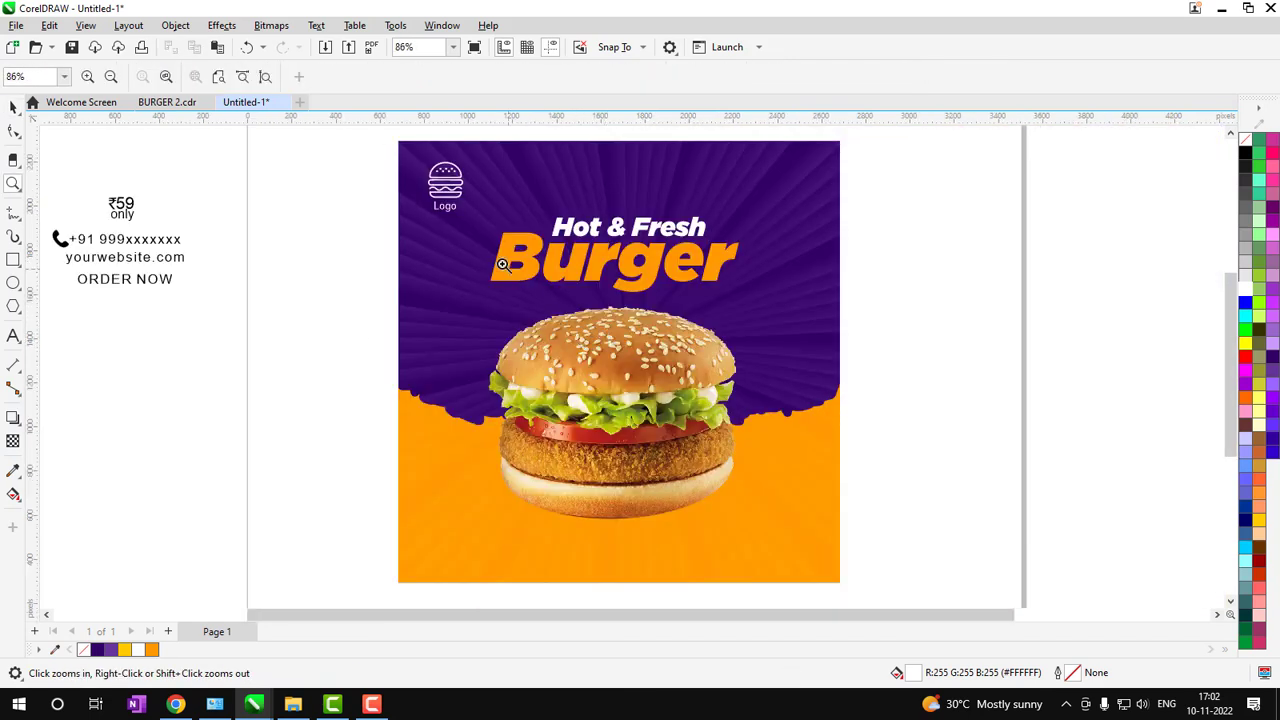
key(space)
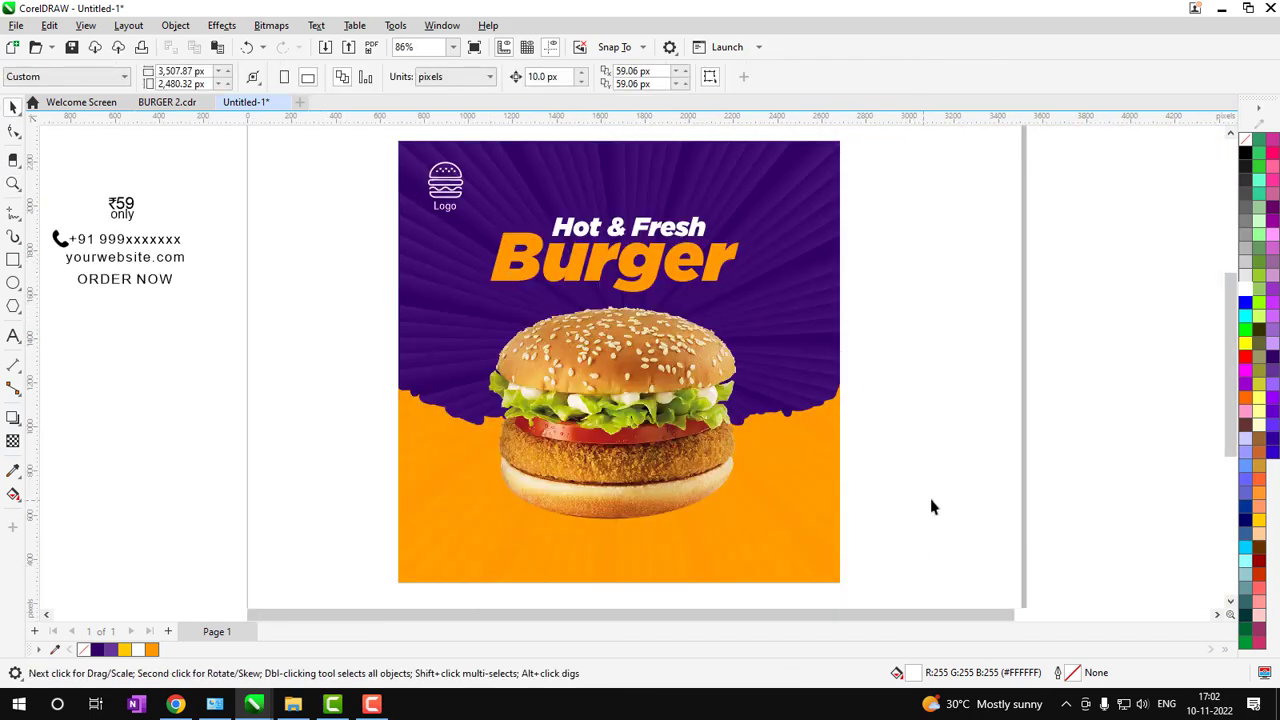
Move the "ORDER NOW" text onto the orange area below the burger picture and make it bold
click(139, 287)
drag(123, 284, 619, 551)
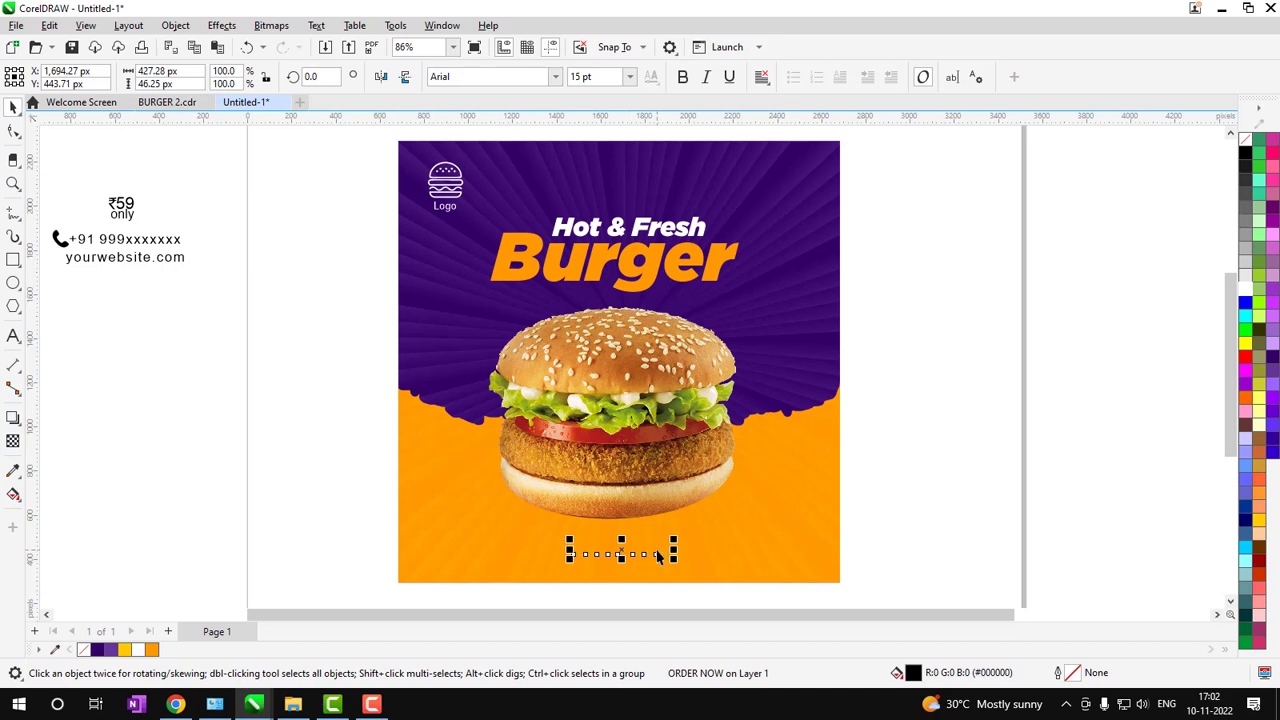
key(Escape)
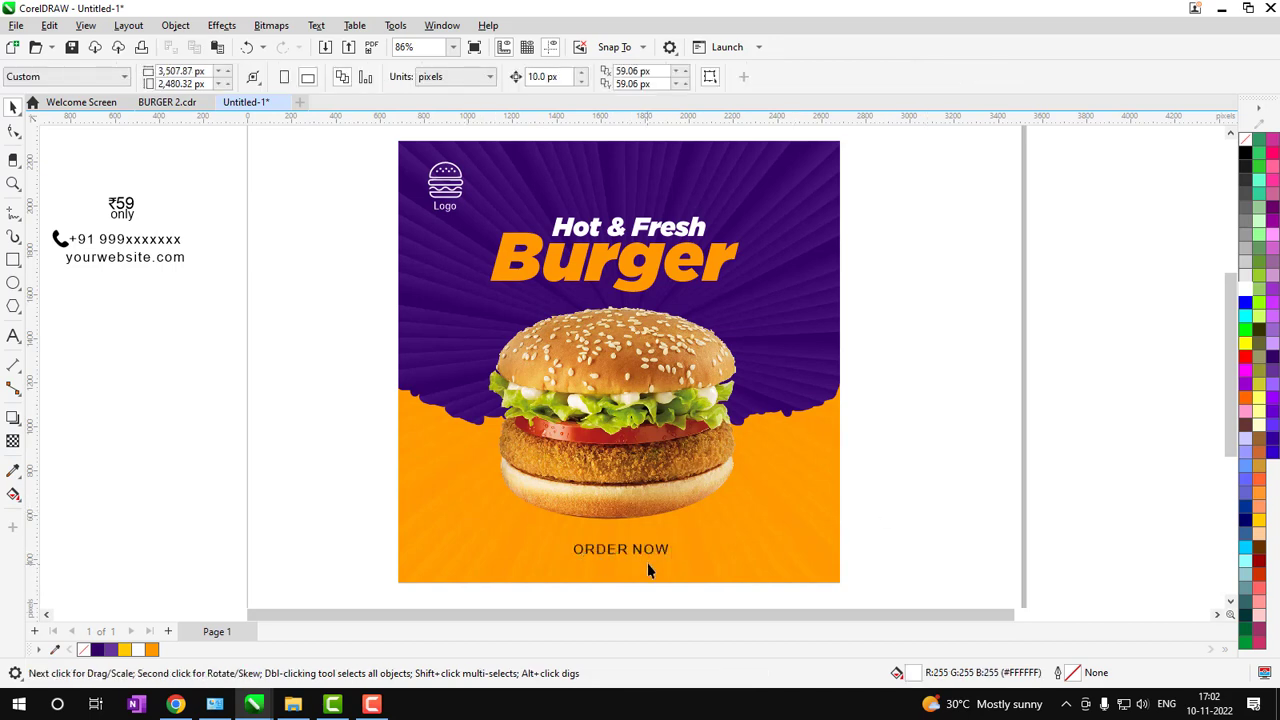
click(645, 556)
click(682, 76)
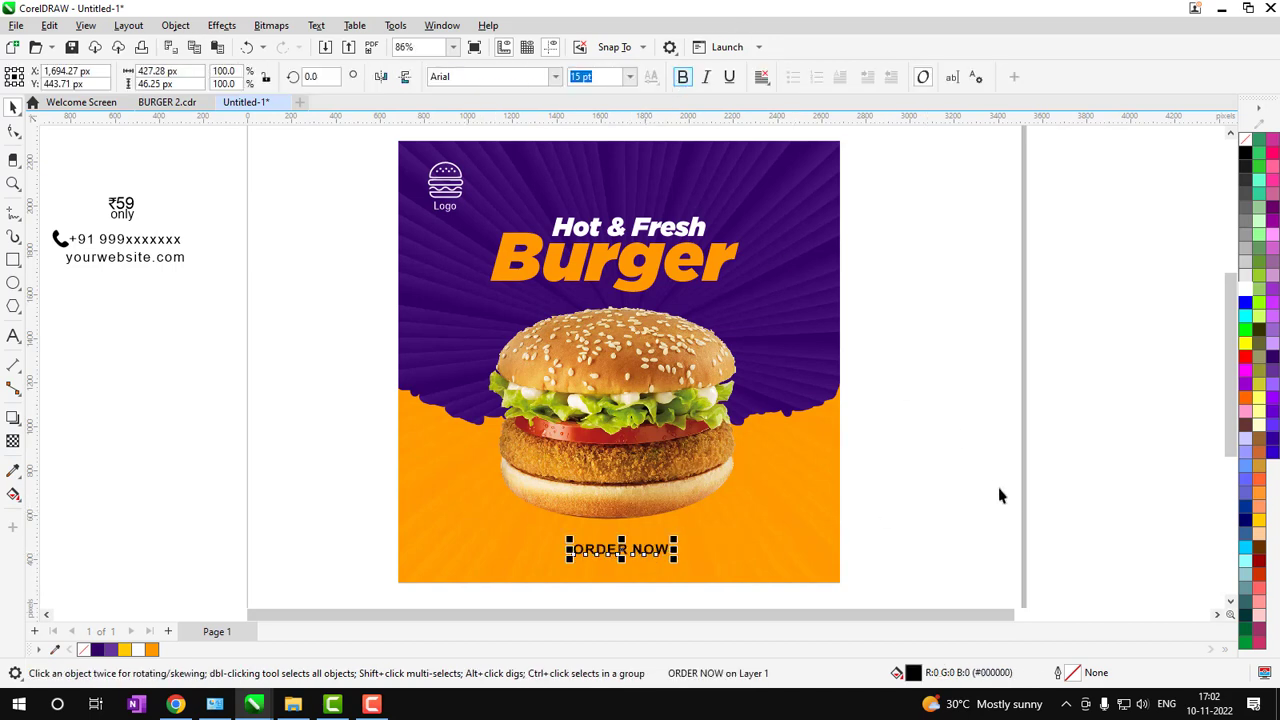
Centre the "ORDER NOW" text horizontally on the poster
key(z)
drag(266, 429, 990, 545)
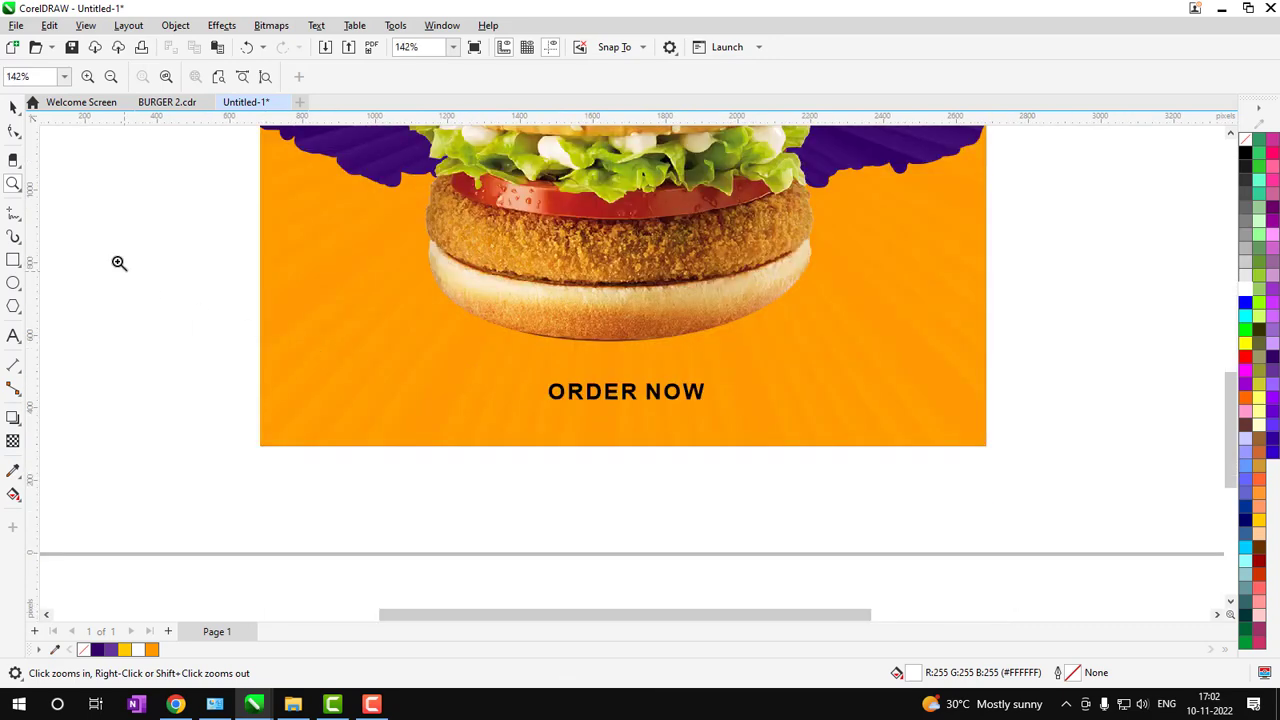
drag(122, 262, 1072, 486)
key(space)
click(668, 390)
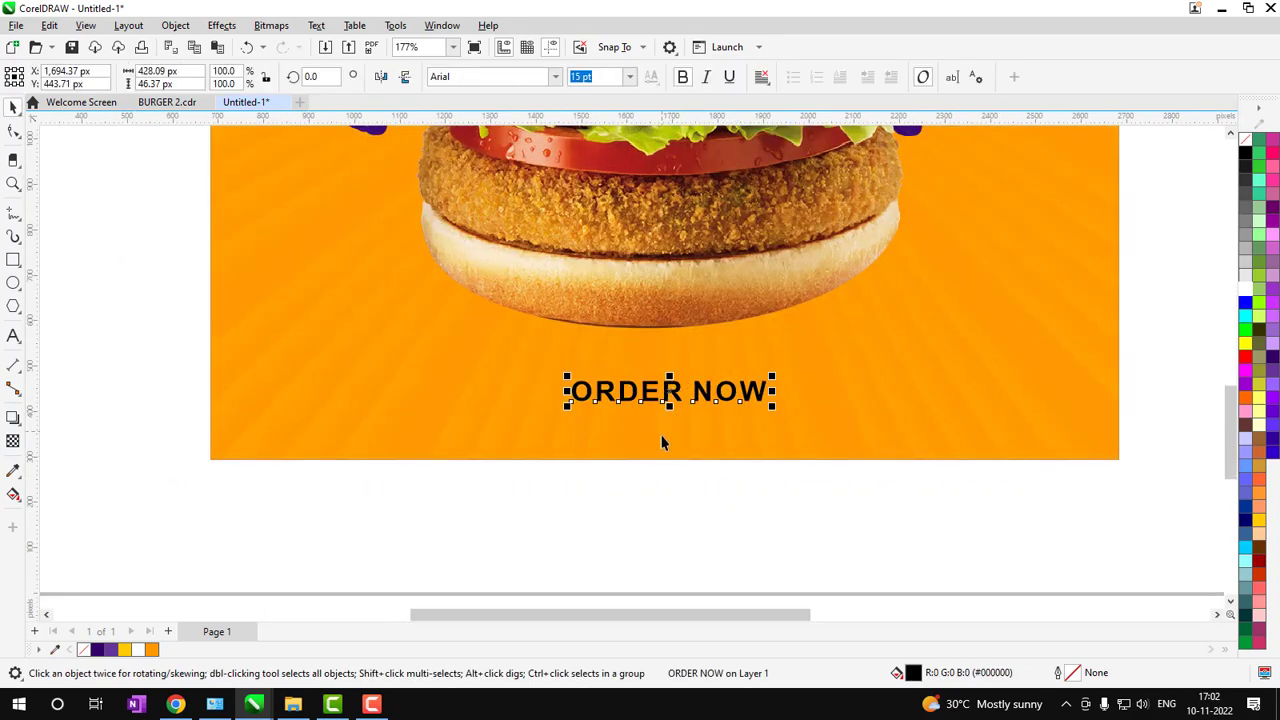
key(c)
click(676, 531)
click(643, 400)
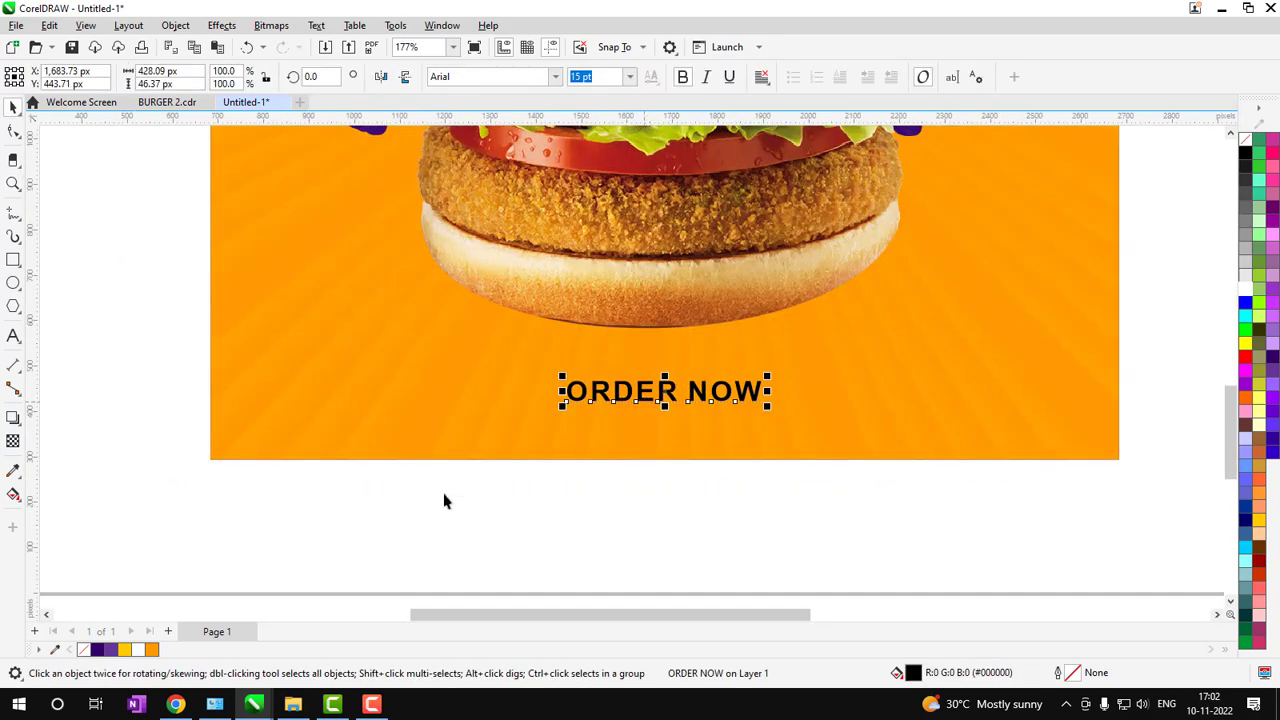
Create a rectangle about 428 × 46 px matching the "ORDER NOW" text and fill it with dark purple #330066
click(13, 261)
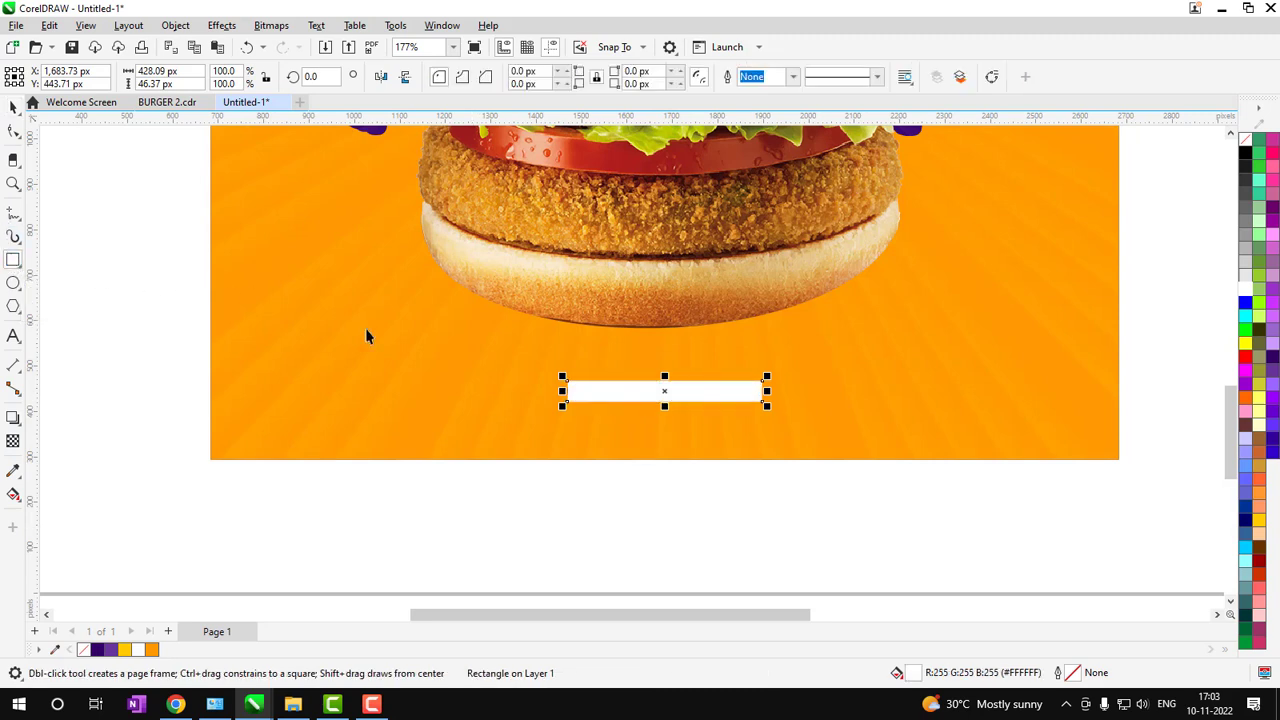
key(space)
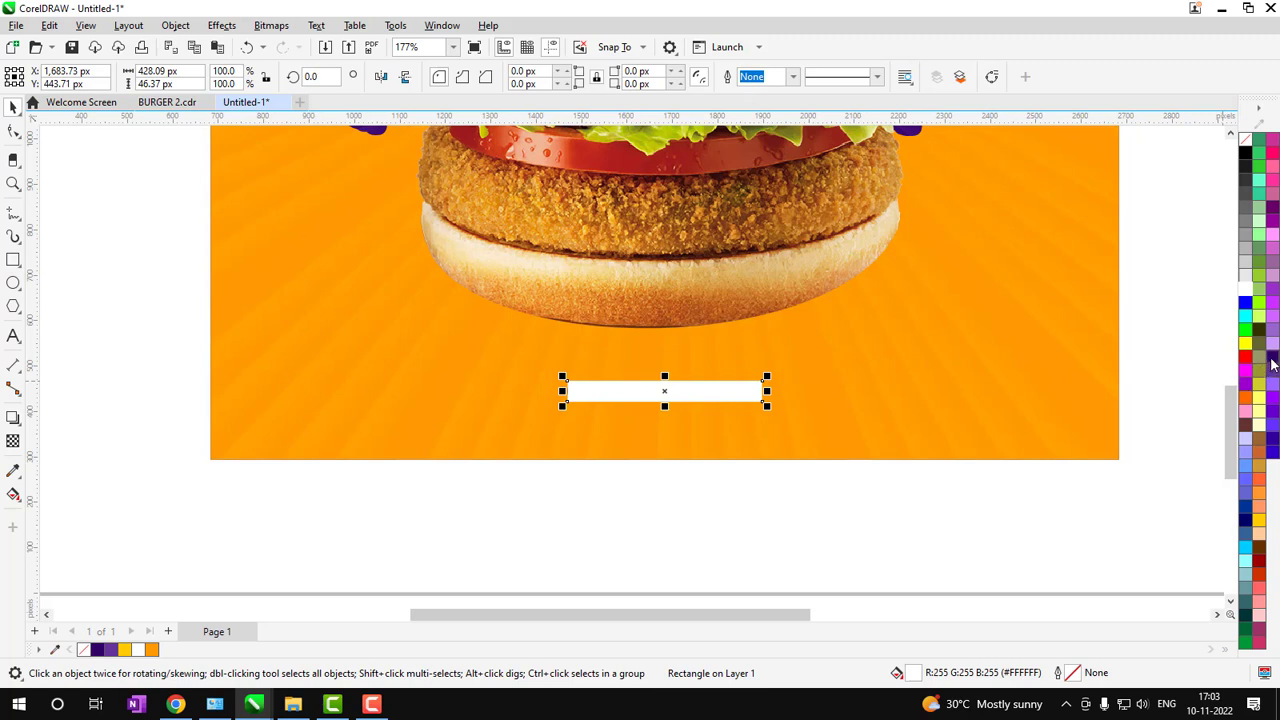
click(1271, 358)
Select the "ORDER NOW" text hidden behind the purple rectangle, bring it to the front and fill it white
click(710, 393)
alt+click(710, 391)
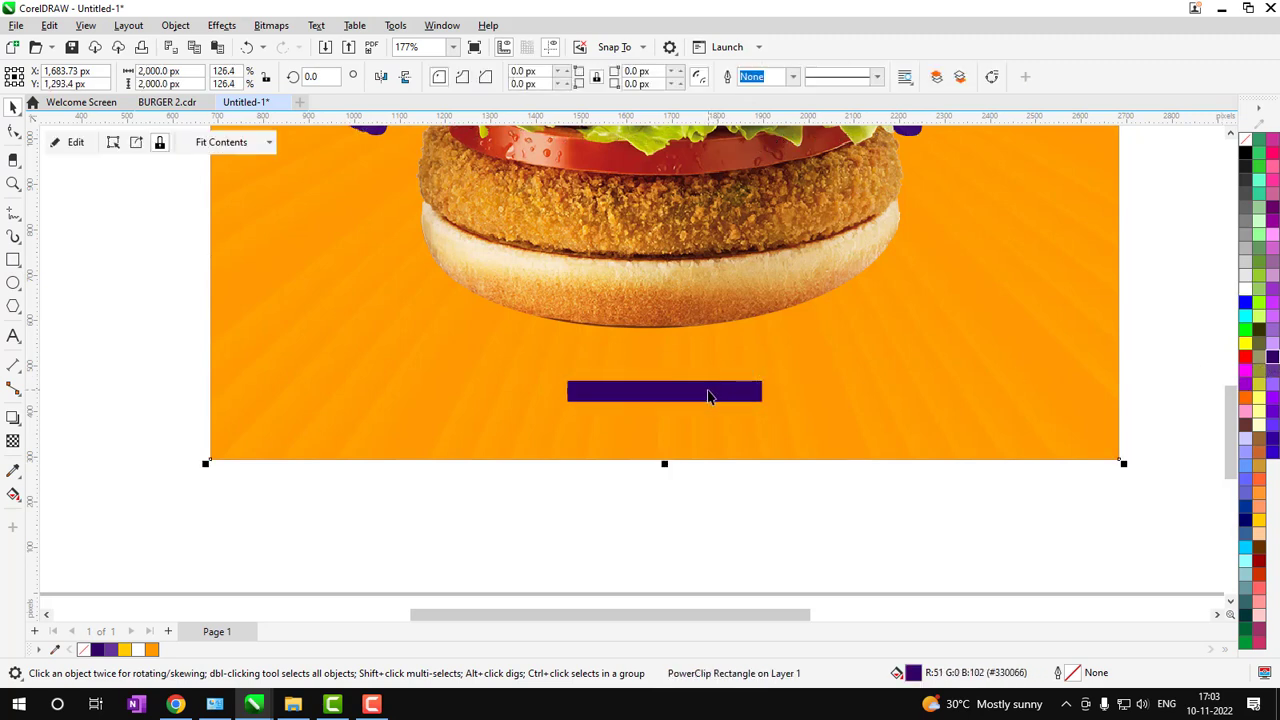
alt+click(710, 392)
alt+click(712, 394)
alt+click(714, 396)
alt+click(710, 399)
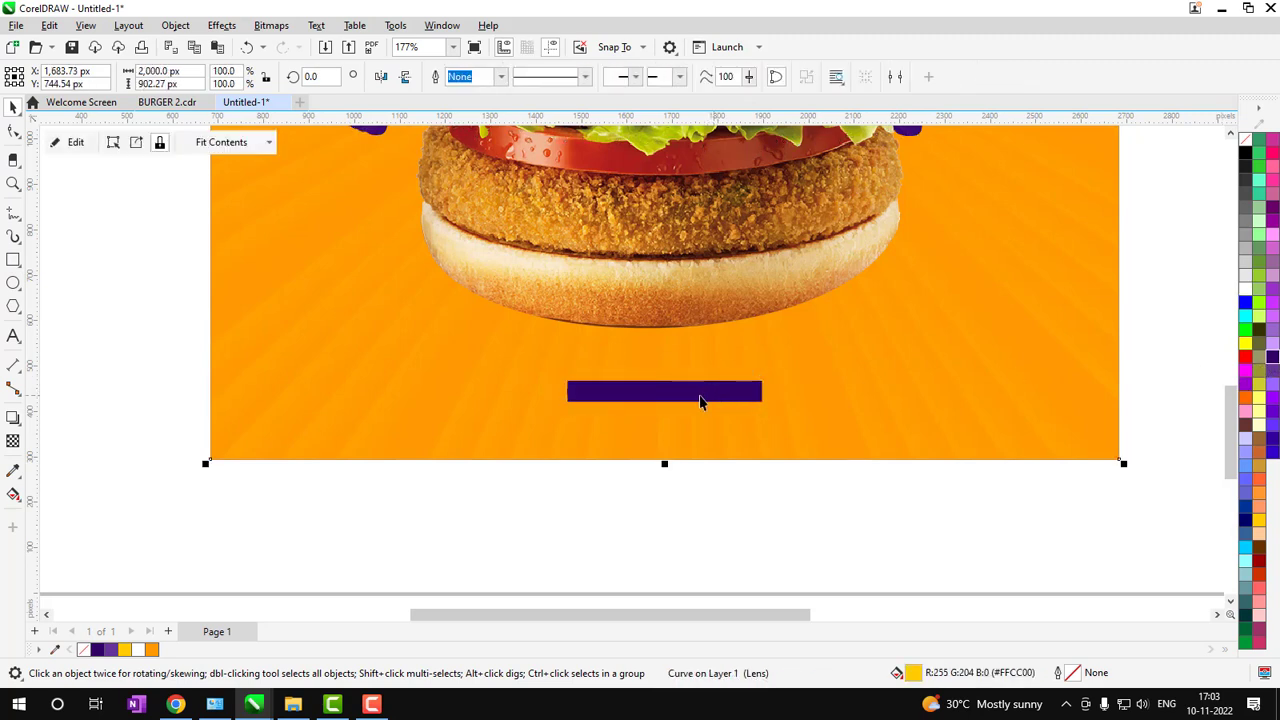
alt+click(695, 398)
alt+click(683, 400)
key(shift+Page_Up)
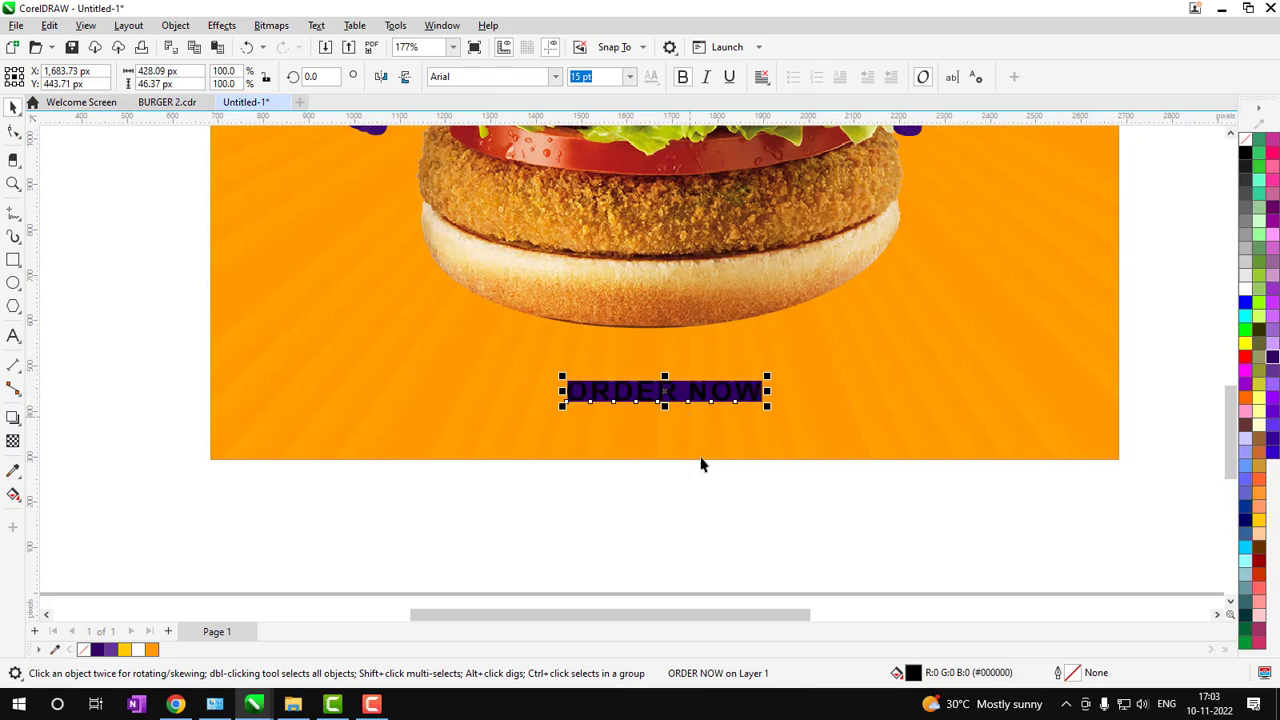
click(1245, 289)
click(789, 515)
Enlarge the purple rectangle around its centre to about 483 × 103 px and fully round its corners into a pill shape
key(z)
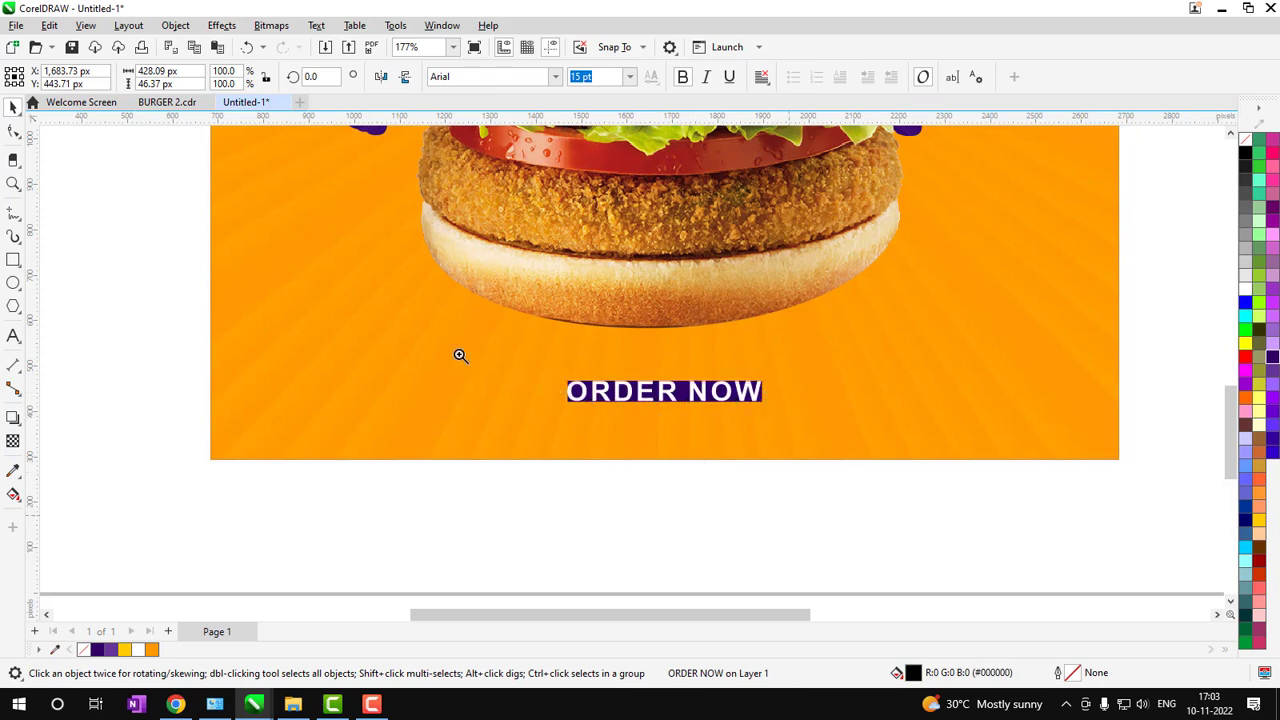
drag(473, 339, 913, 465)
key(space)
click(608, 366)
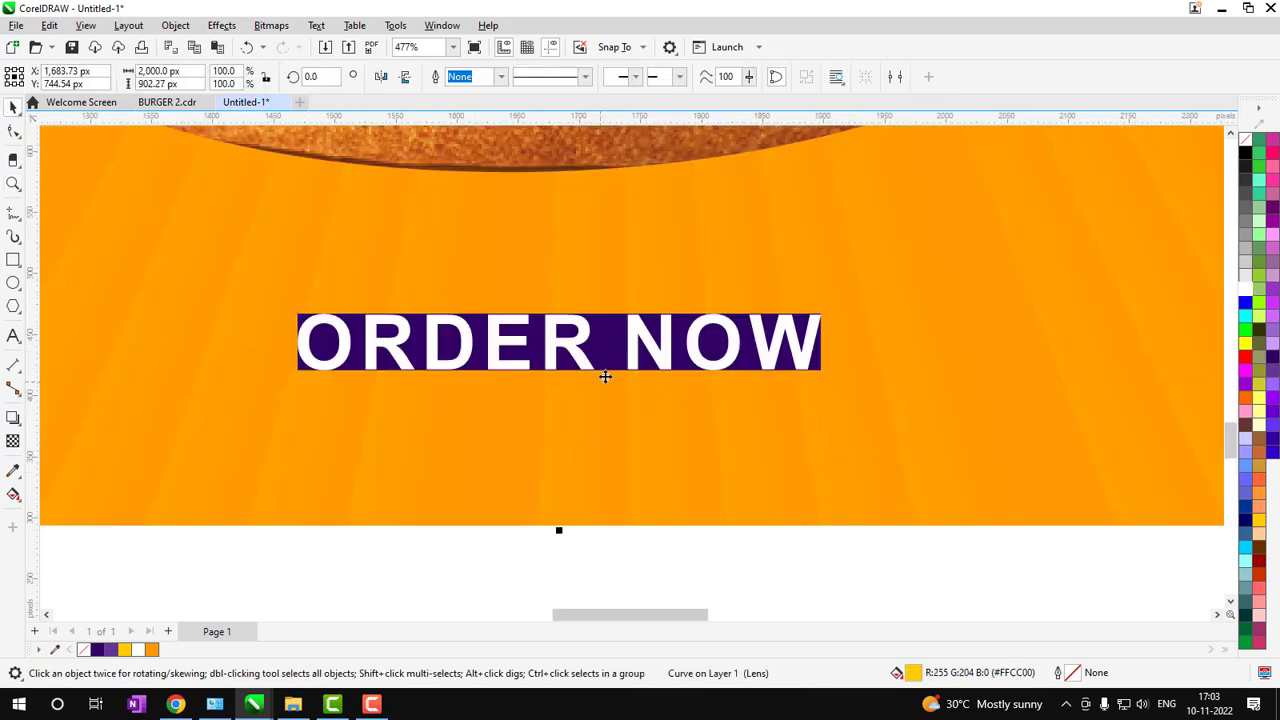
alt+click(606, 368)
alt+click(604, 367)
alt+click(606, 368)
click(817, 370)
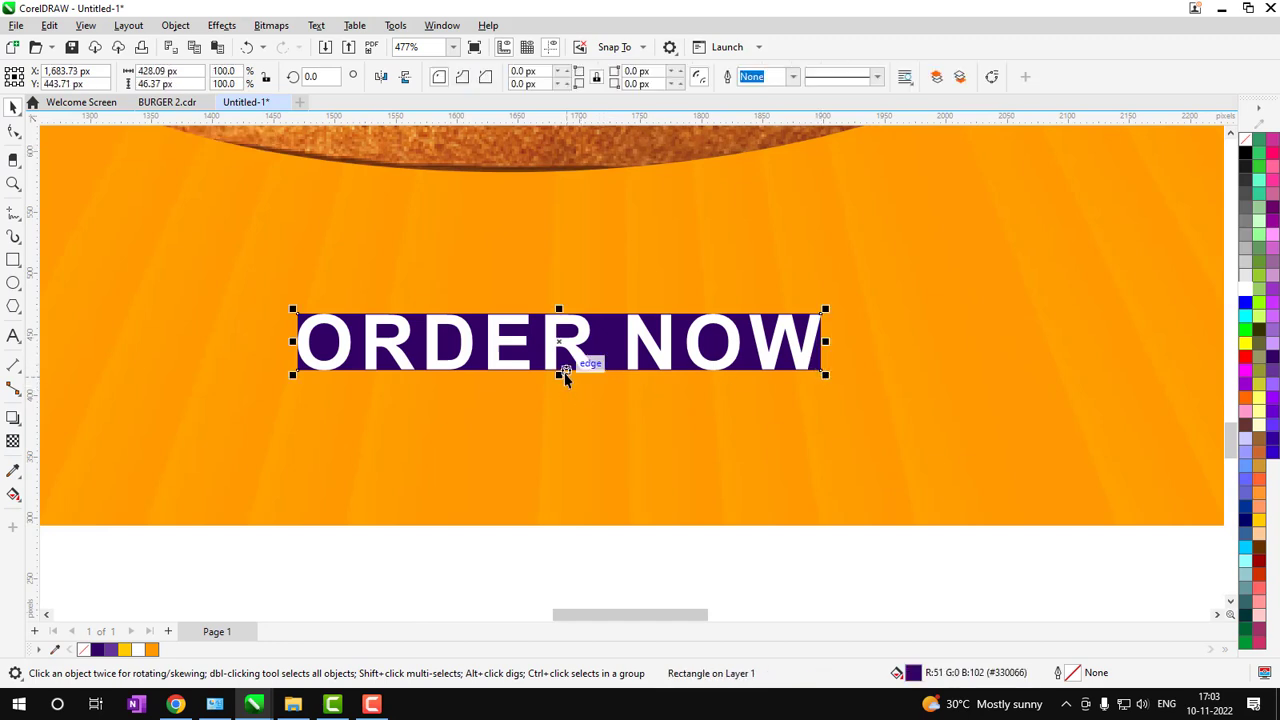
drag(563, 373, 563, 391)
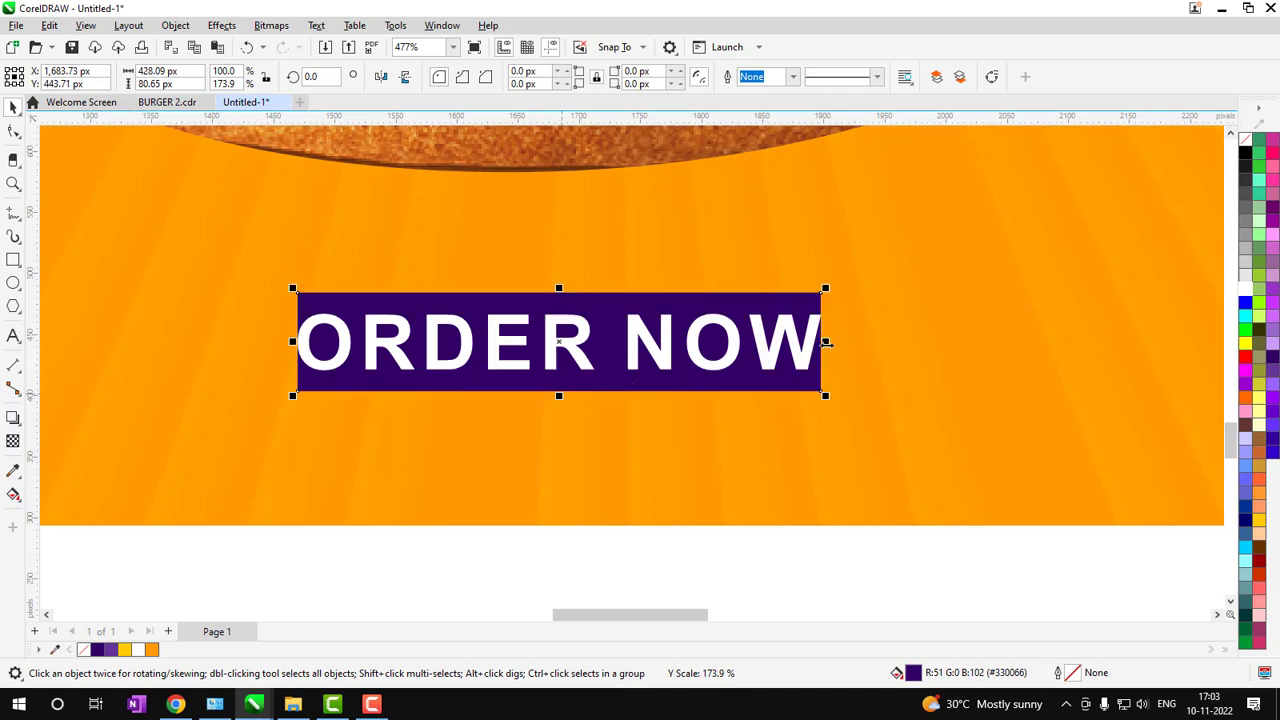
drag(826, 342, 858, 346)
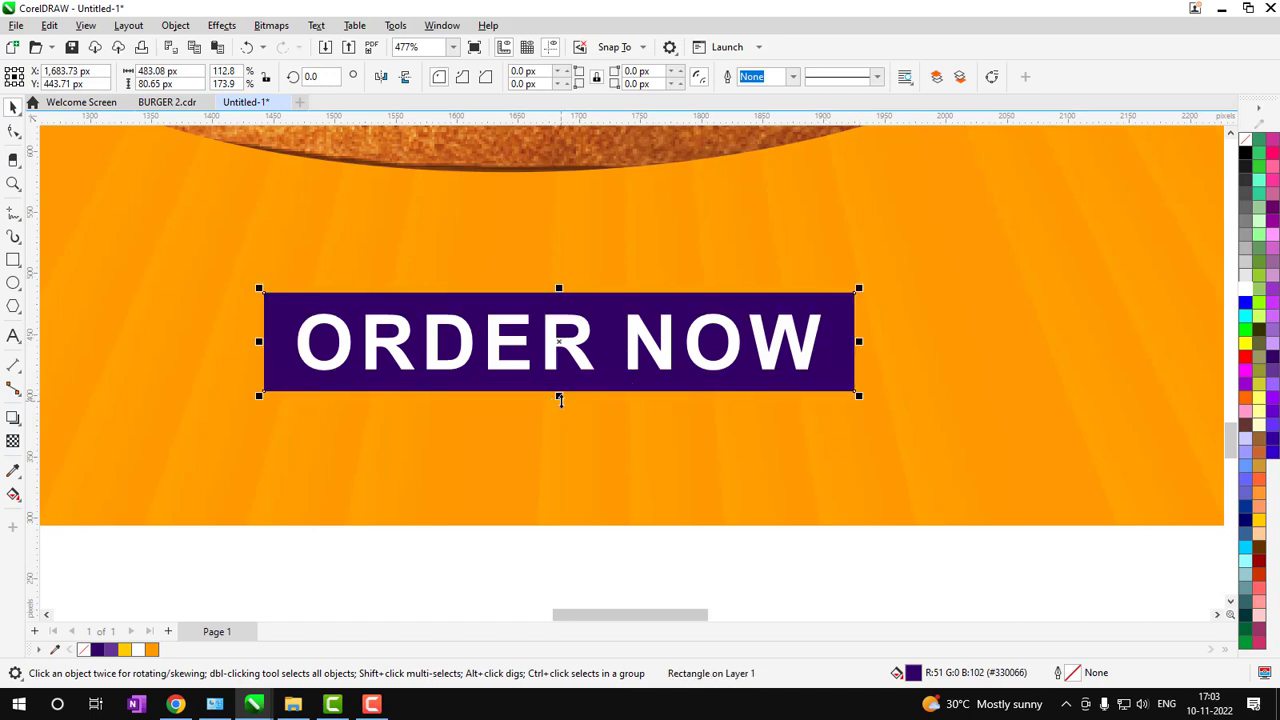
drag(560, 399, 560, 415)
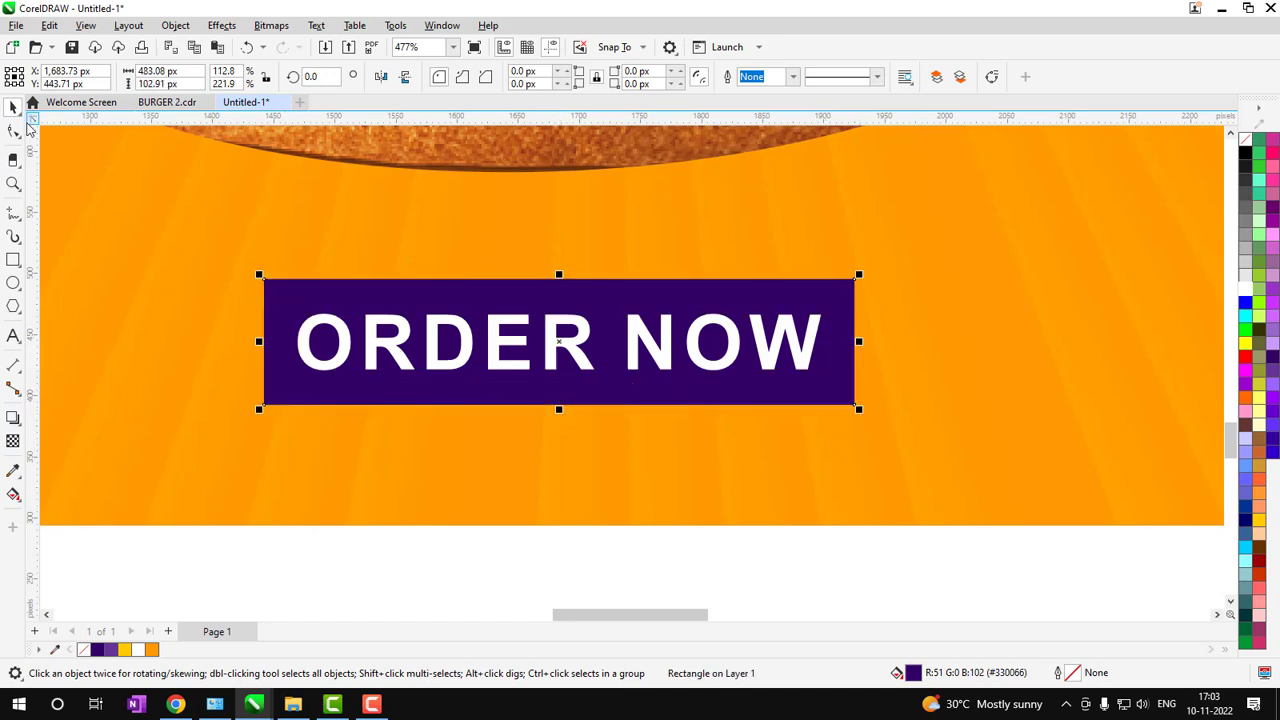
drag(856, 405, 915, 219)
Reduce the "ORDER NOW" text around its centre to about 378 px wide inside the purple button
key(space)
click(812, 372)
drag(828, 376, 800, 382)
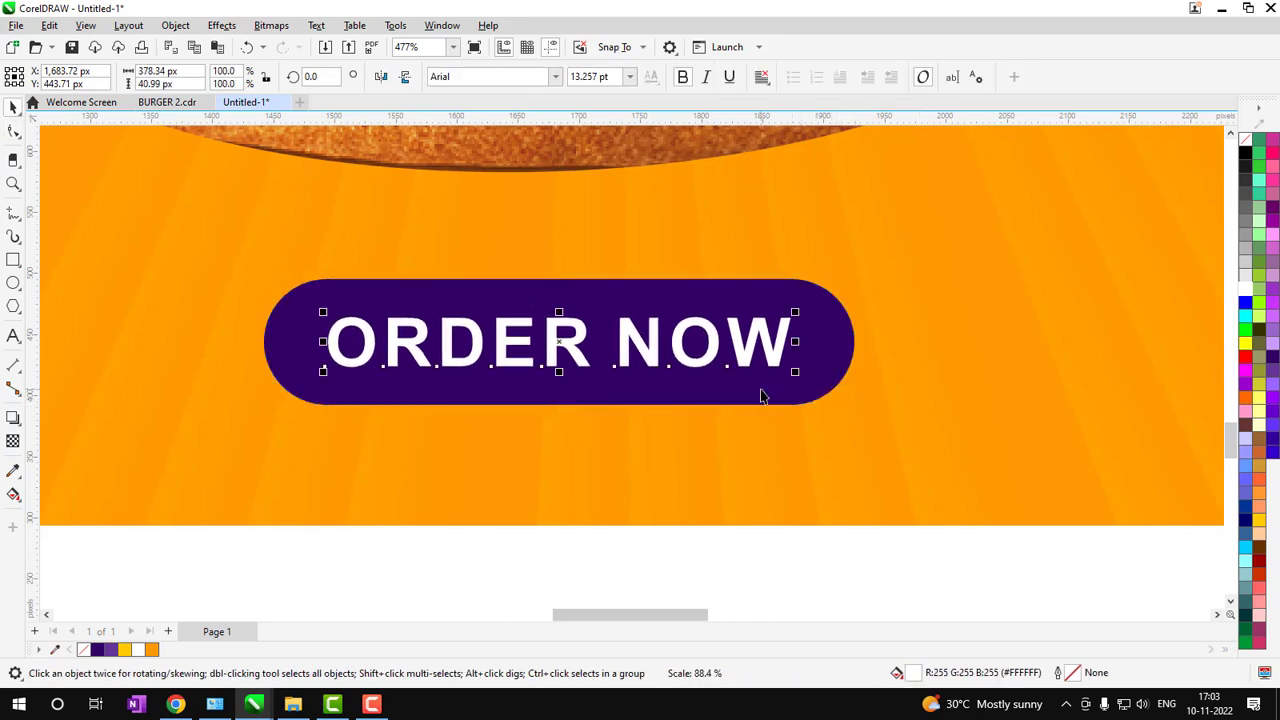
Scale the purple button together with its "ORDER NOW" text down around the centre to about 91 px high
key(z)
scroll(734, 369, down, 5)
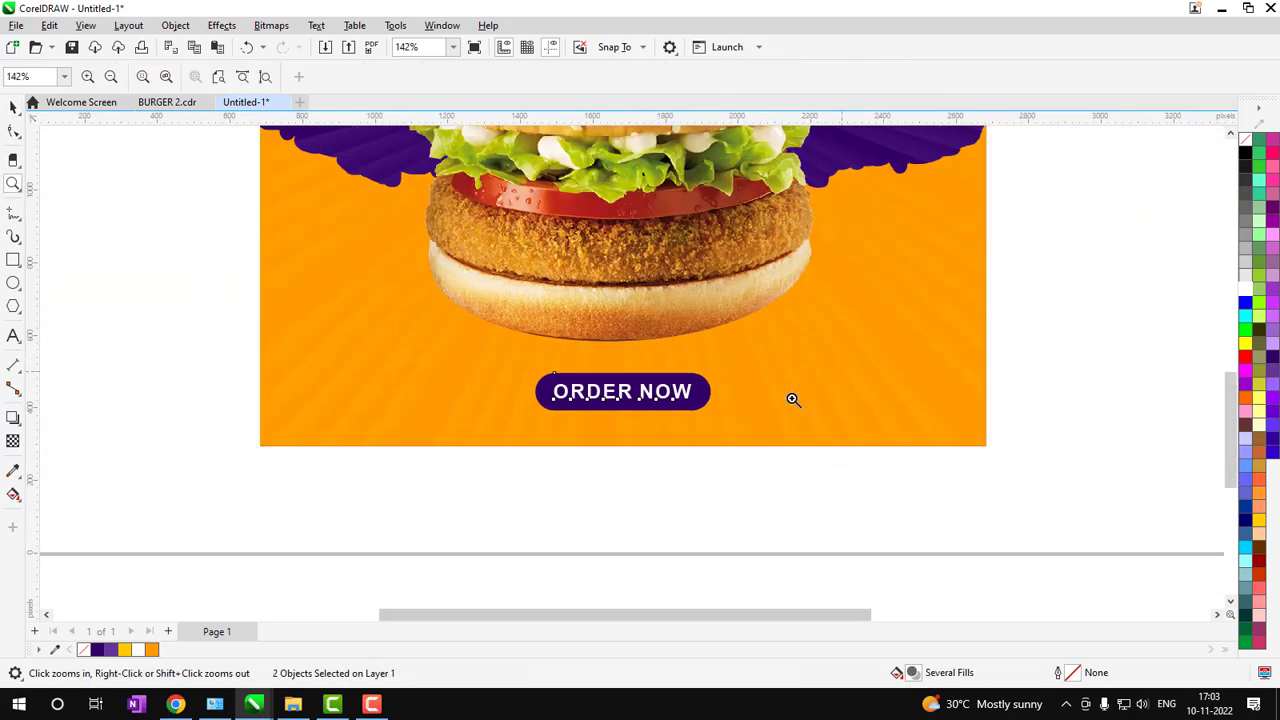
key(Escape)
drag(234, 364, 952, 582)
key(space)
drag(790, 524, 517, 386)
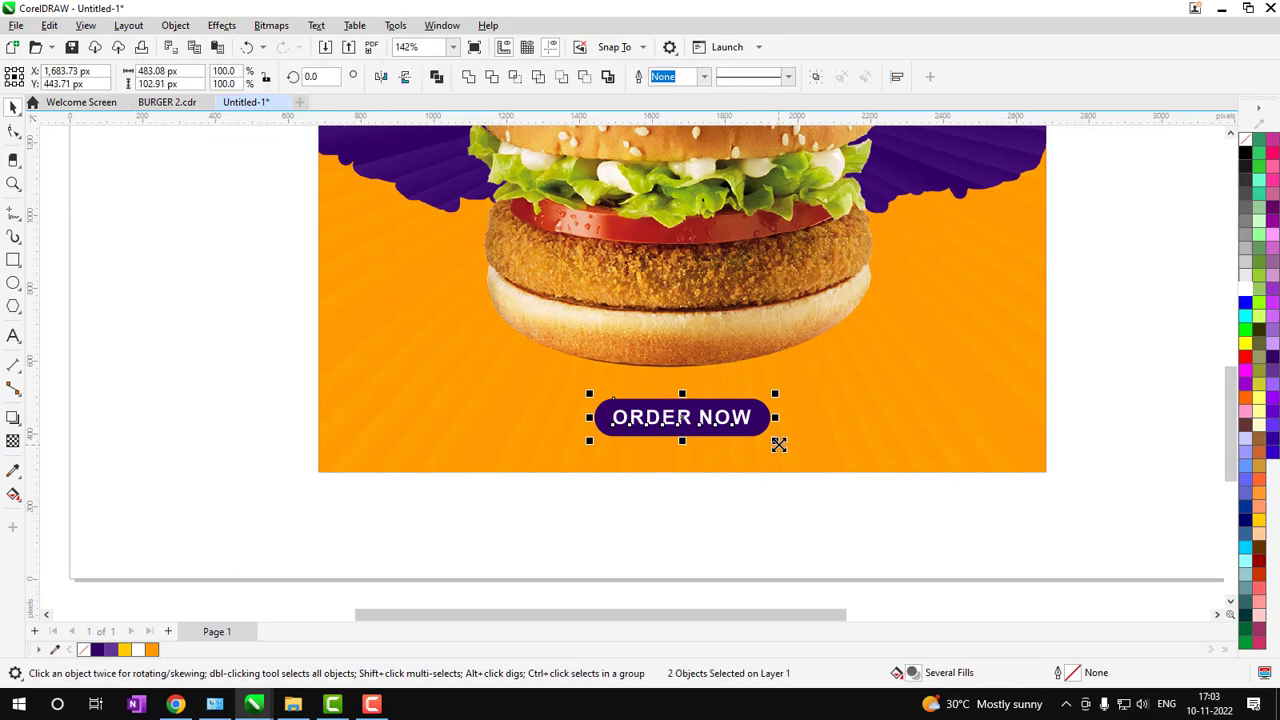
drag(774, 445, 769, 447)
click(722, 521)
Move the phone icon together with the phone number into the orange area beside the "ORDER NOW" button, near the post's lower-left corner
key(z)
right_click(696, 478)
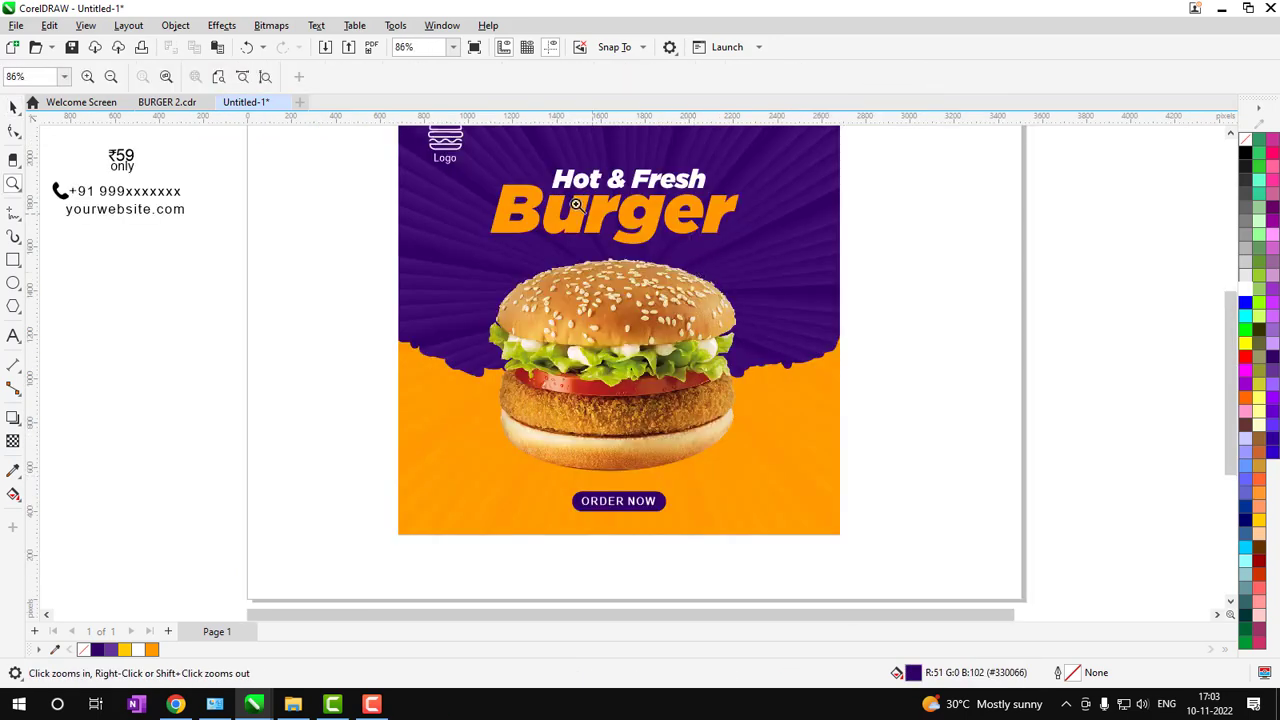
key(space)
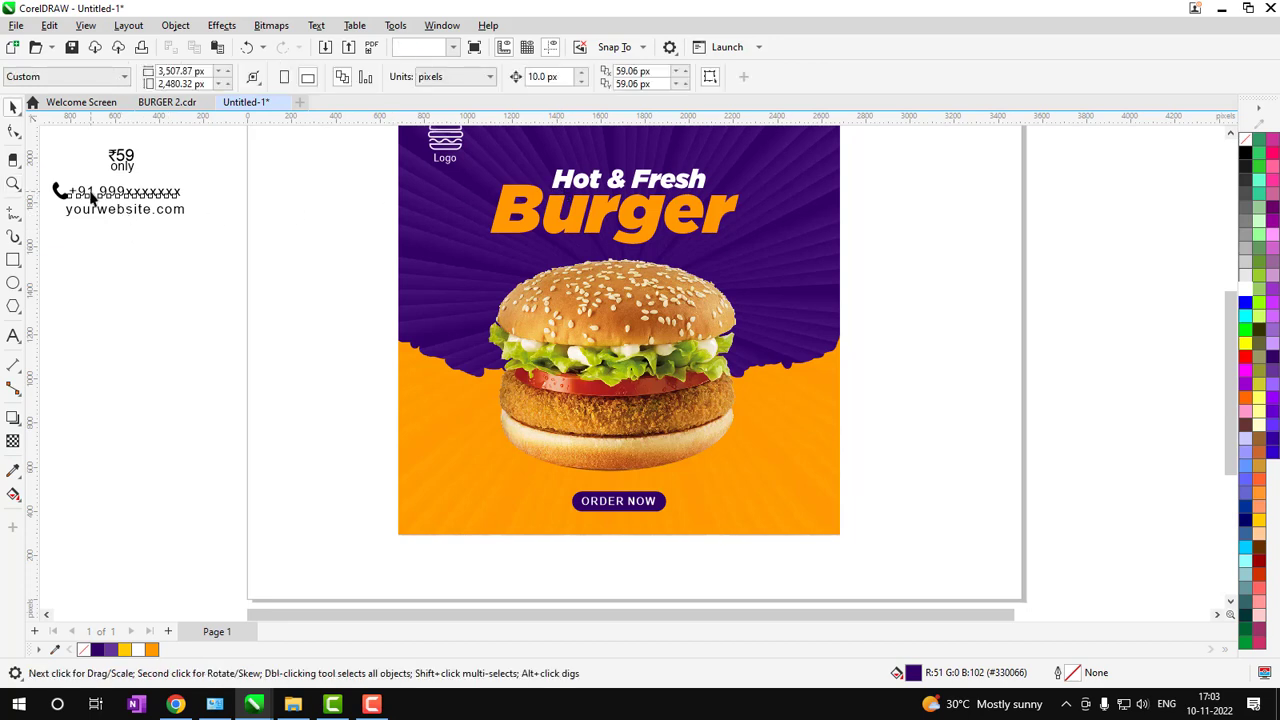
click(58, 192)
click(58, 190)
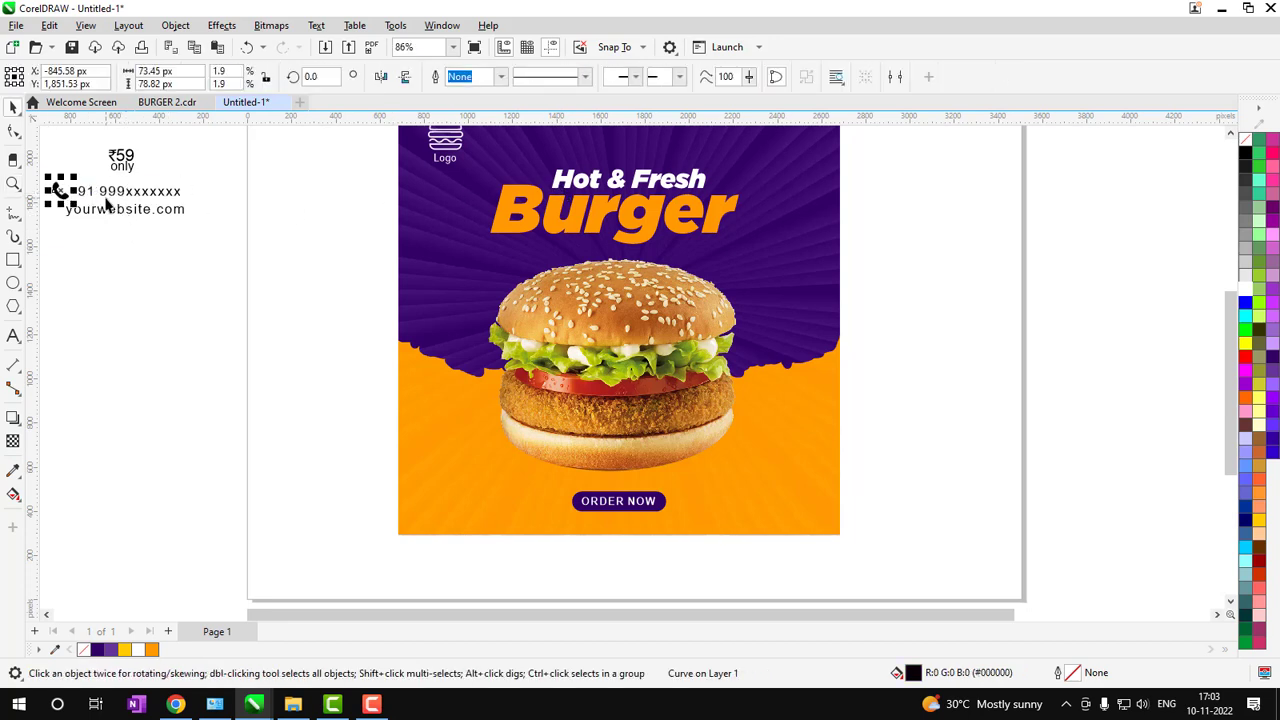
shift+click(120, 194)
drag(130, 190, 461, 500)
scroll(814, 560, up, 3)
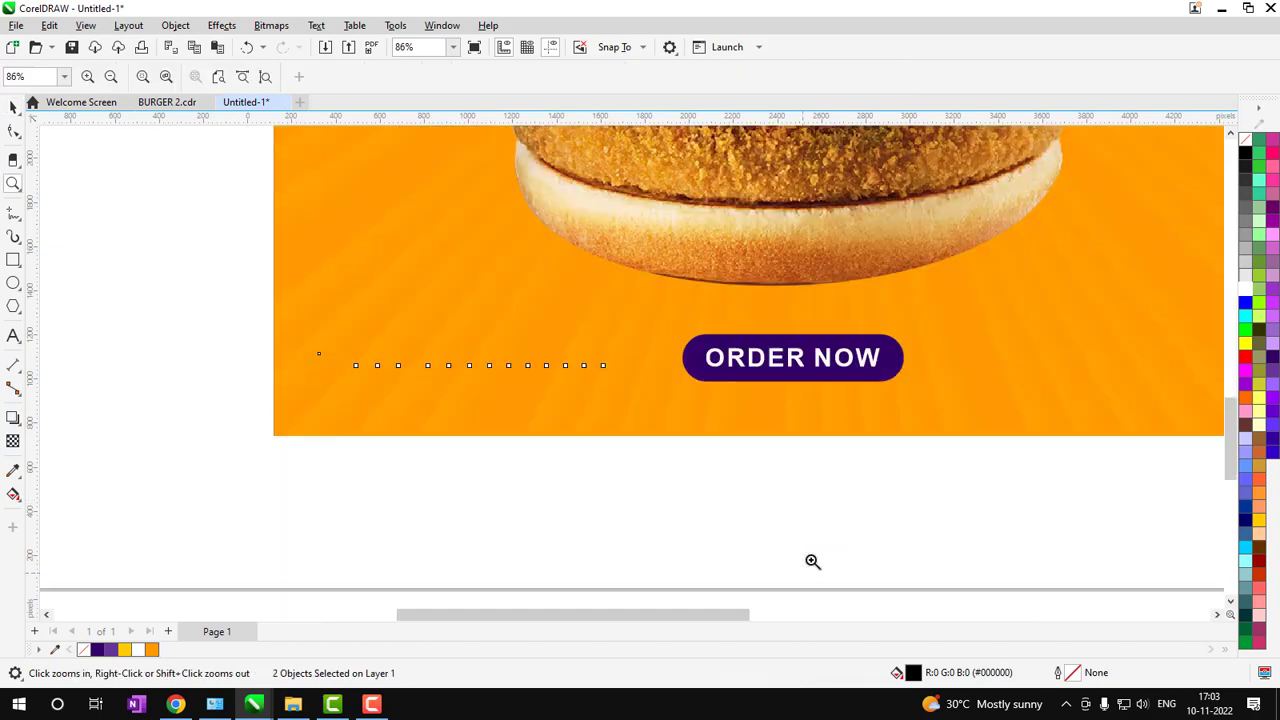
click(722, 545)
Move the "yourwebsite.com" text into the orange area near the post's lower-right corner, level with the button
key(F3)
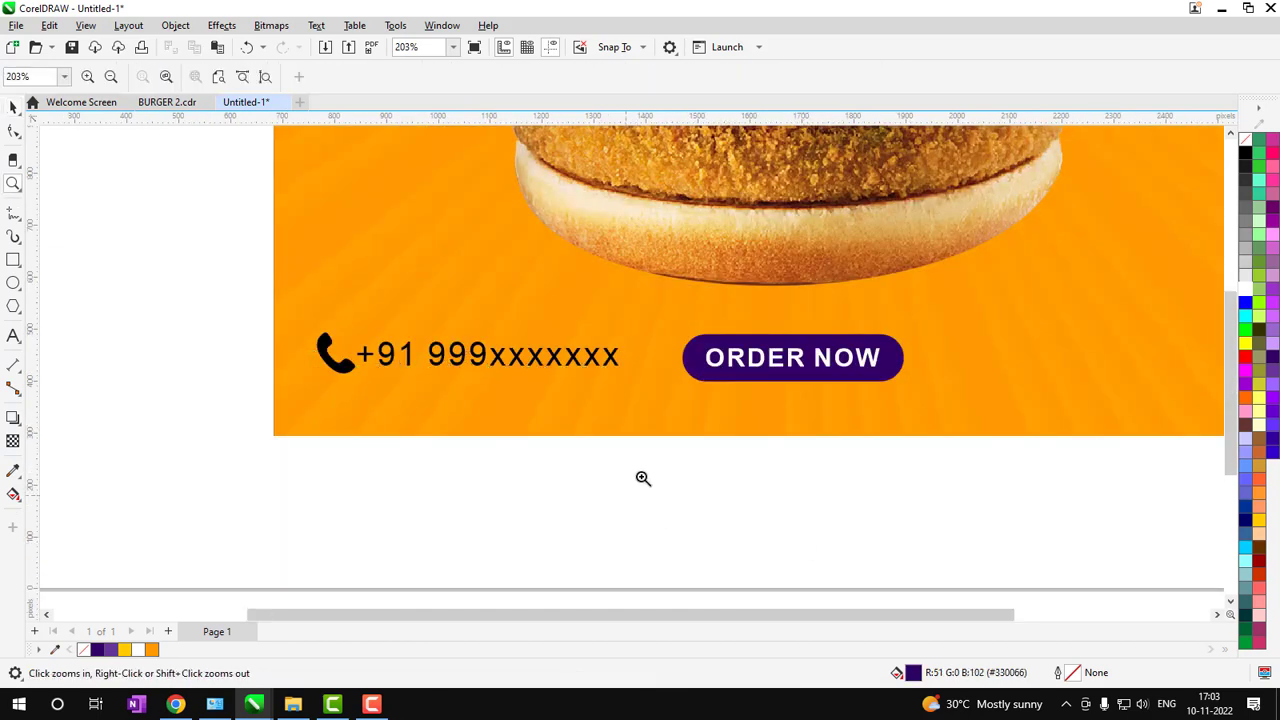
drag(101, 221, 740, 503)
click(927, 523)
Make the phone number and "yourwebsite.com" texts bold at 11 pt
mouse_move(284, 404)
mouse_down()
mouse_move(914, 543)
mouse_move(974, 540)
mouse_up()
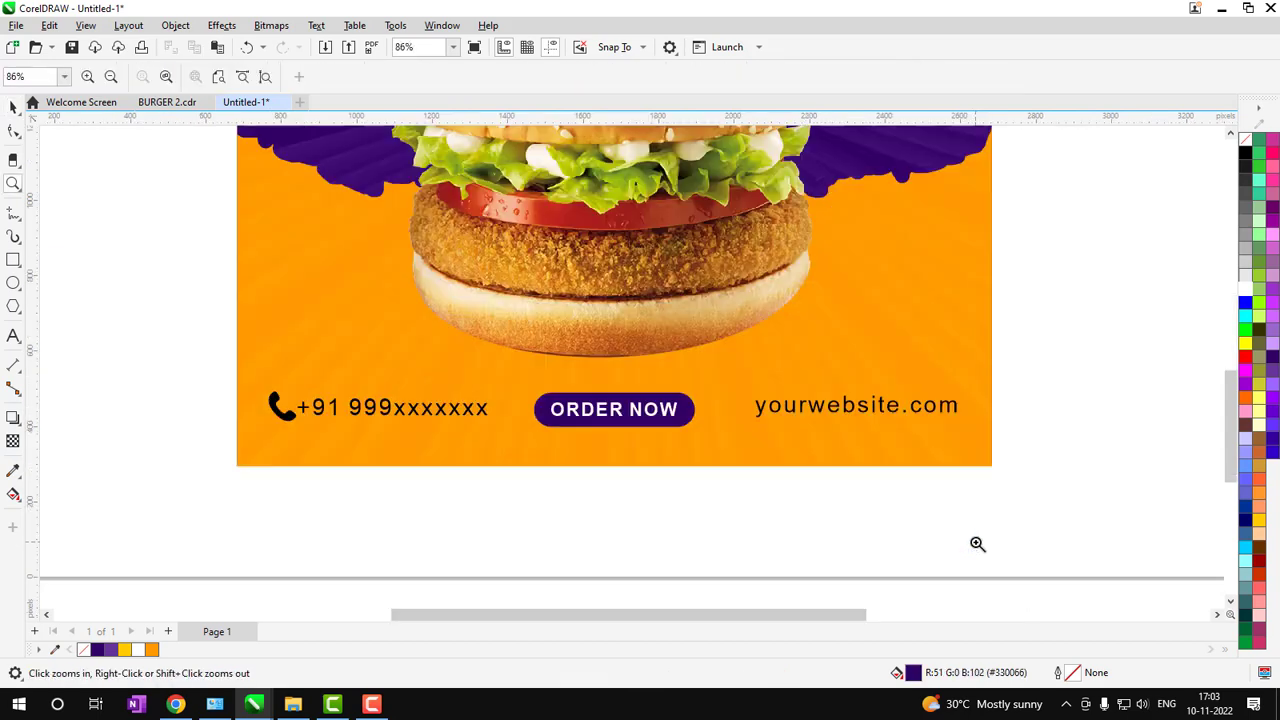
key(space)
click(407, 410)
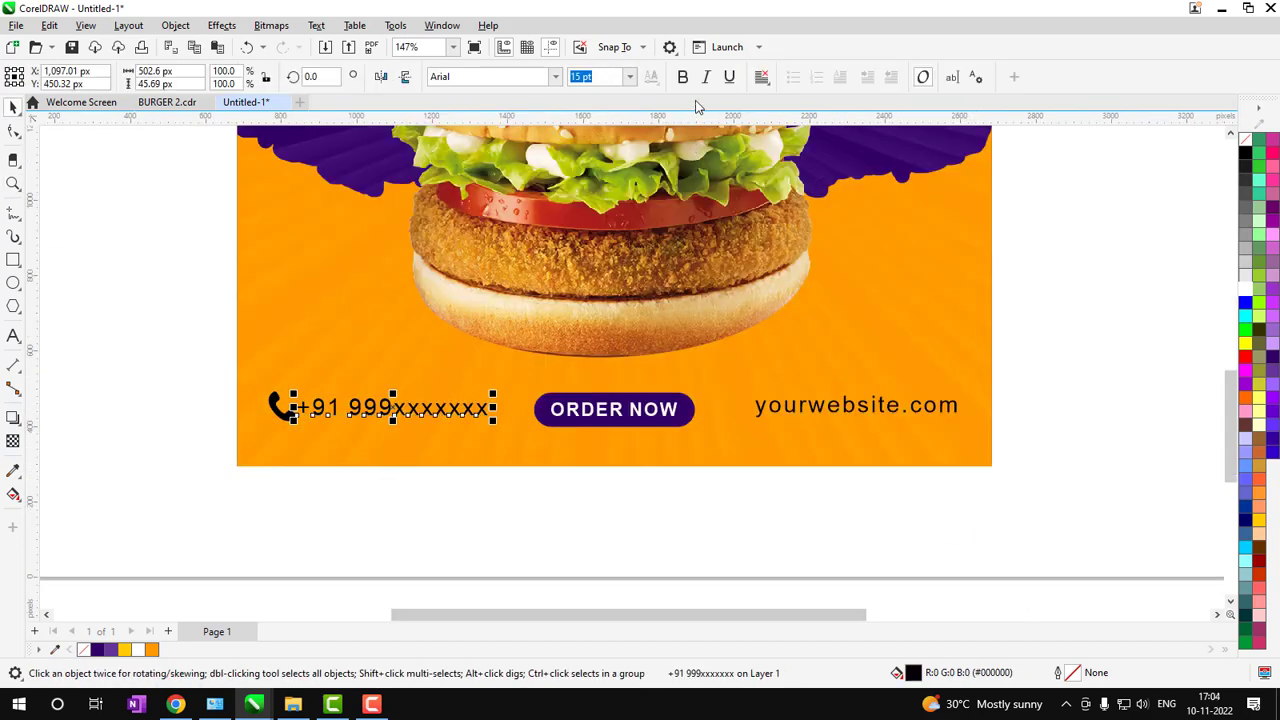
click(683, 77)
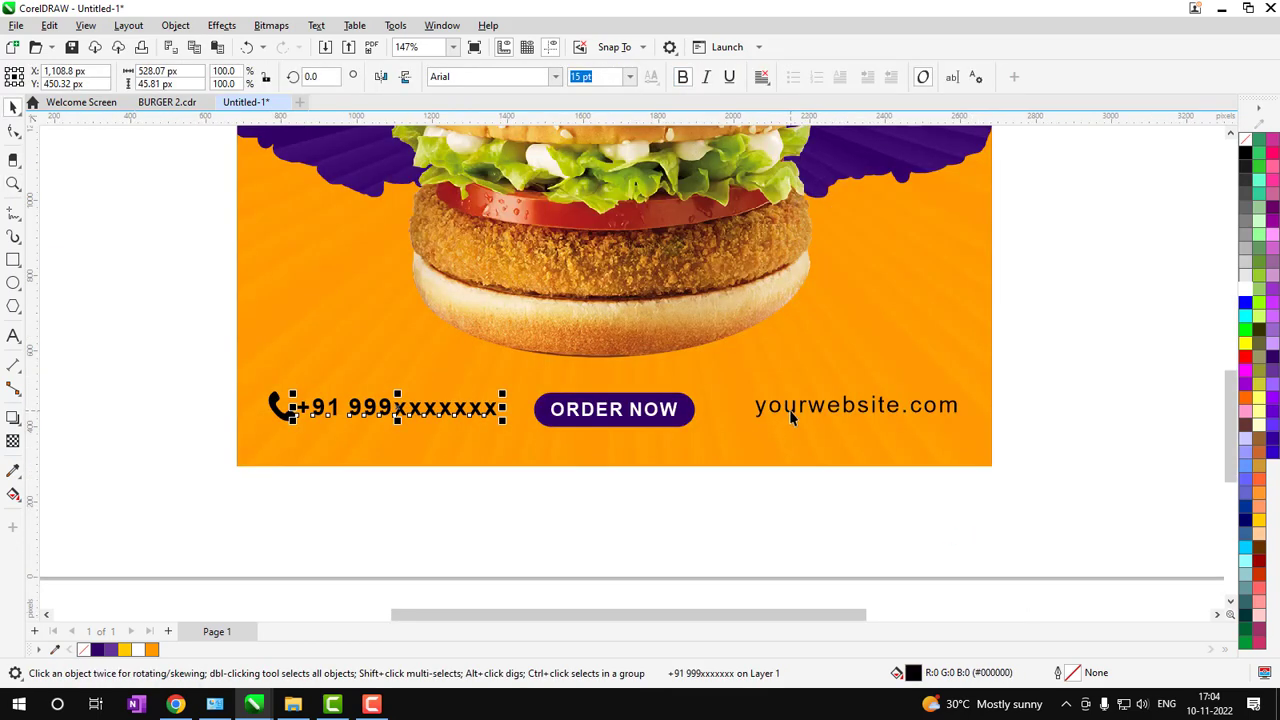
click(790, 417)
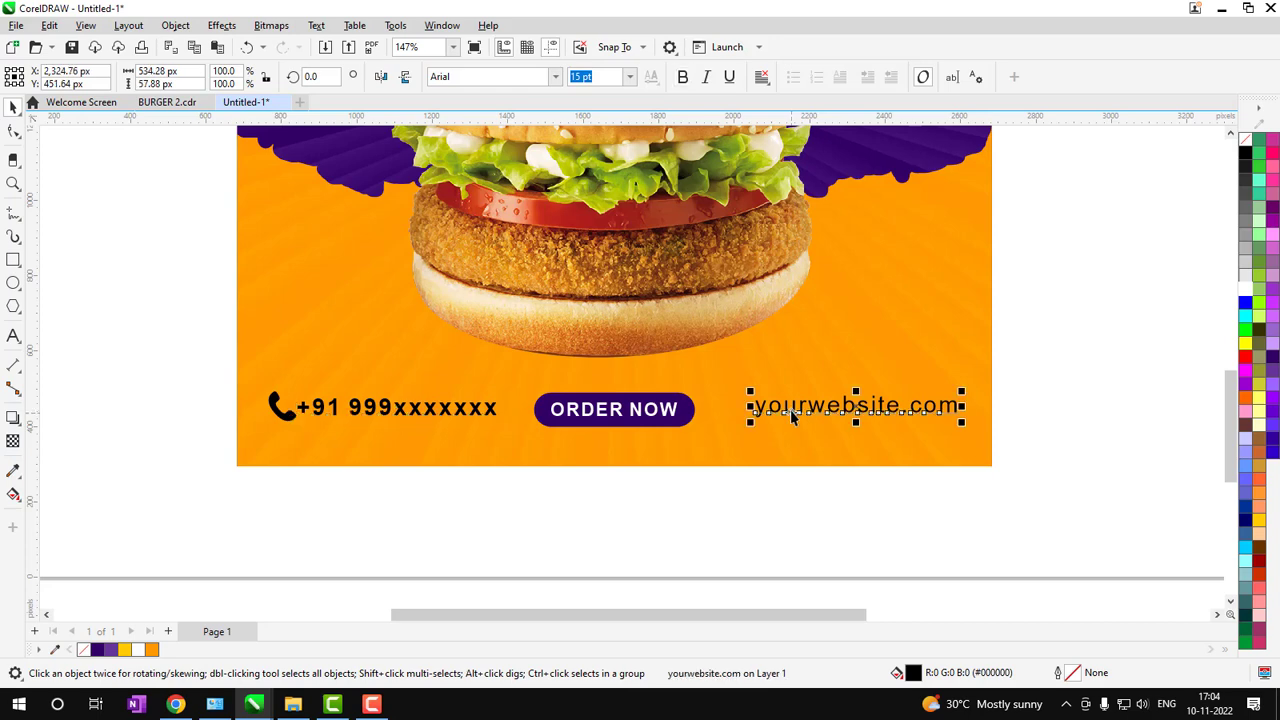
click(681, 78)
Distribute the phone number, the order button and the website text with equal horizontal spacing between them
click(430, 417)
key(ctrl+shift+a)
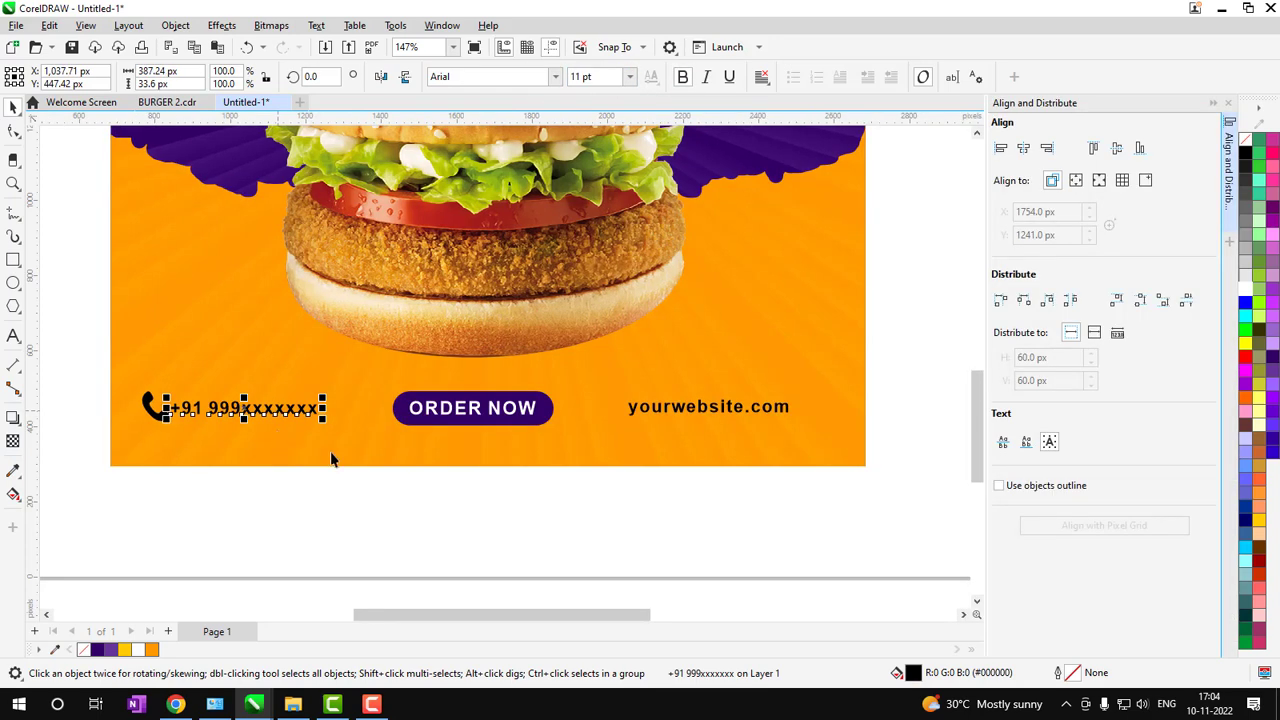
shift+click(400, 420)
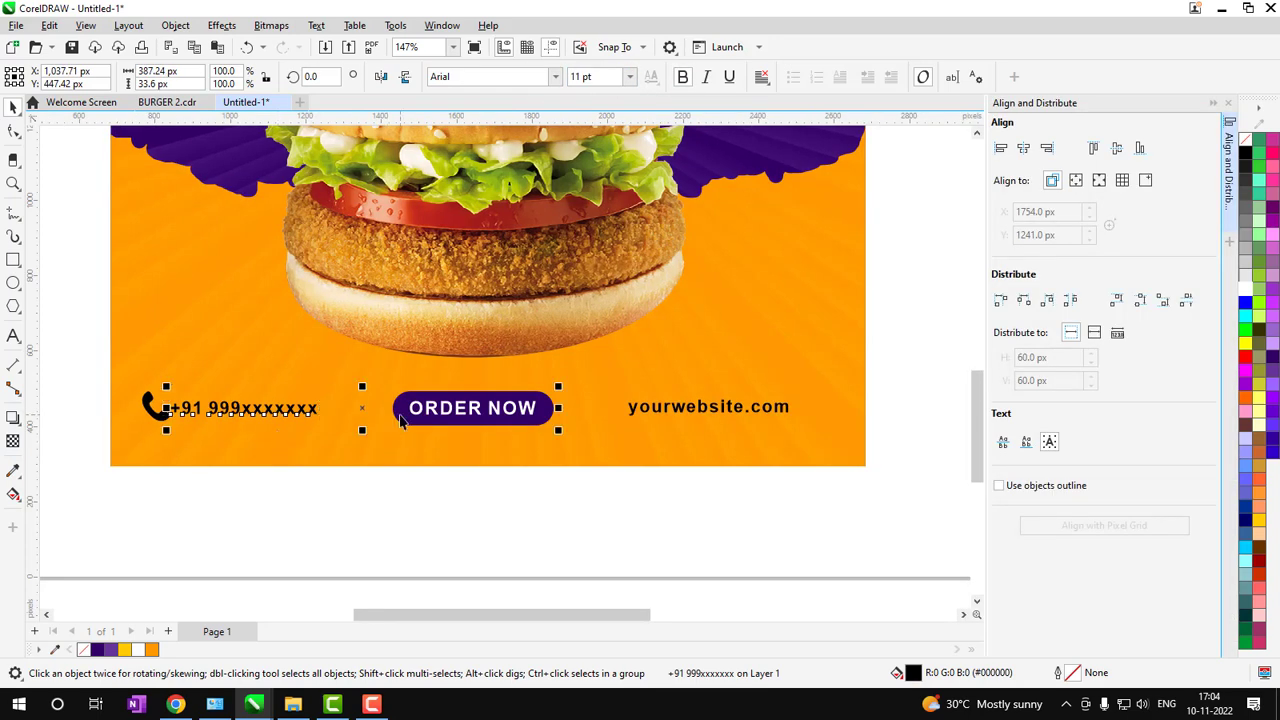
shift+click(642, 412)
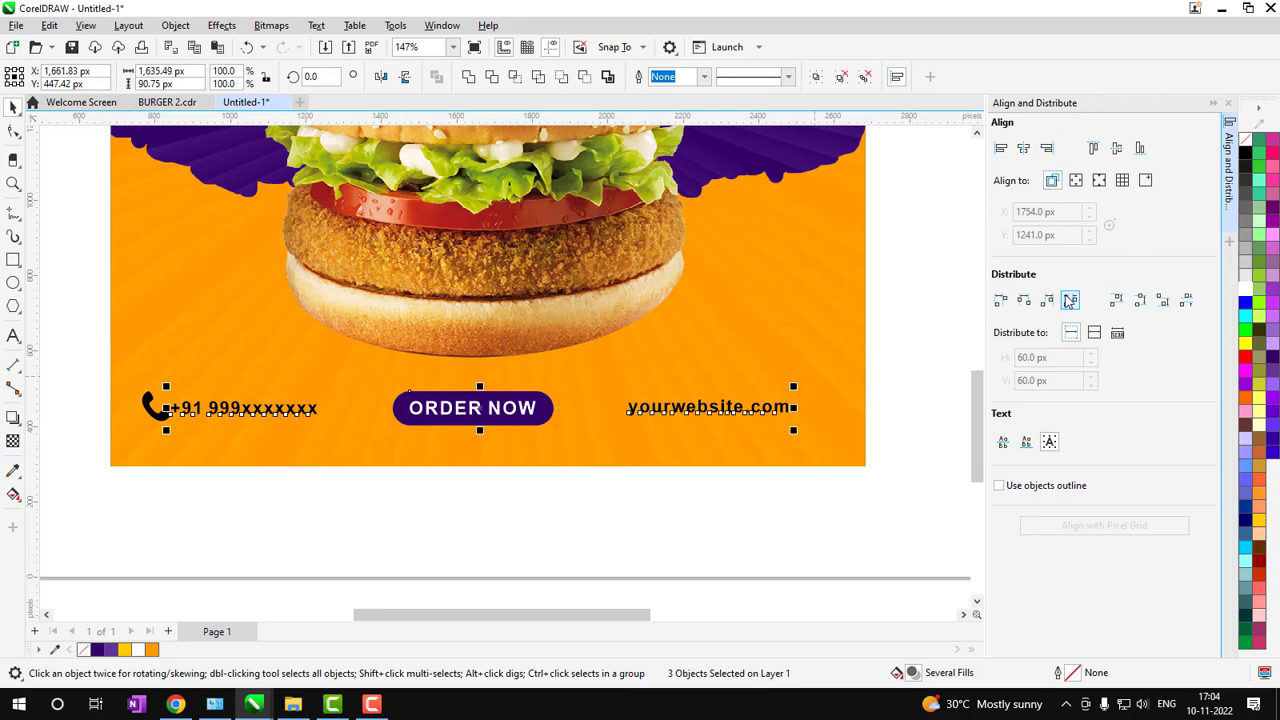
click(820, 520)
Group the phone icon, phone number, order button and website text, and centre the group horizontally on the post background
drag(885, 502, 71, 373)
key(ctrl+g)
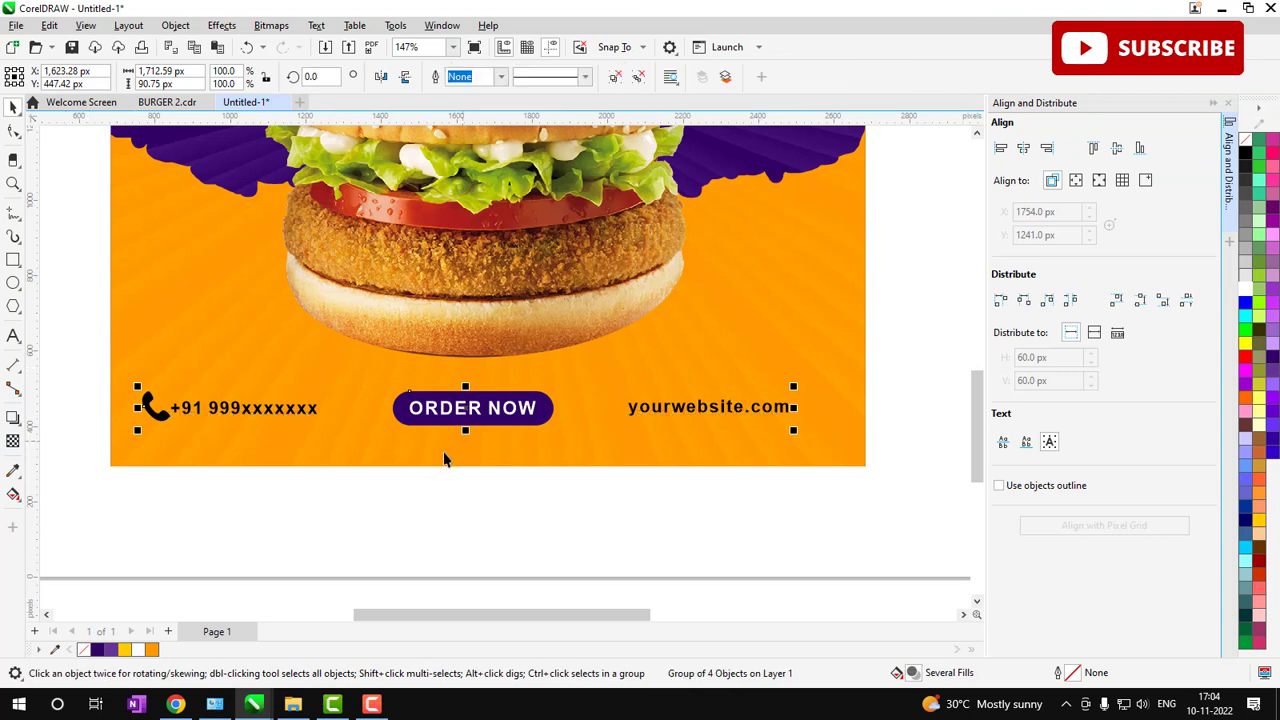
shift+click(433, 455)
key(c)
click(466, 517)
Ungroup the contact row into its separate objects
click(300, 418)
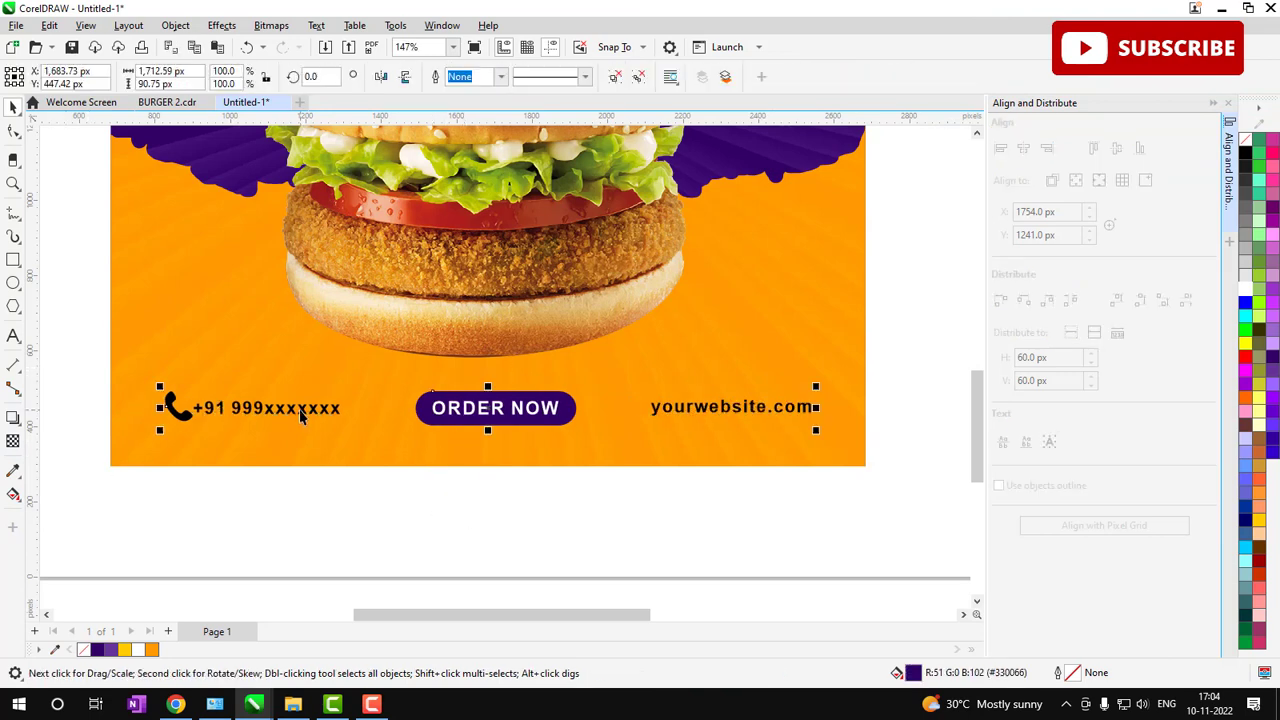
click(614, 79)
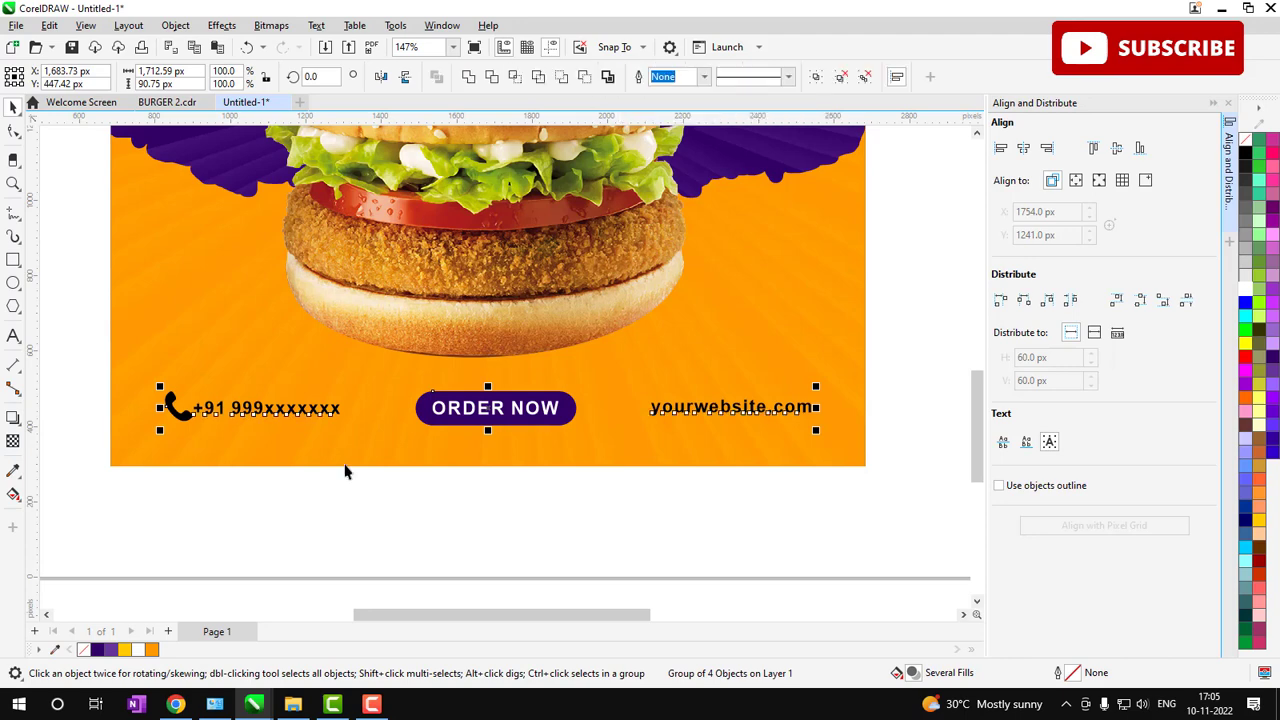
click(328, 505)
Sample the order button's dark purple #330066 and apply it to the phone icon, the phone number and the website text
click(13, 471)
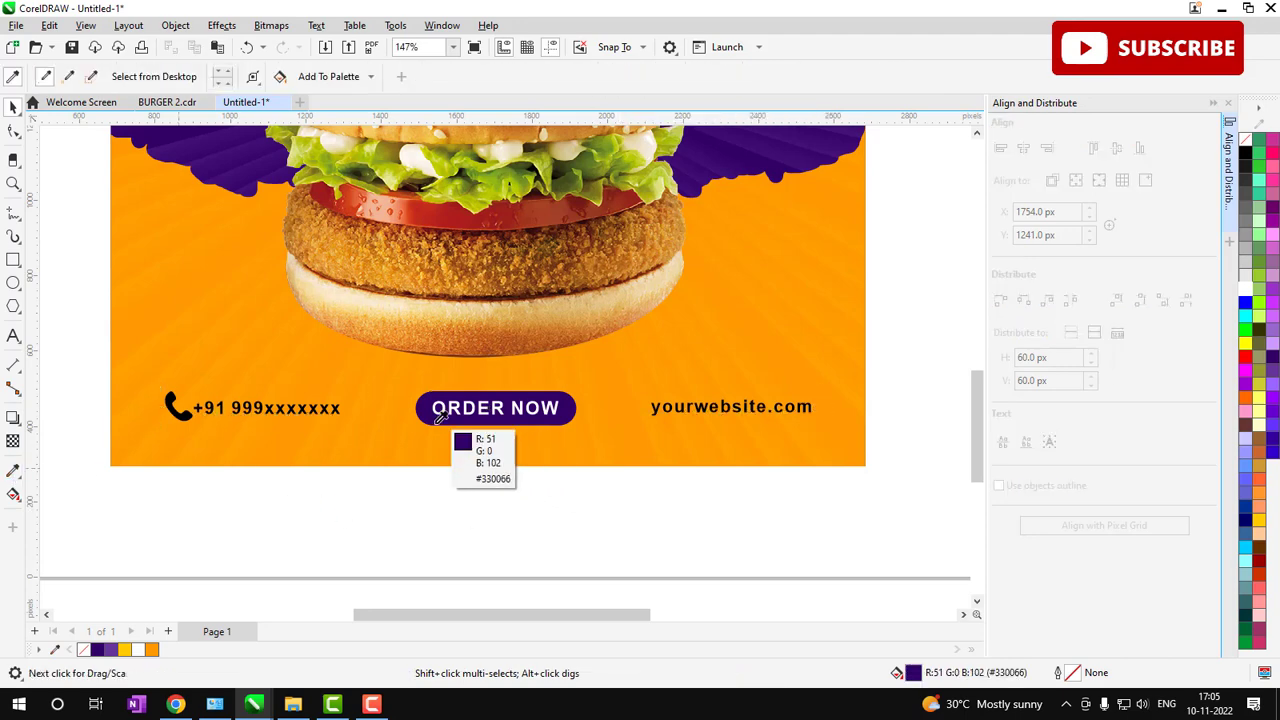
click(445, 418)
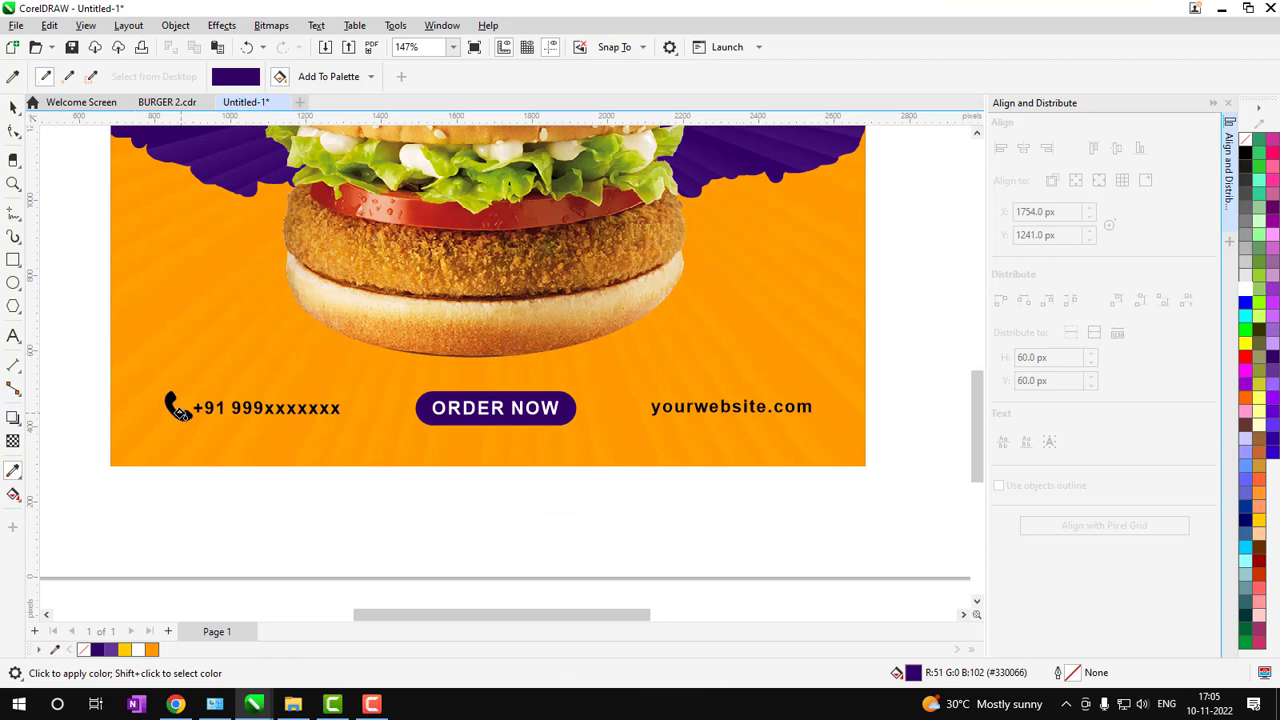
click(183, 415)
key(space)
click(263, 410)
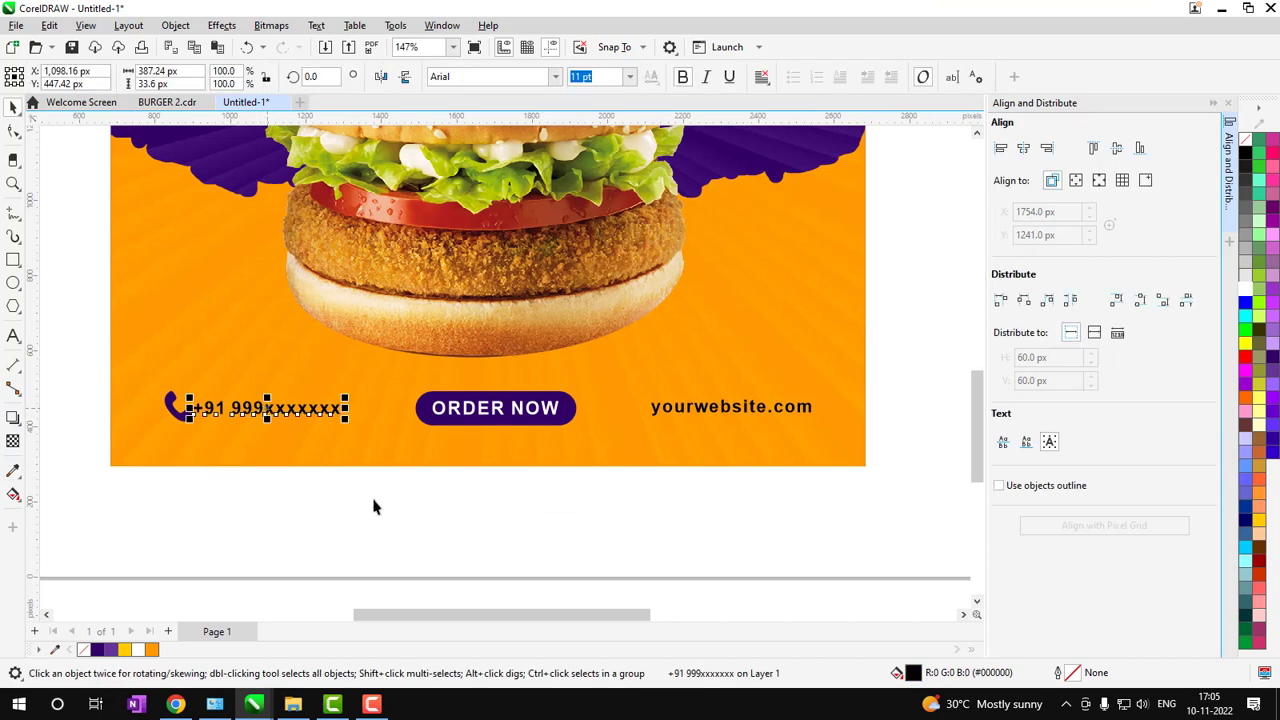
click(688, 418)
click(648, 514)
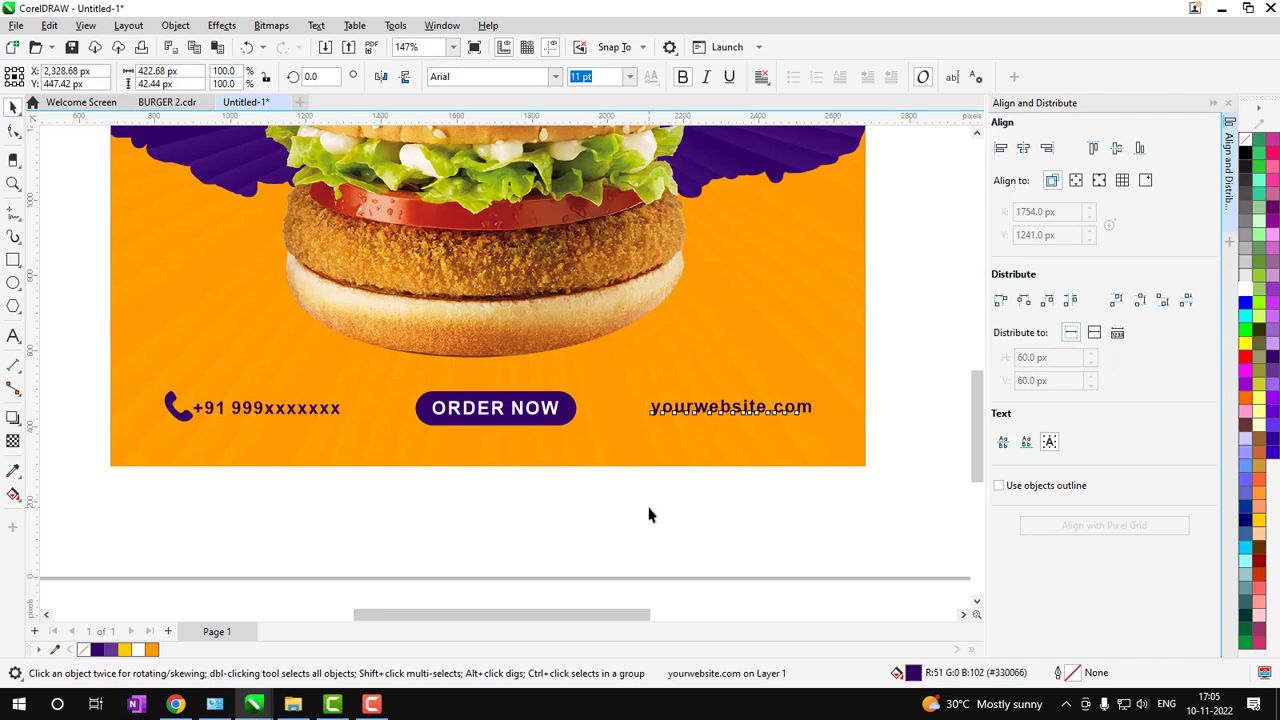
Select the whole post, fit it in view and examine the layout in full-screen preview
key(z)
key(F3)
key(F3)
key(space)
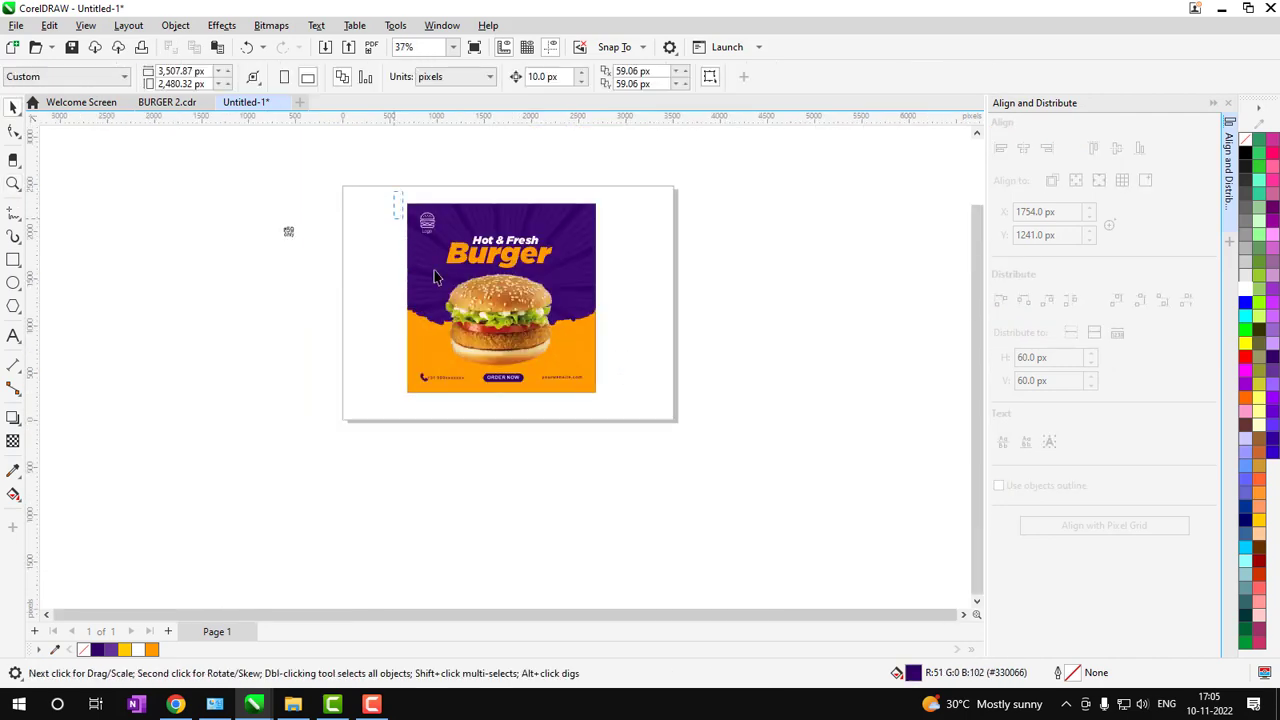
drag(614, 408, 631, 420)
key(shift+F2)
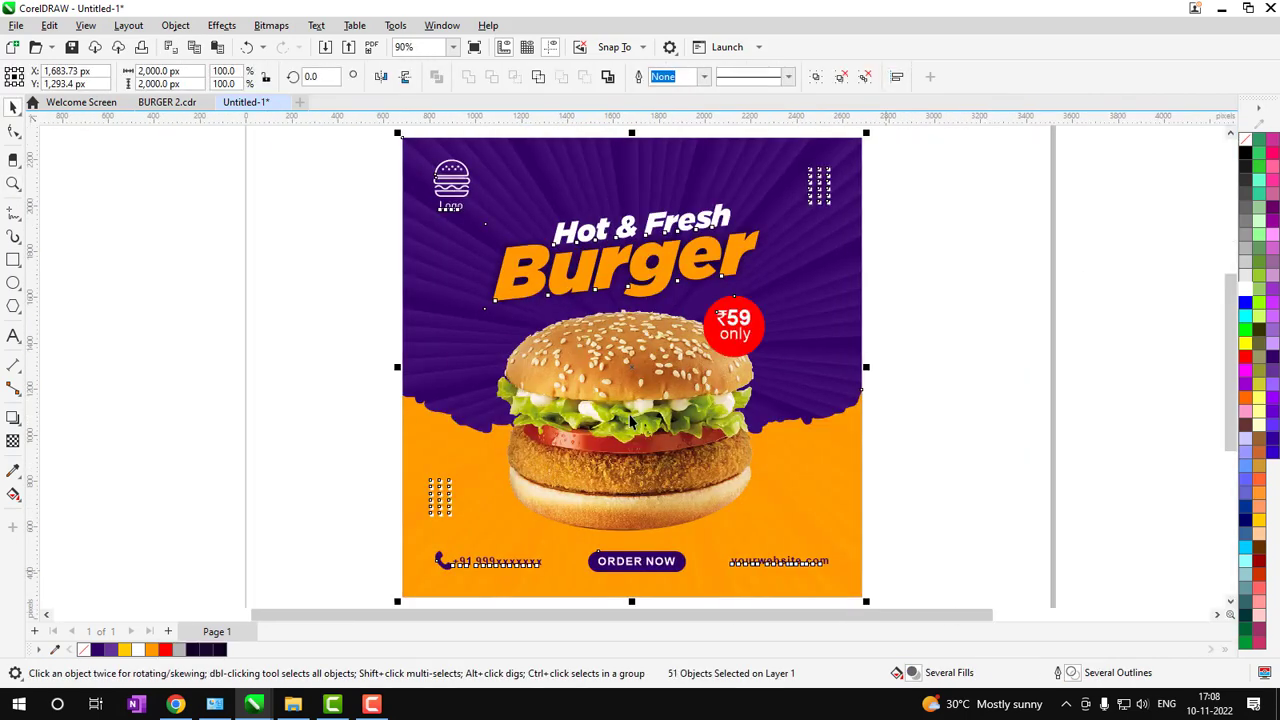
click(474, 47)
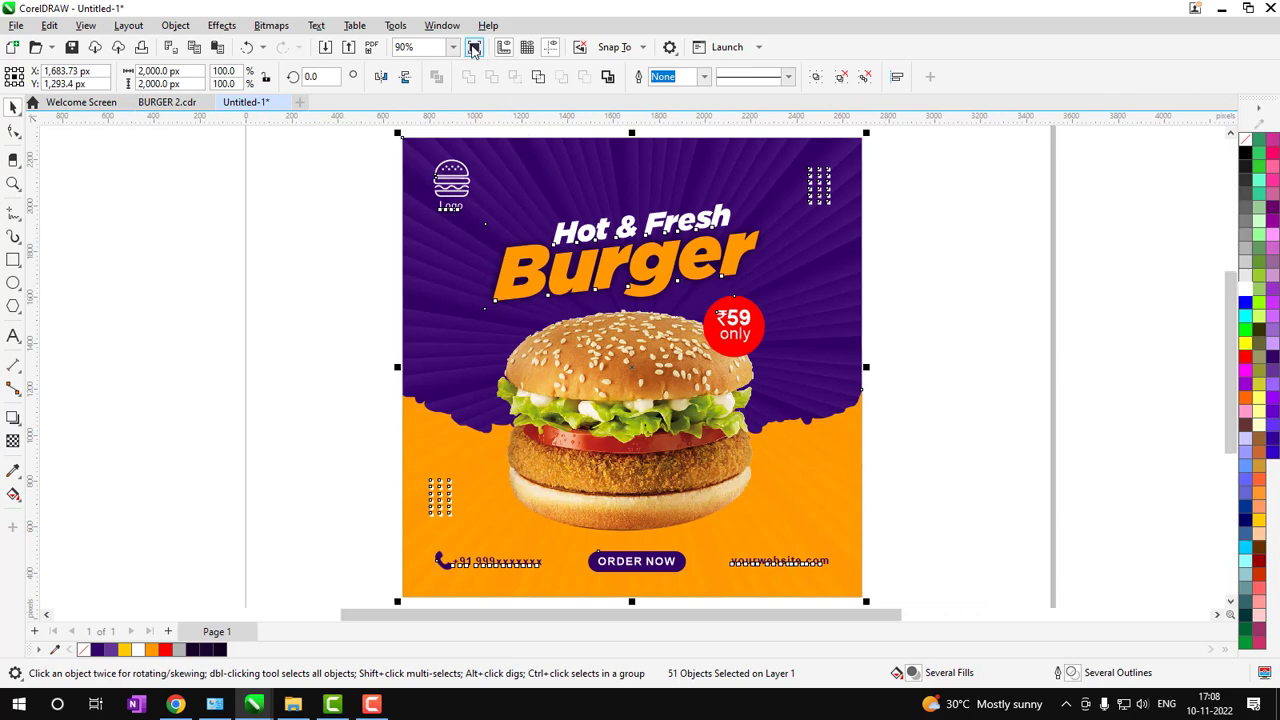
click(1159, 388)
click(915, 446)
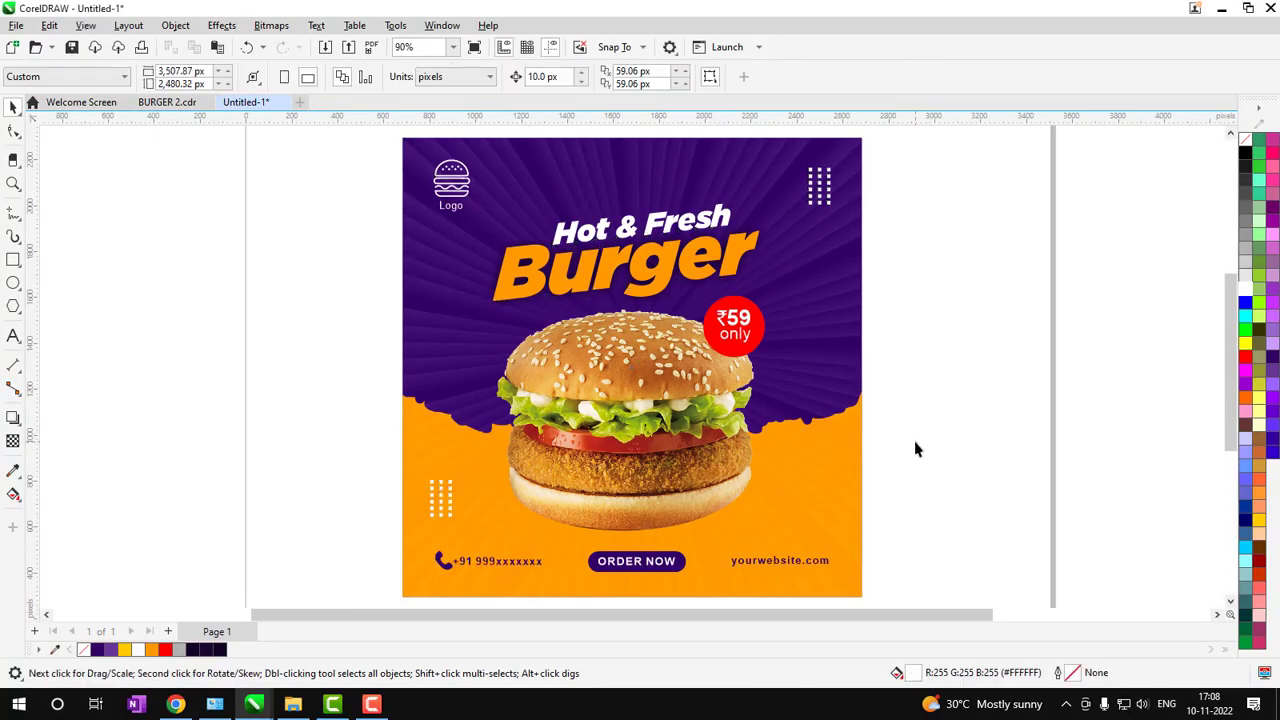
Add a 2000 × 2000 px rectangle matching the post, filled with dark purple #330066, and send it to the back
click(422, 338)
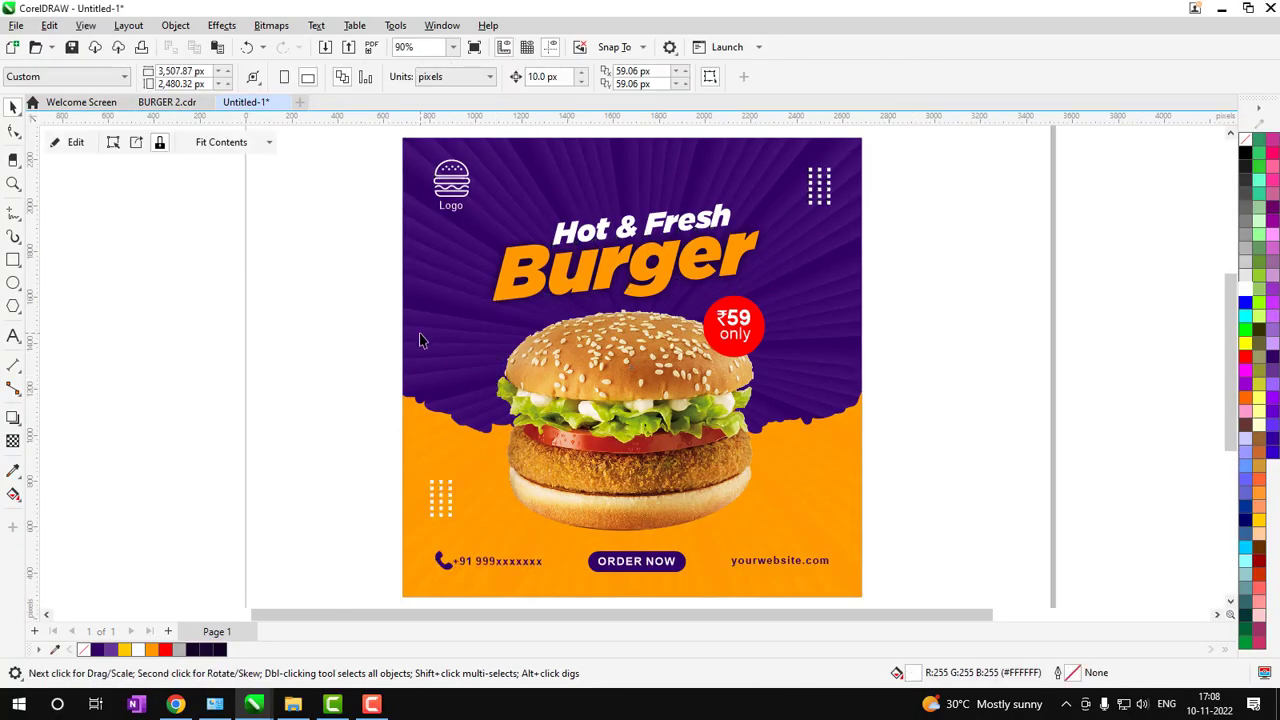
double_click(14, 261)
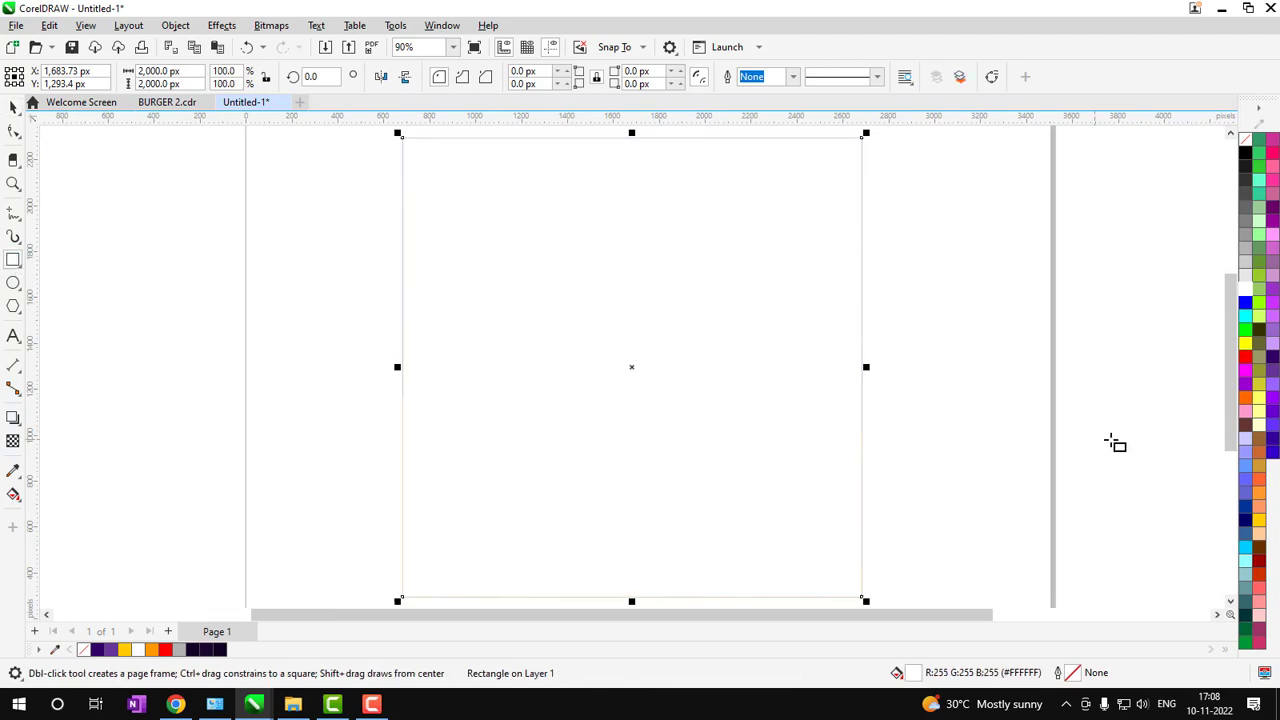
click(1272, 360)
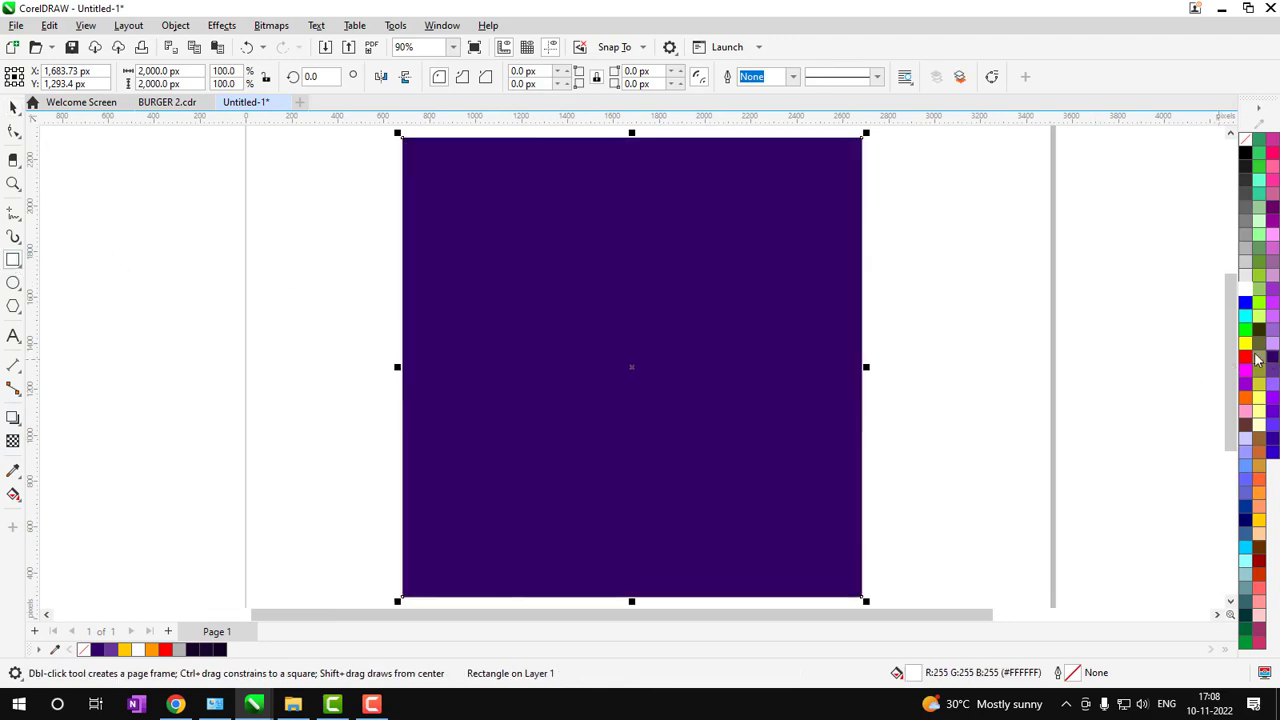
key(shift+Page_Down)
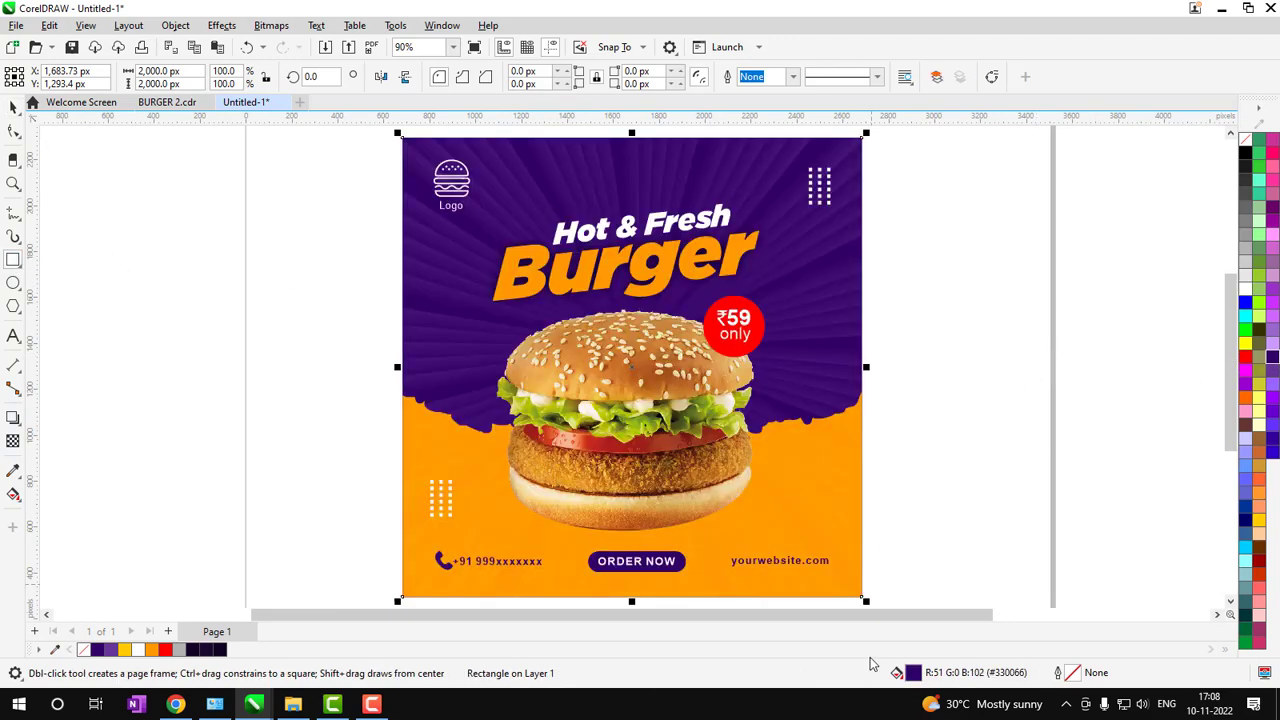
Enlarge the back rectangle around its centre to about 2336 × 2336 px and darken its purple fill by mixing in black
key(F3)
key(space)
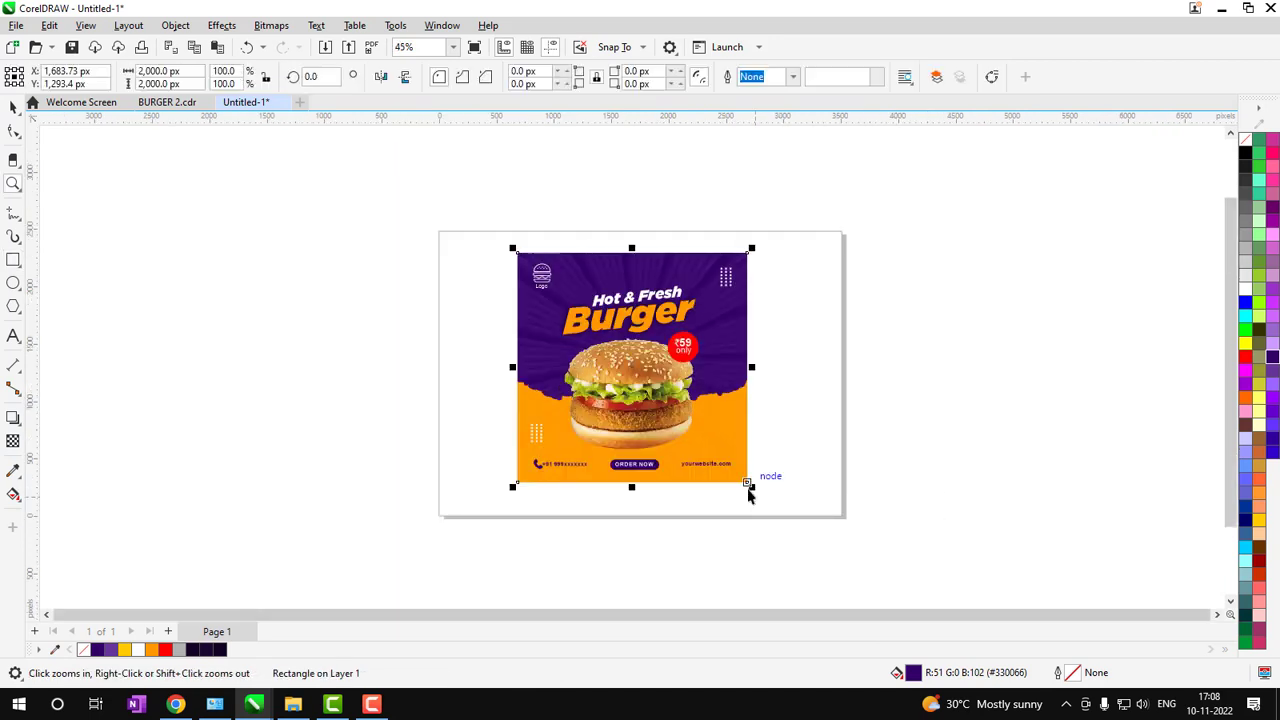
drag(751, 487, 770, 510)
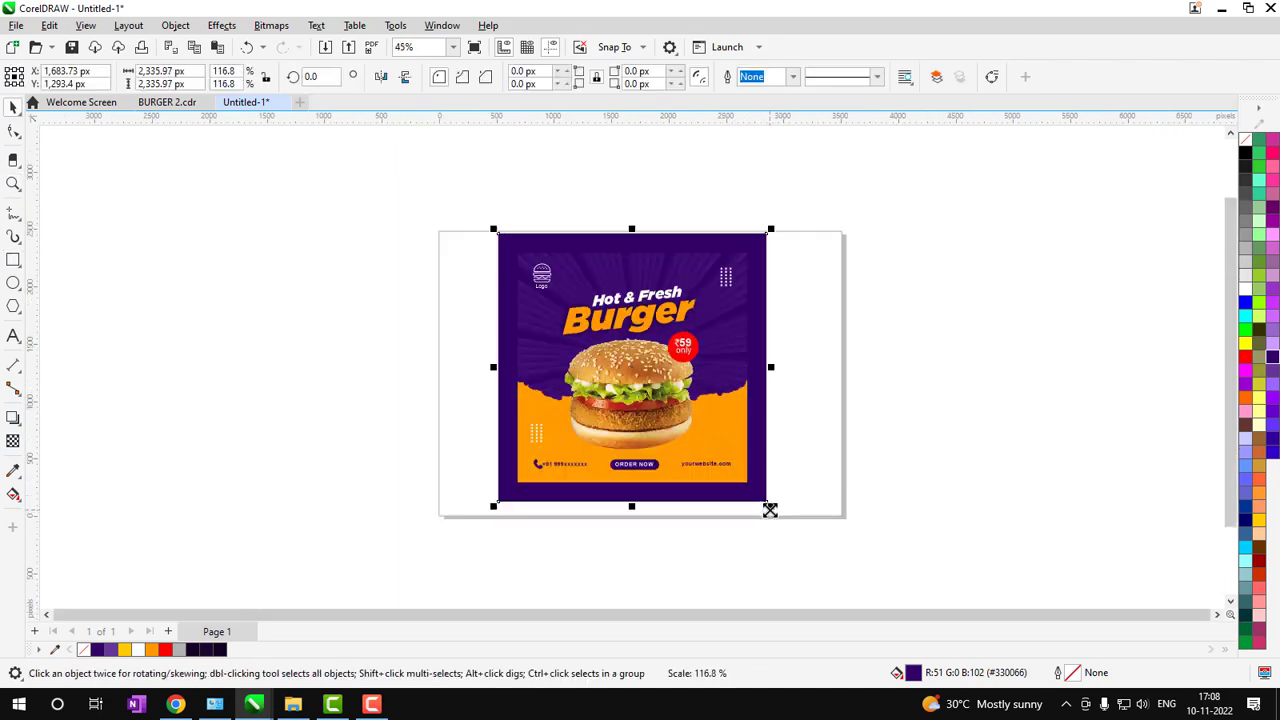
ctrl+click(1247, 160)
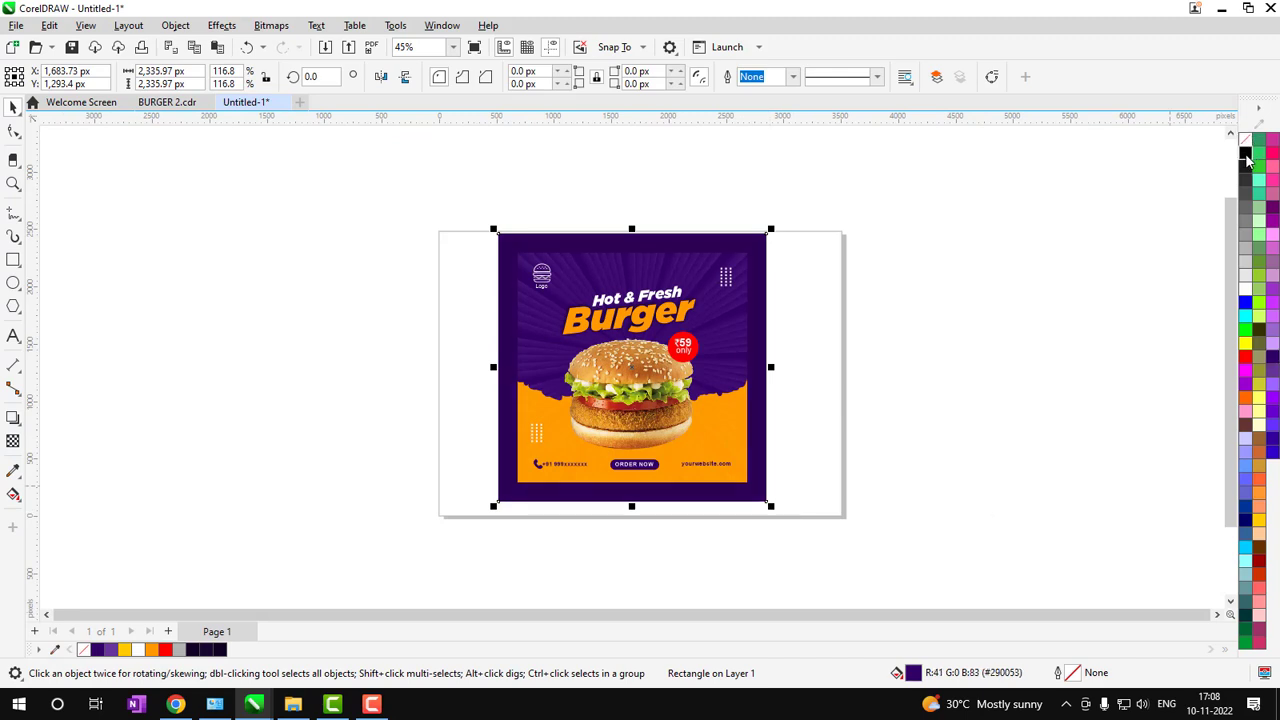
Group all the post objects with the dark border rectangle and centre the group on the page
drag(433, 192, 799, 521)
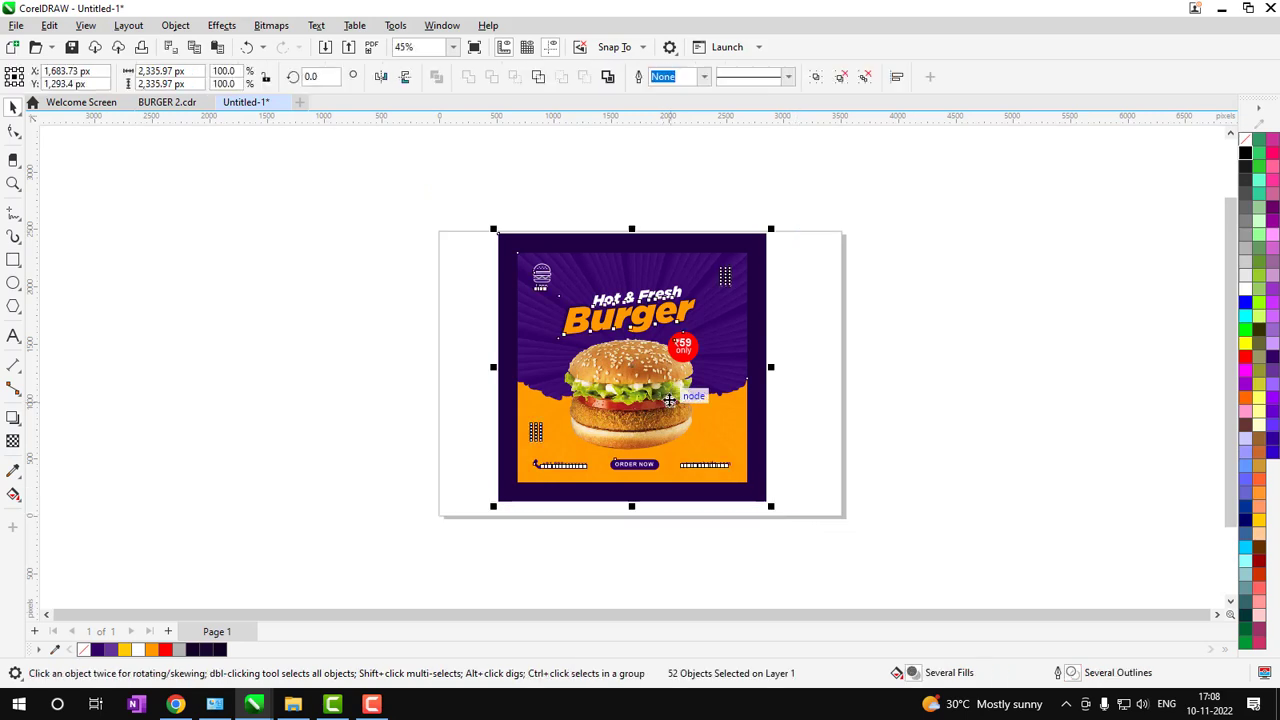
key(ctrl+g)
drag(664, 417, 672, 423)
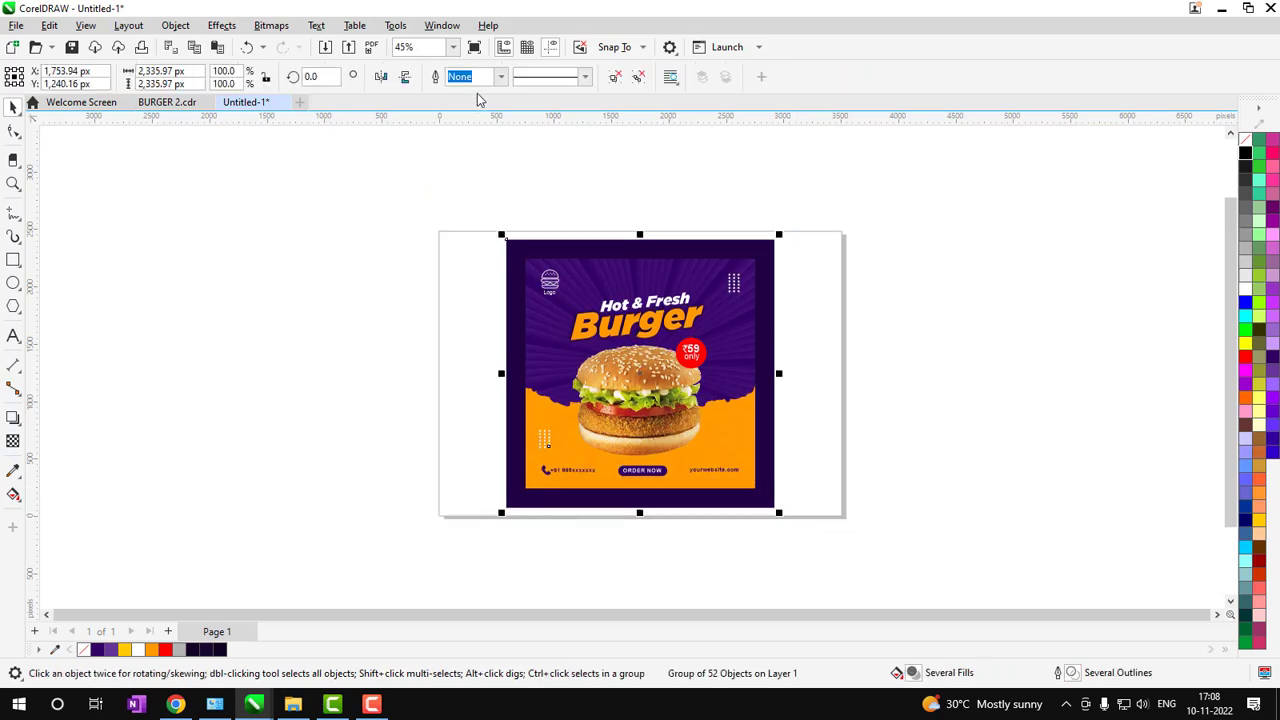
Zoom to the grouped design and preview the bordered post full screen
key(shift+F2)
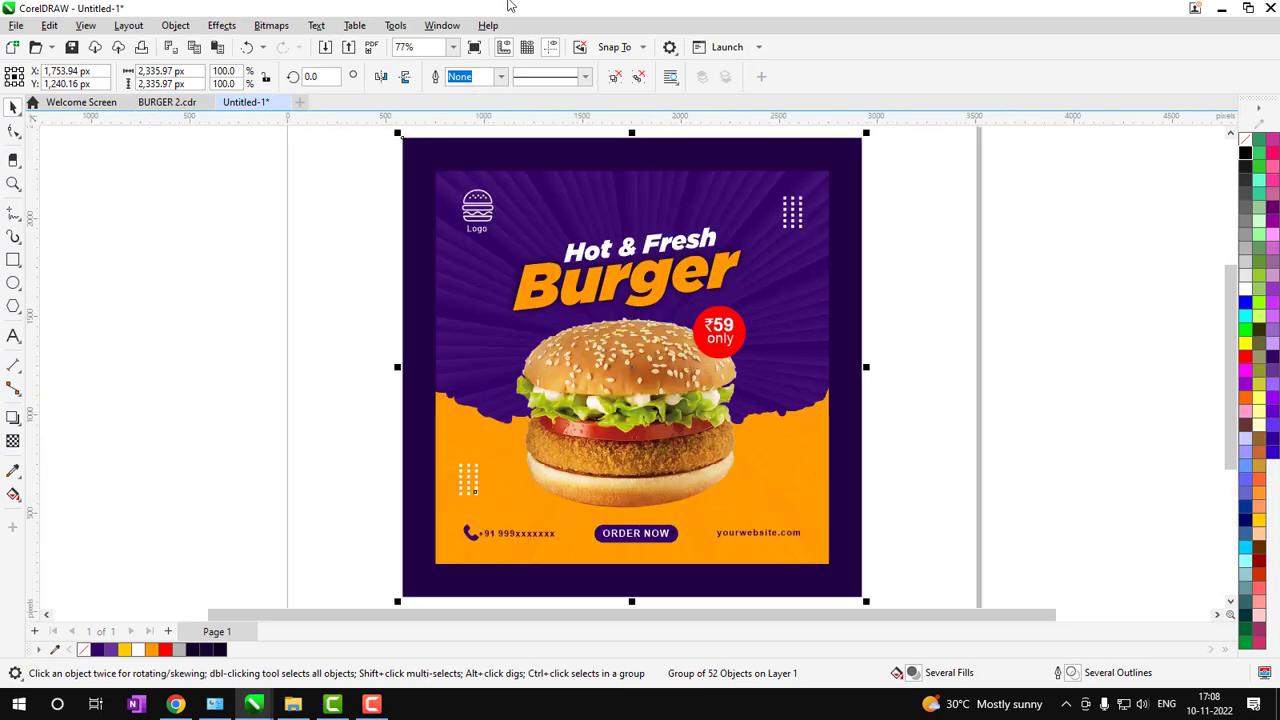
click(476, 48)
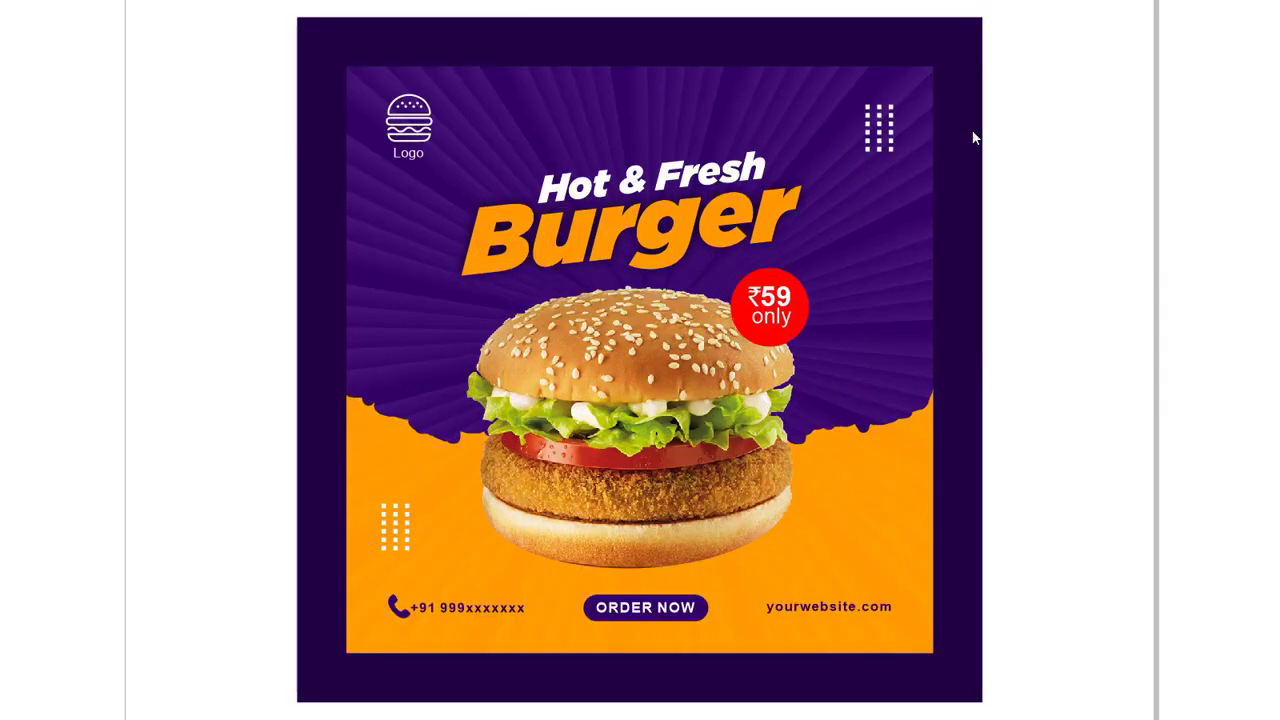